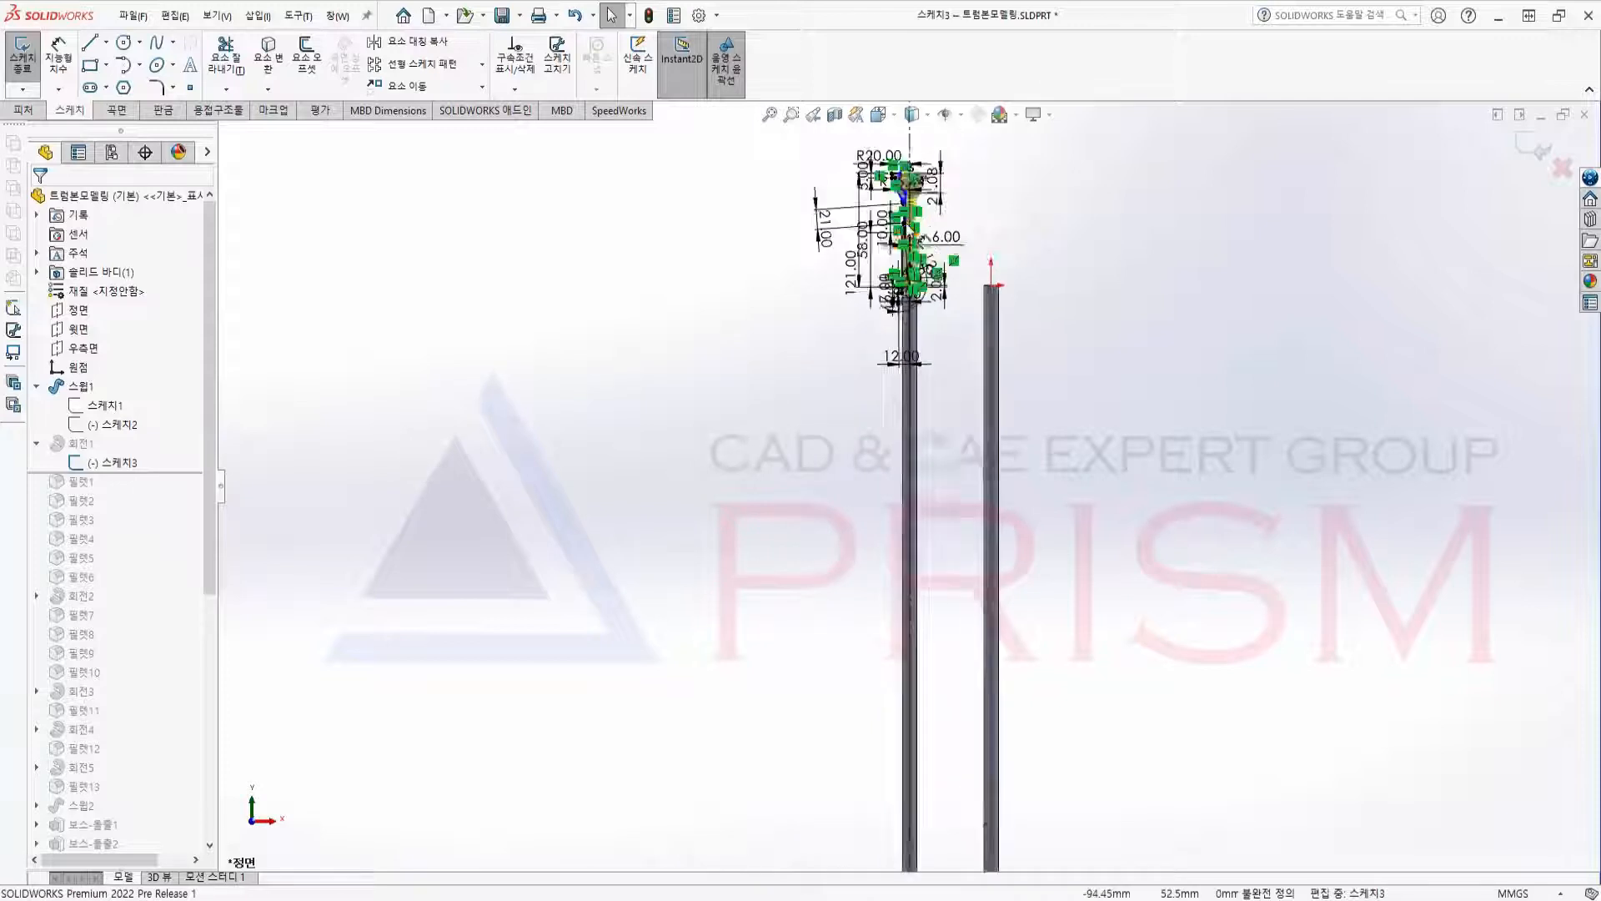
Exit the mouthpiece's profile sketch 스케치3 and roll the feature history forward to just after 필렛6.
{"action": "scroll", "coordinate": [1001, 442], "scroll_direction": "up", "scroll_amount": 4}
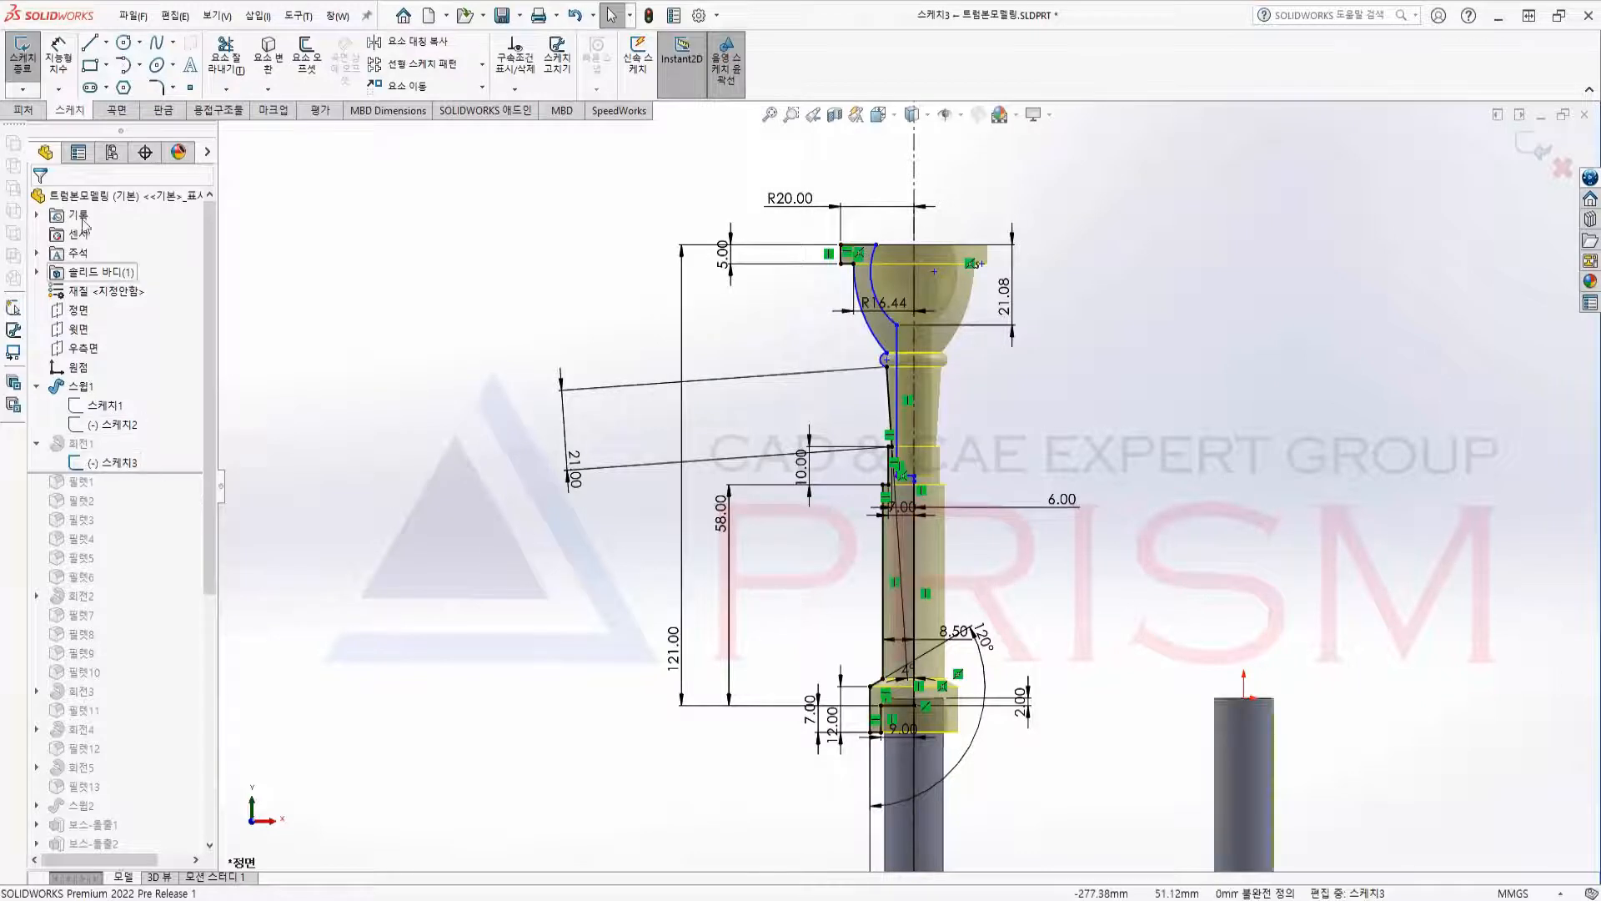
{"action": "left_click", "coordinate": [27, 74]}
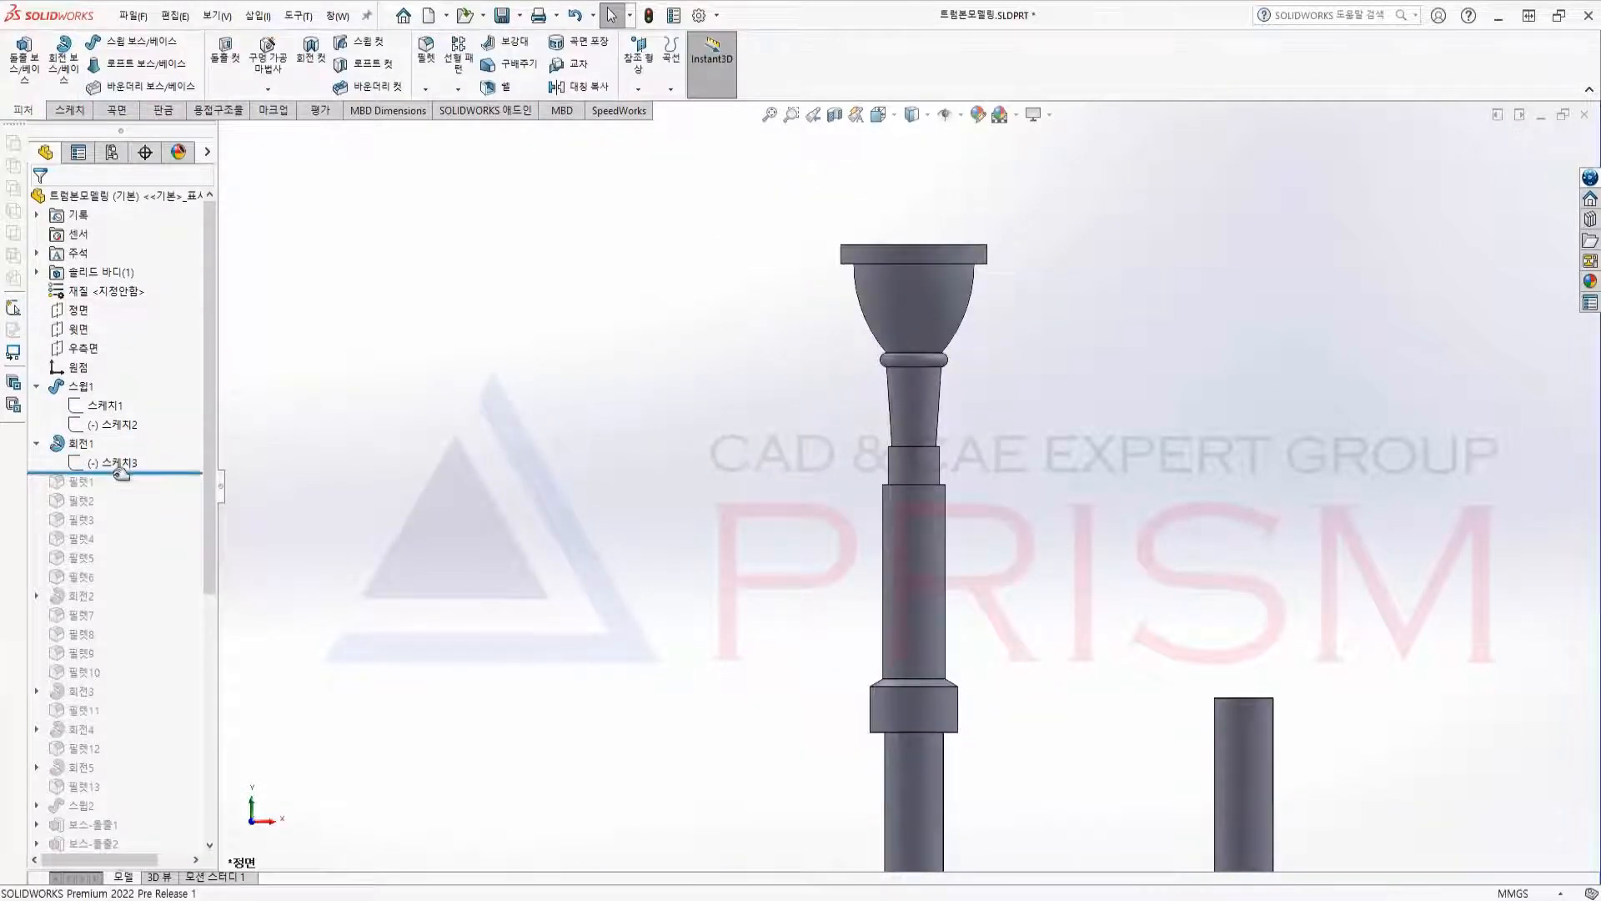
{"action": "left_click_drag", "start_coordinate": [121, 473], "coordinate": [117, 586]}
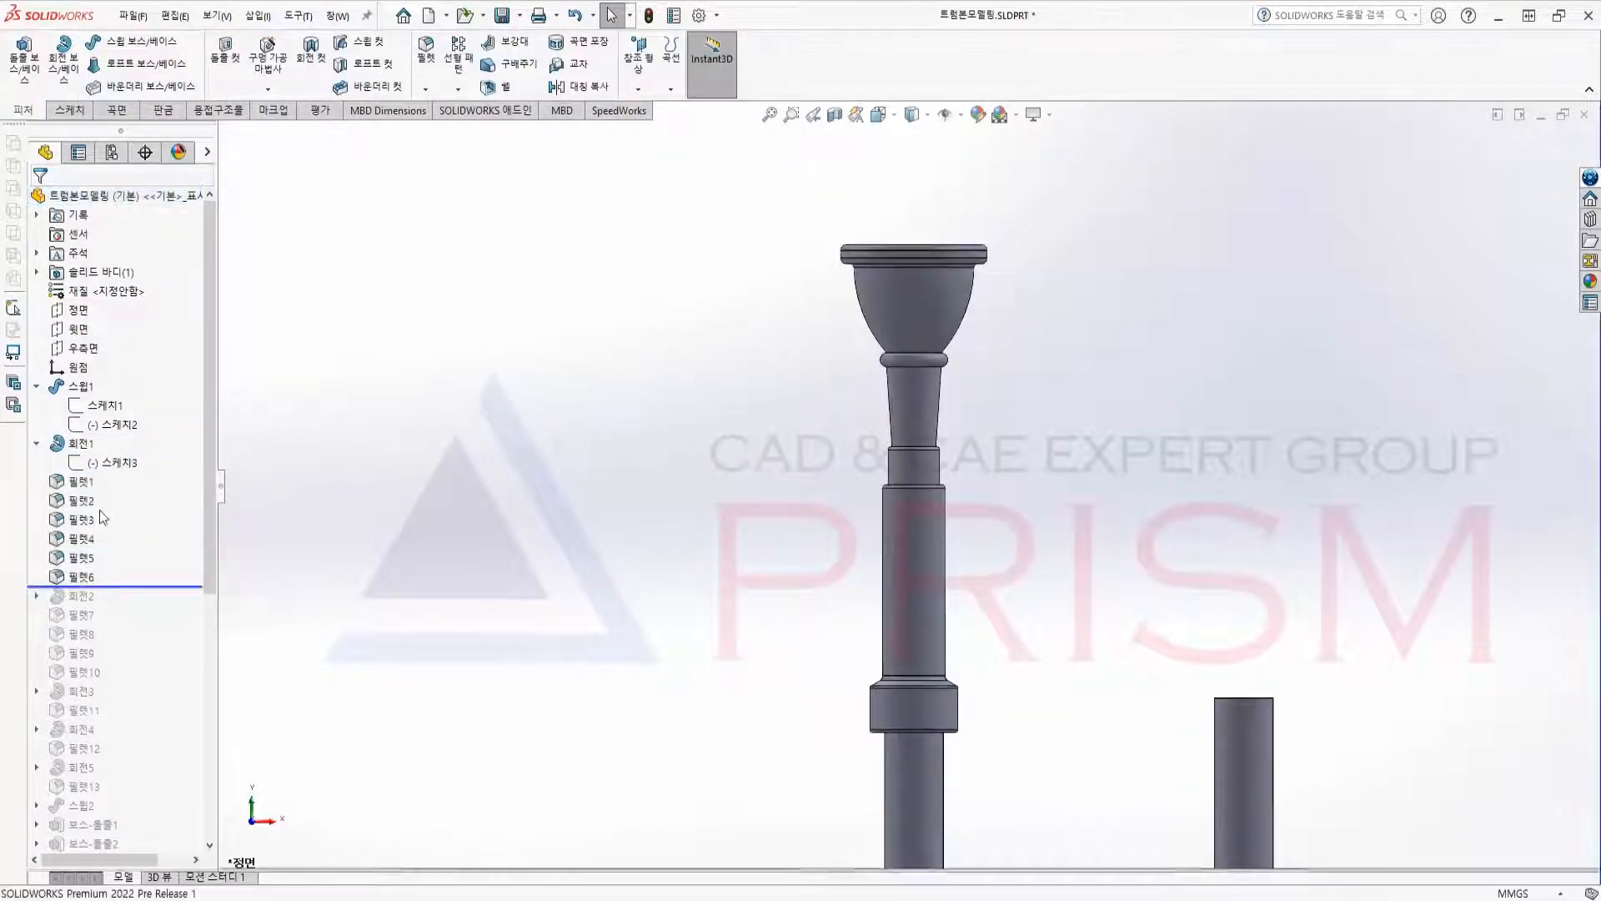
Highlight 필렛1 through 필렛6 together and examine the rounded edges on the mouthpiece and its tube.
{"action": "left_click", "coordinate": [82, 481]}
{"action": "left_click", "coordinate": [84, 576], "text": "shift"}
{"action": "scroll", "coordinate": [773, 690], "scroll_direction": "up", "scroll_amount": 3}
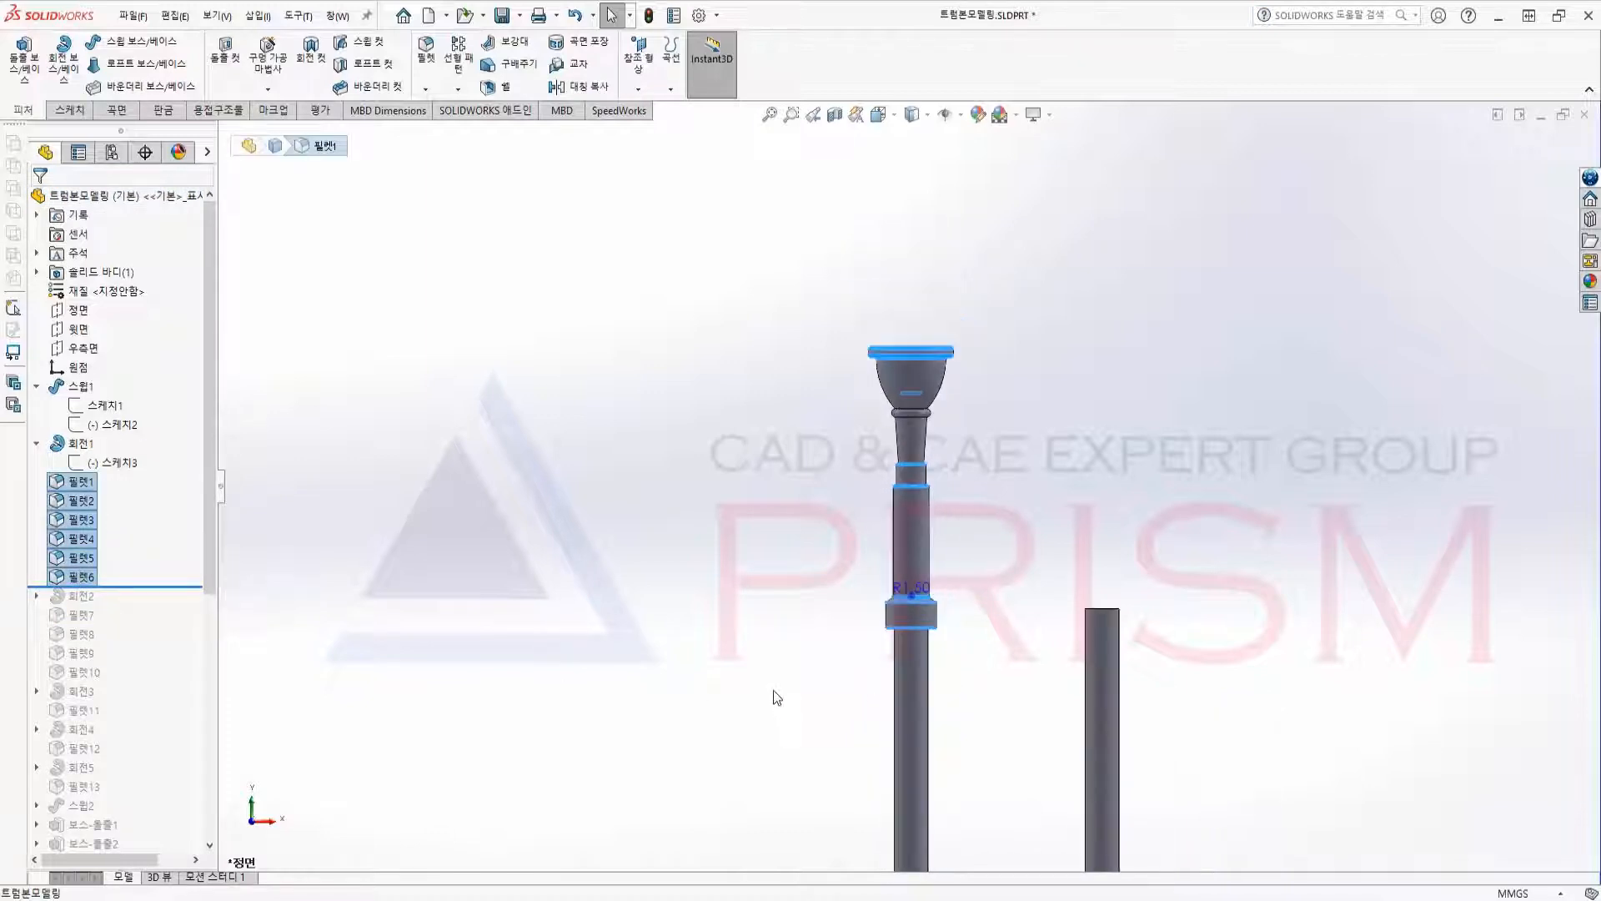
{"action": "middle_click_drag", "start_coordinate": [831, 508], "coordinate": [923, 478]}
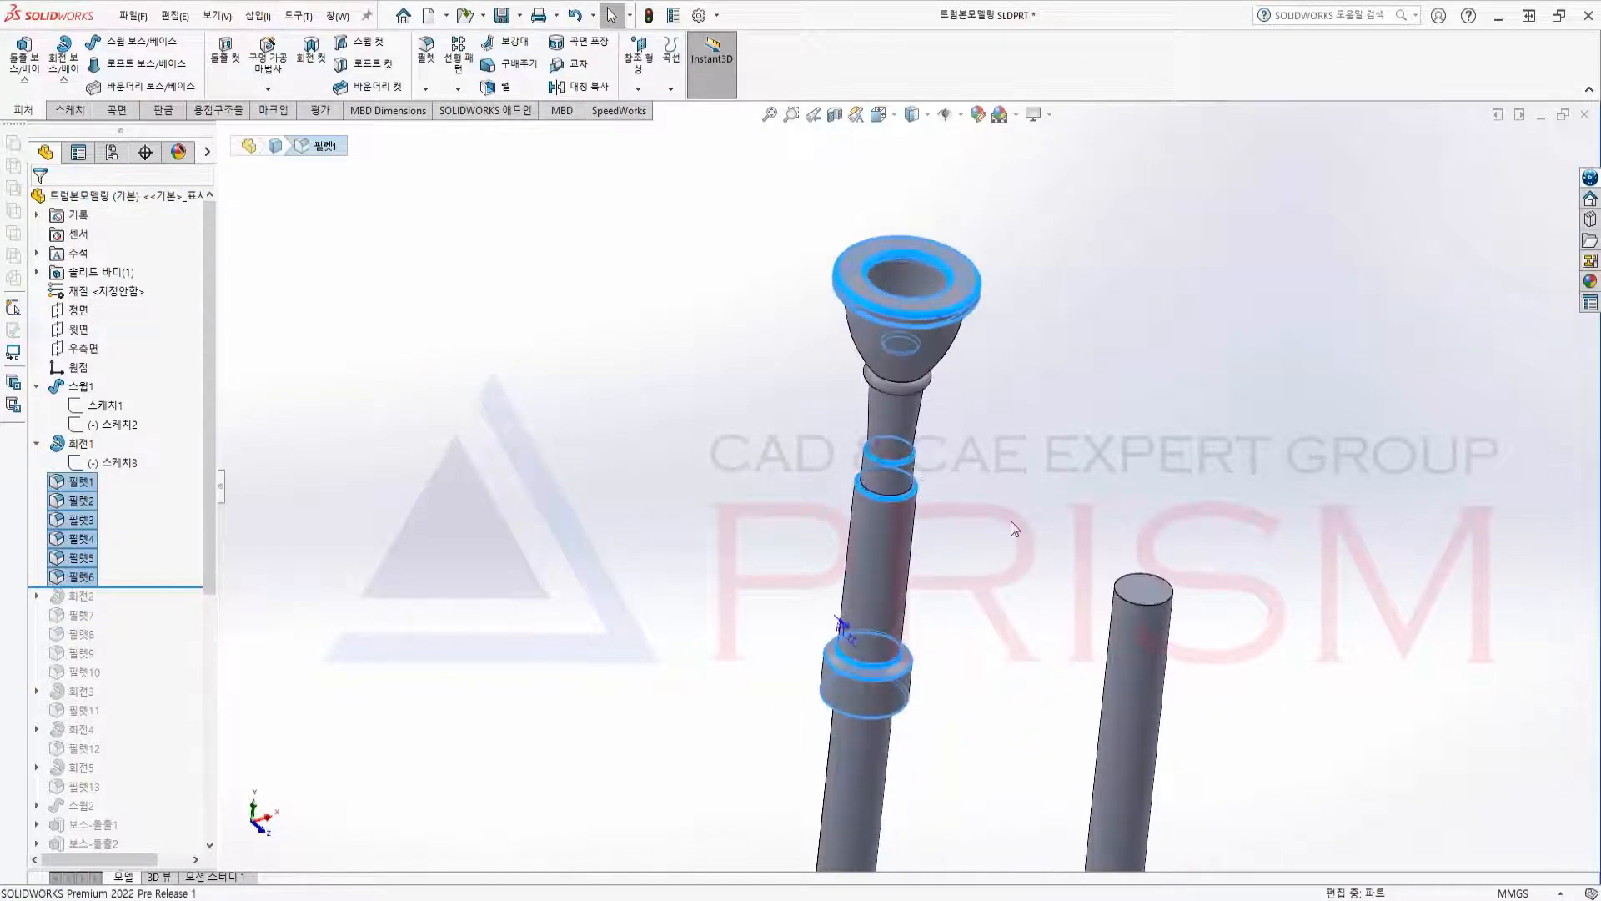
{"action": "scroll", "coordinate": [933, 614], "scroll_direction": "down", "scroll_amount": 3}
{"action": "scroll", "coordinate": [934, 613], "scroll_direction": "up", "scroll_amount": 5}
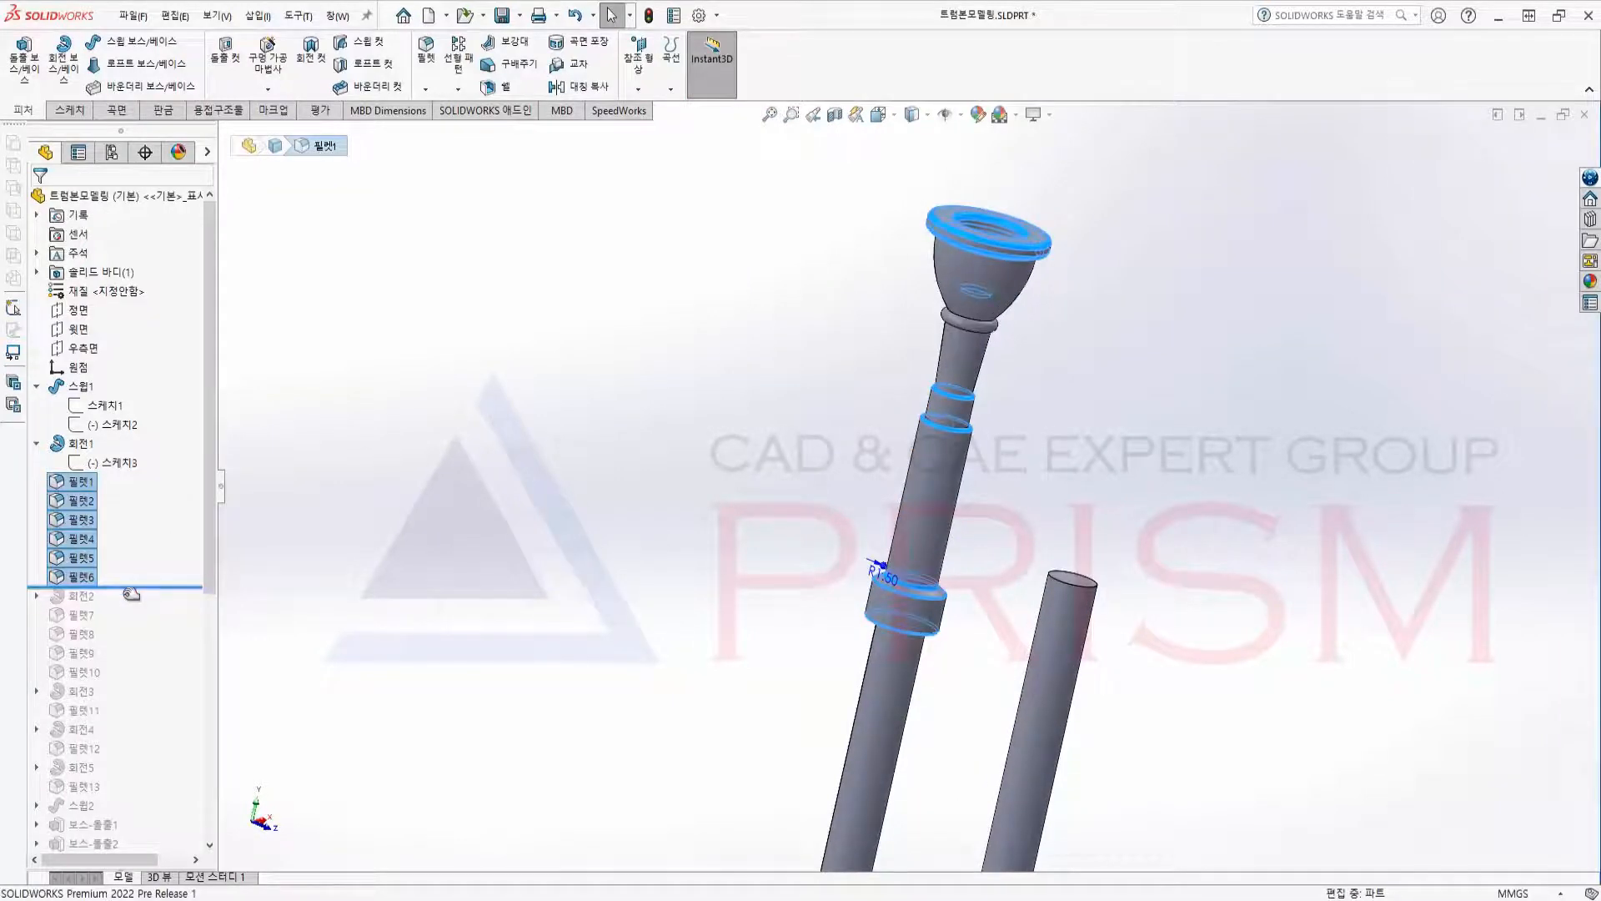
Roll the history forward past 회전2, the revolve on the second tube's upper end, and open its sketch 스케치4 for editing.
{"action": "left_click_drag", "start_coordinate": [131, 594], "coordinate": [131, 605]}
{"action": "left_click", "coordinate": [81, 595]}
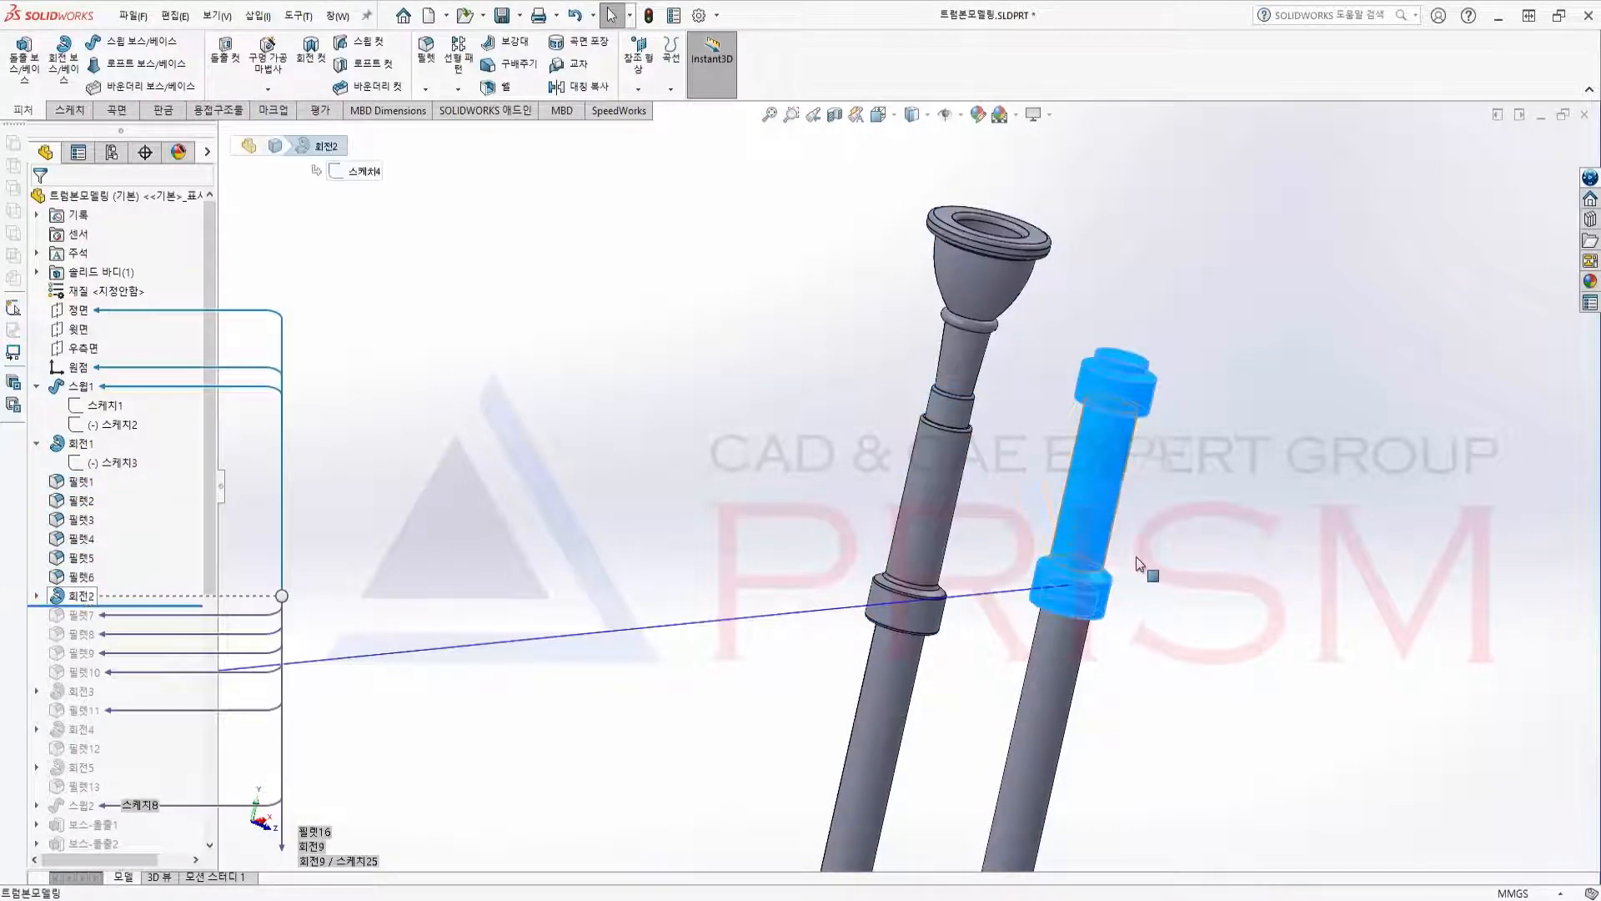
{"action": "scroll", "coordinate": [1135, 557], "scroll_direction": "down", "scroll_amount": 1}
{"action": "left_click", "coordinate": [37, 596]}
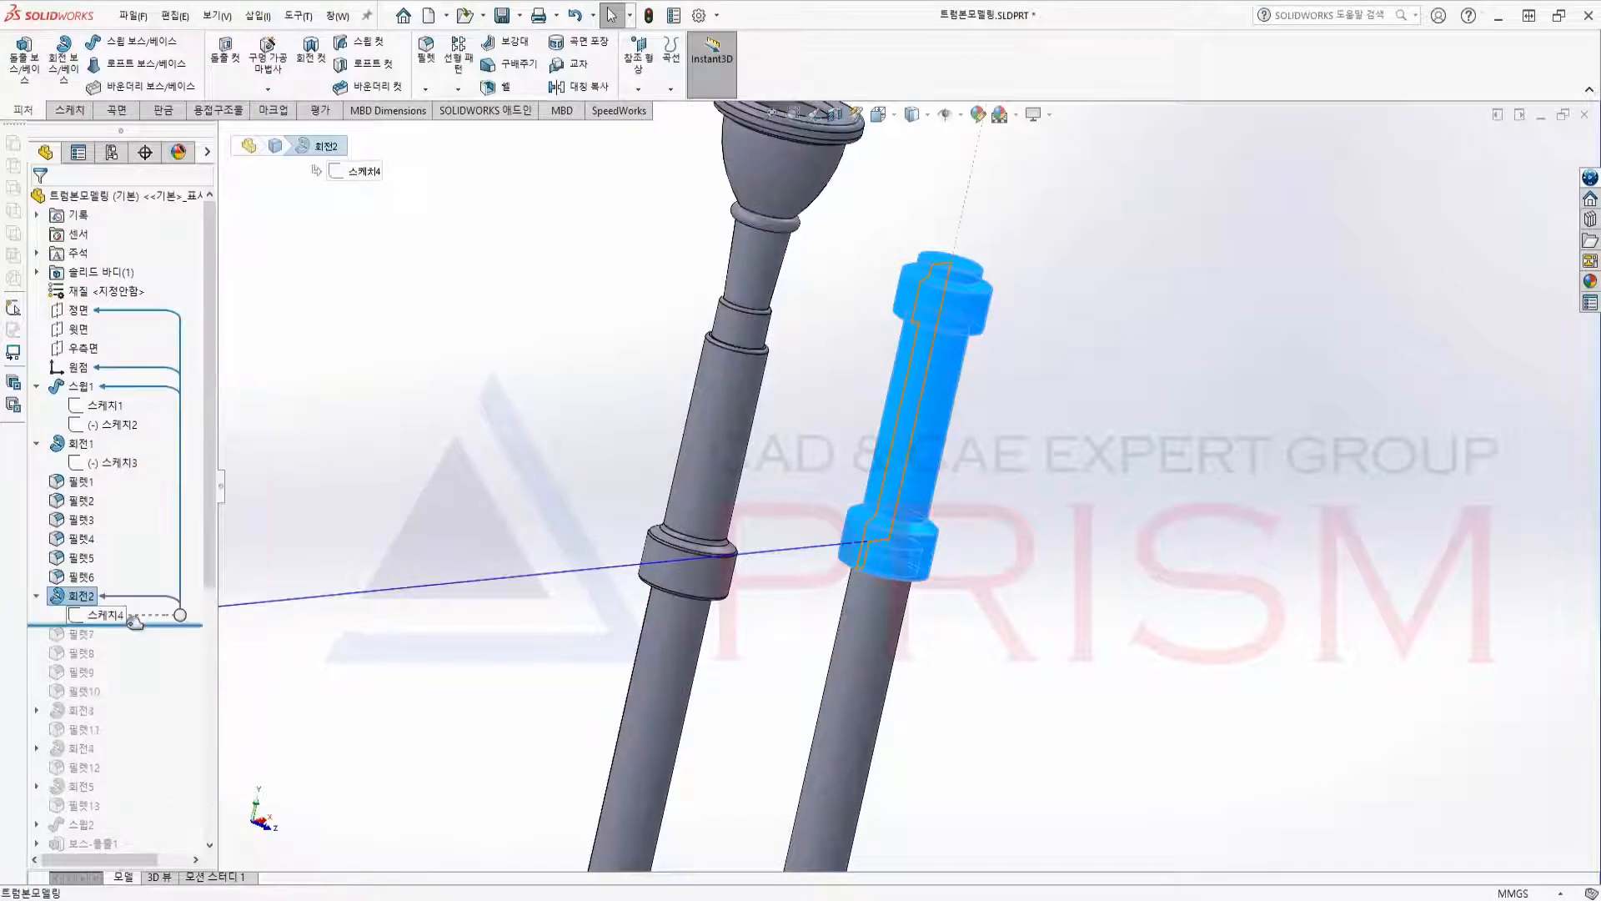
{"action": "left_click", "coordinate": [107, 615]}
{"action": "left_click", "coordinate": [135, 569]}
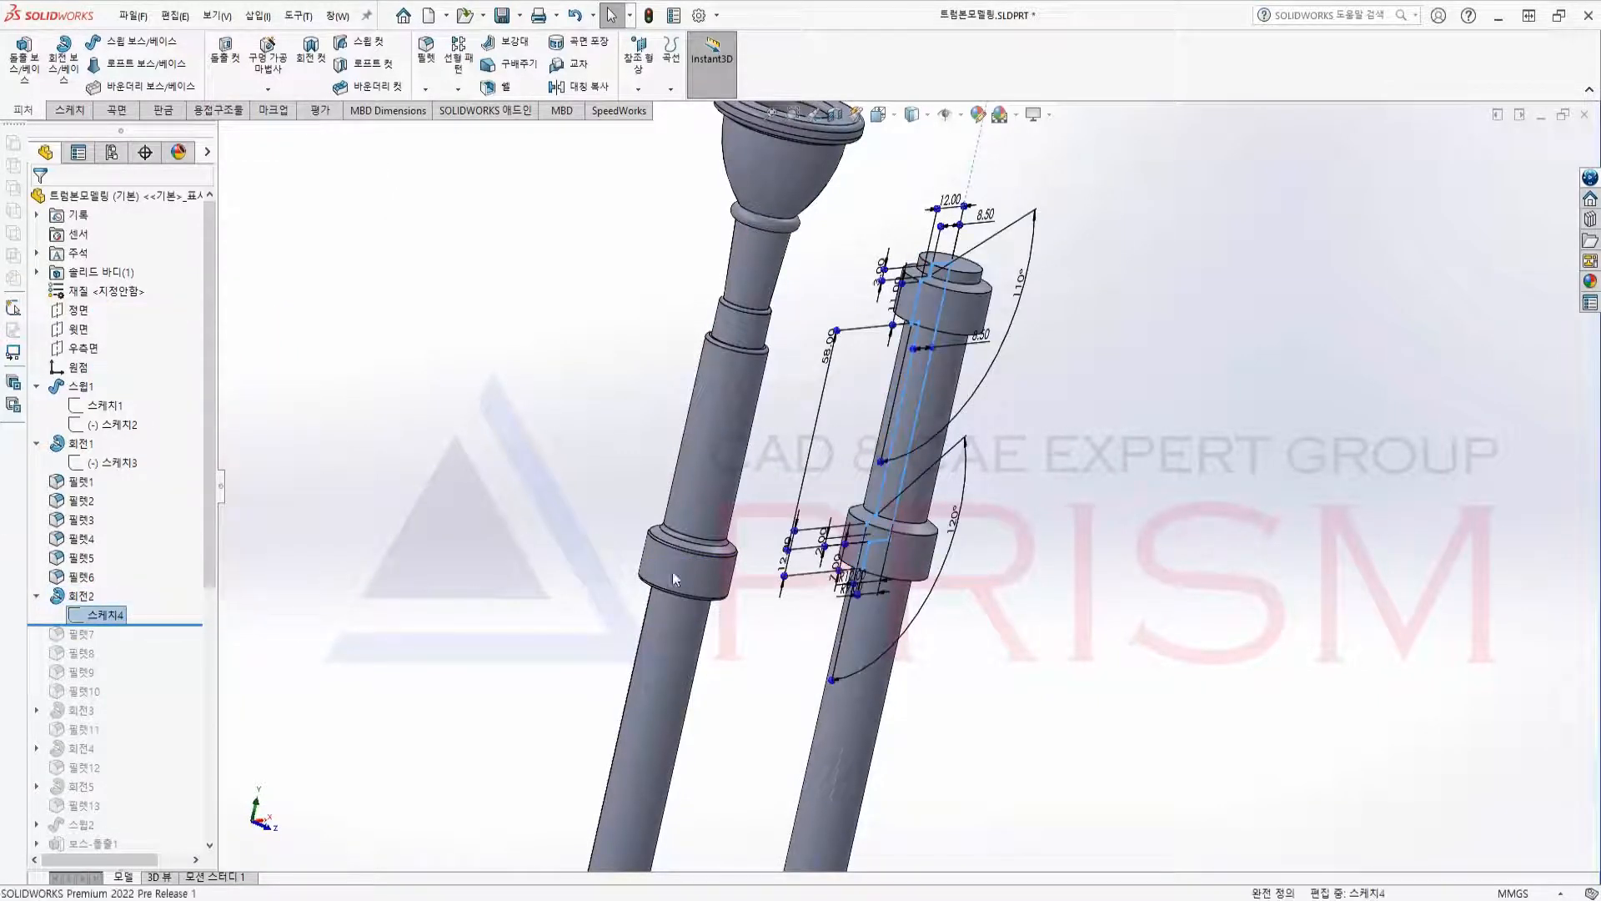
Examine the profile and dimensions of 스케치4 face-on, and exit the sketch.
{"action": "key", "text": "ctrl+8"}
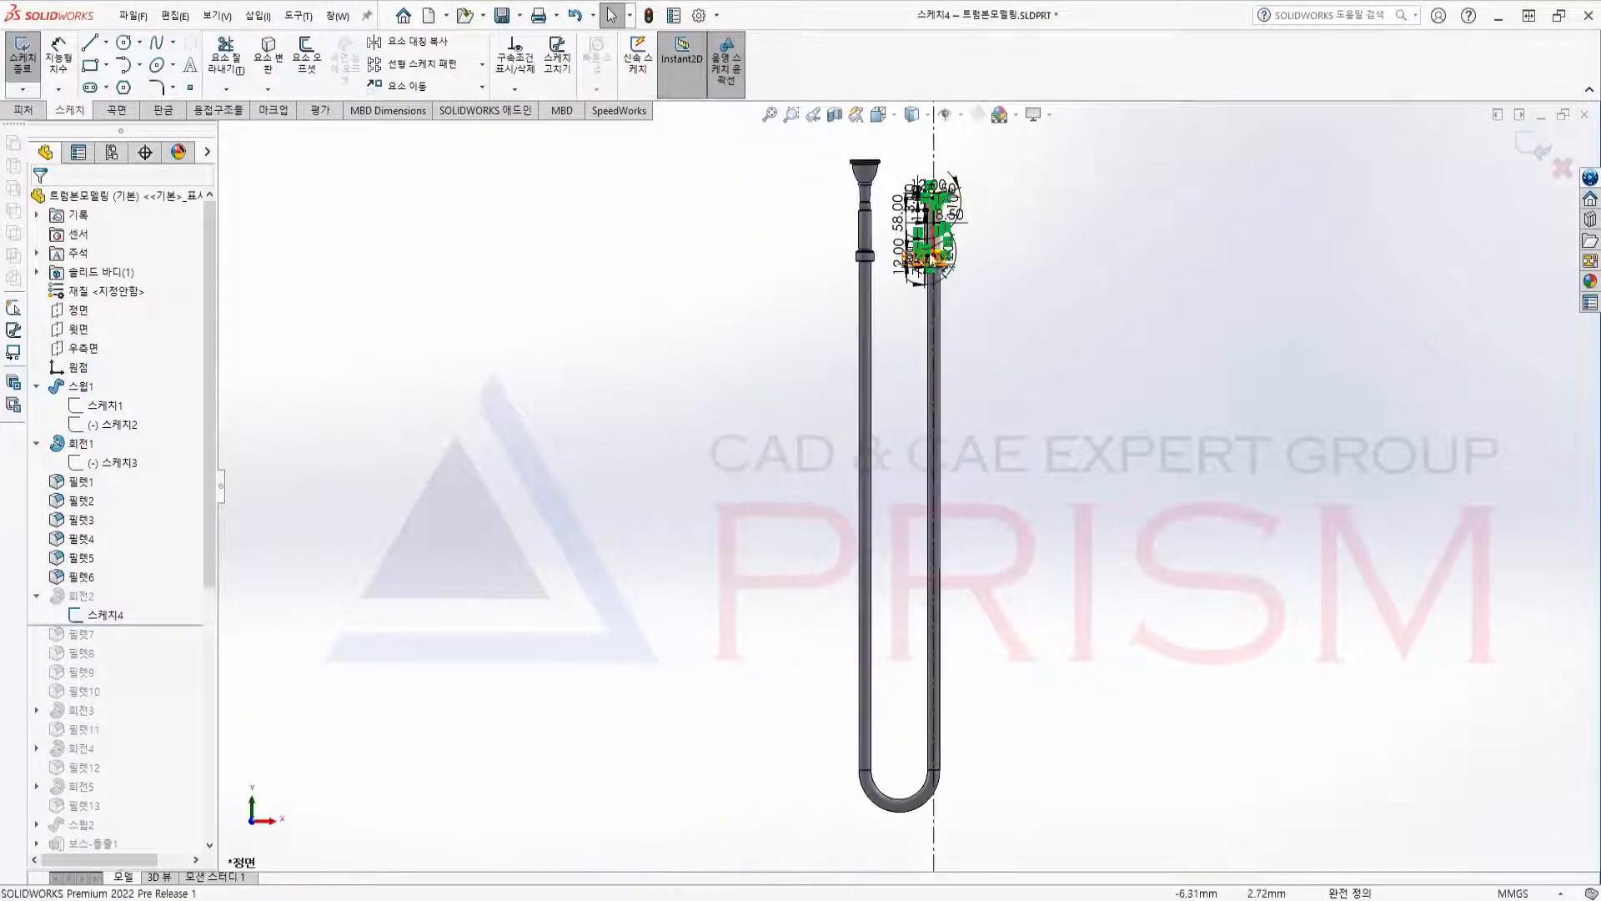
{"action": "scroll", "coordinate": [932, 242], "scroll_direction": "down", "scroll_amount": 10}
{"action": "scroll", "coordinate": [927, 238], "scroll_direction": "up", "scroll_amount": 1}
{"action": "scroll", "coordinate": [927, 229], "scroll_direction": "down", "scroll_amount": 2}
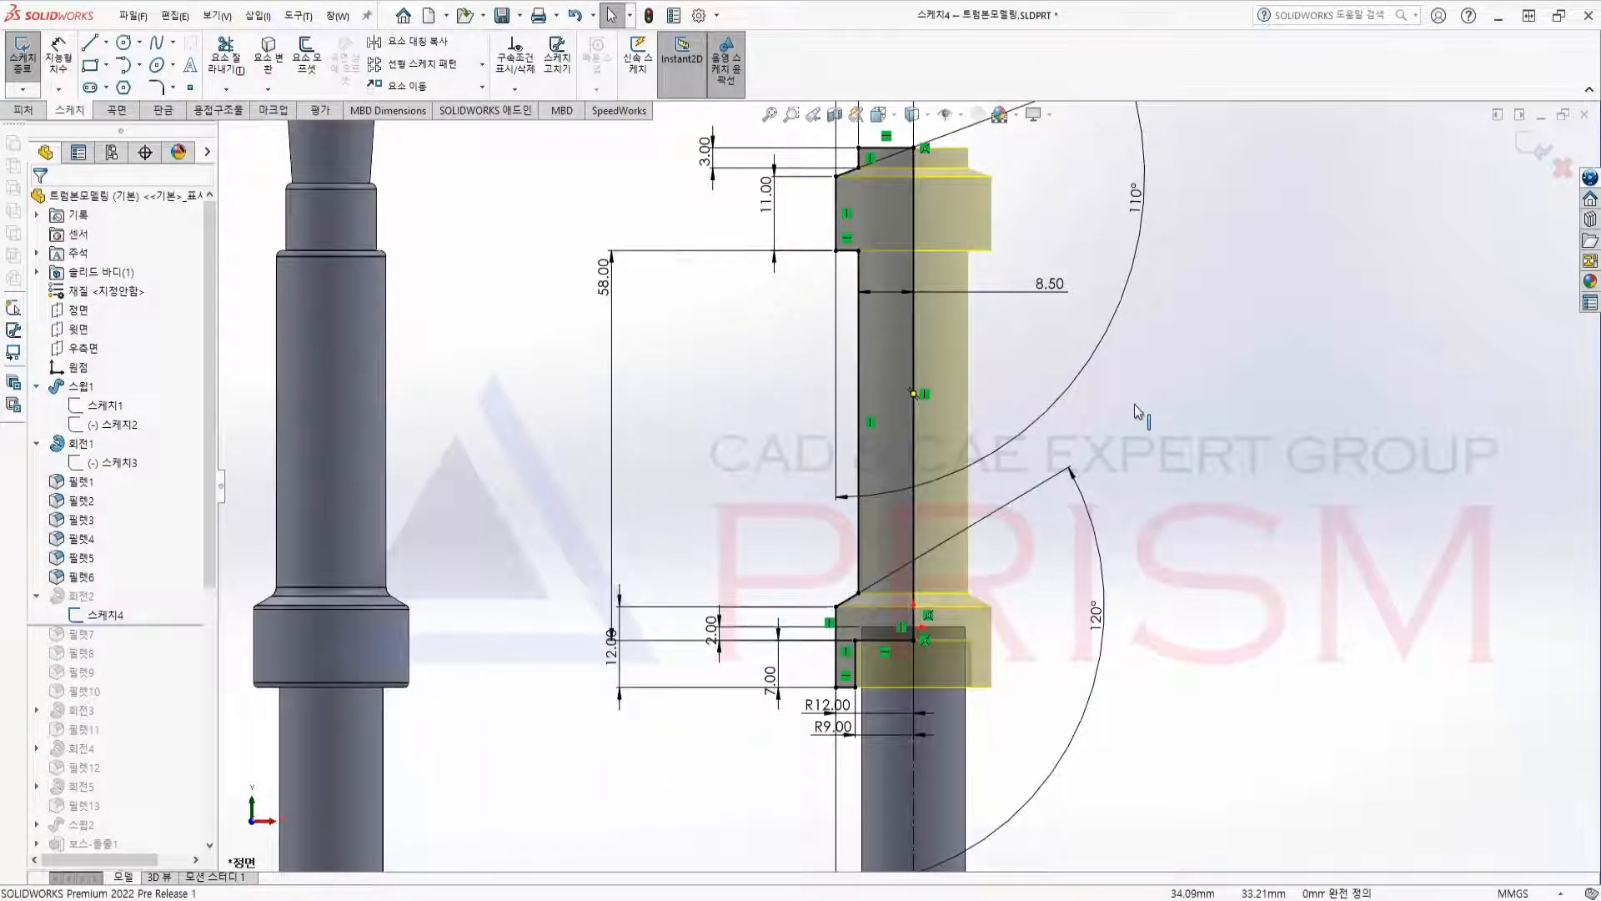
{"action": "scroll", "coordinate": [1095, 415], "scroll_direction": "up", "scroll_amount": 4}
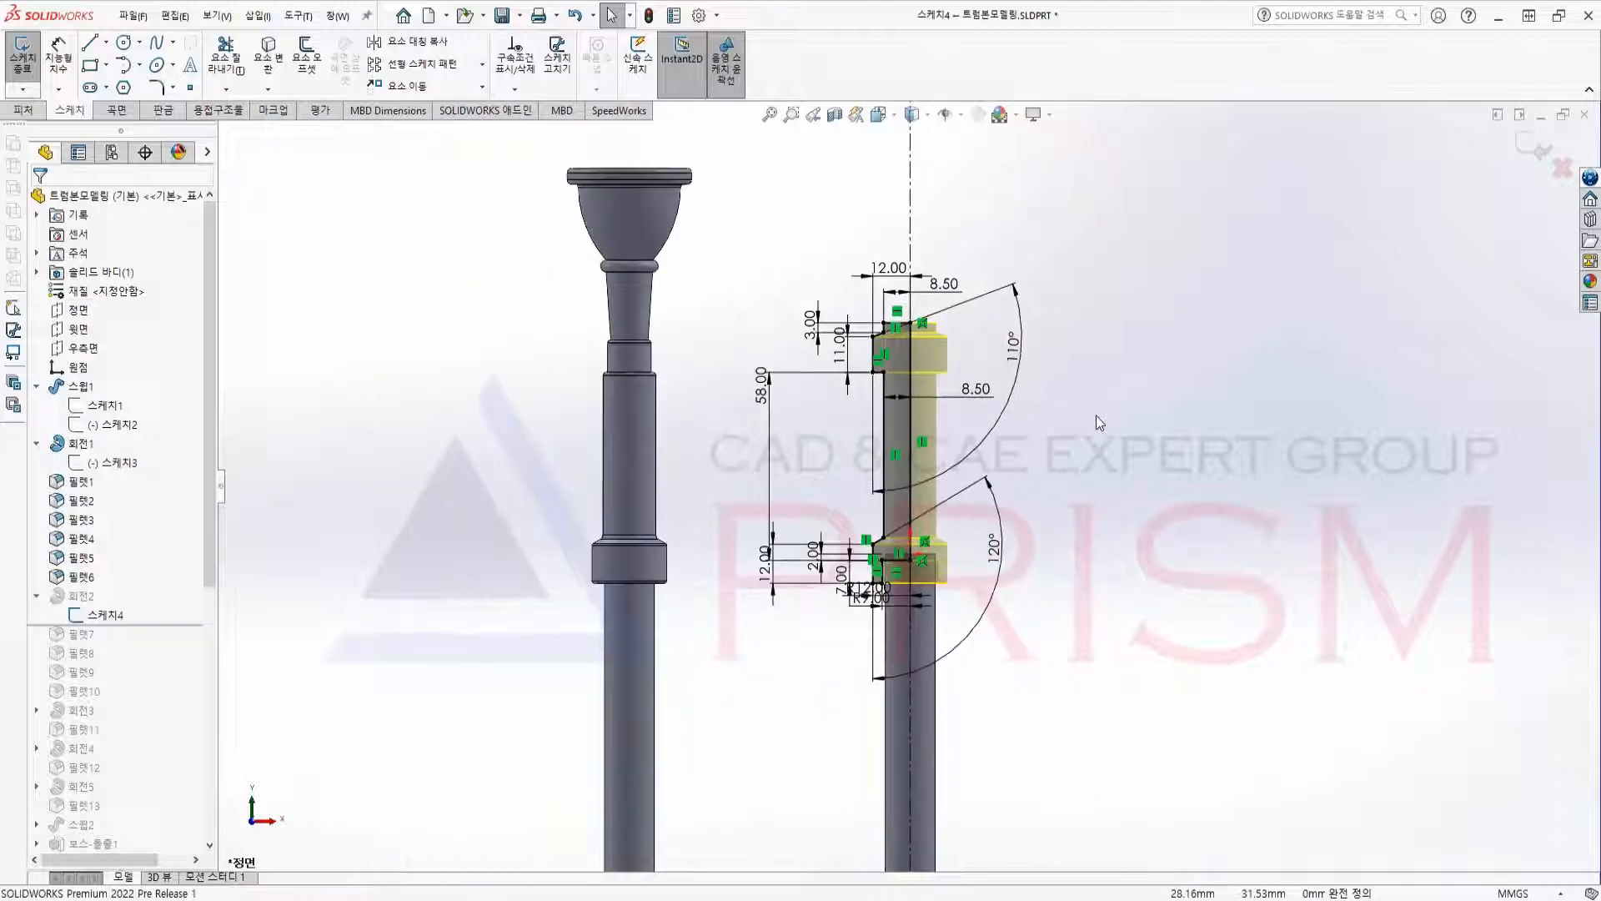
{"action": "left_click", "coordinate": [25, 83]}
Roll the history forward to just after 필렛10 and inspect 필렛7 through 필렛10 on the second tube's collars.
{"action": "scroll", "coordinate": [901, 492], "scroll_direction": "up", "scroll_amount": 4}
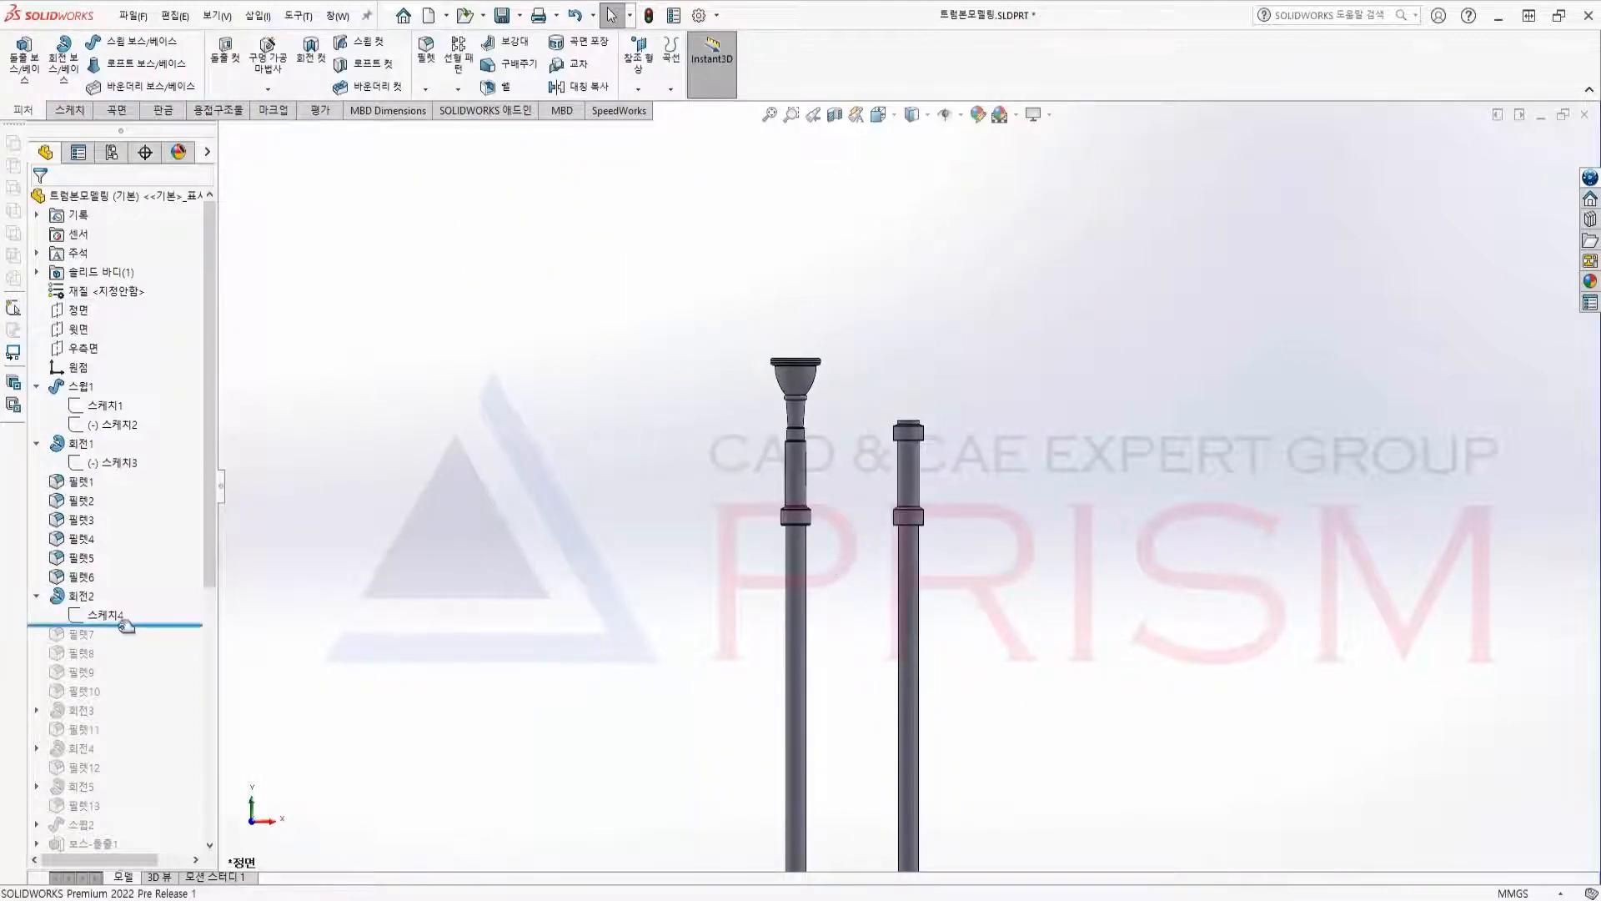
{"action": "left_click_drag", "start_coordinate": [131, 625], "coordinate": [117, 701]}
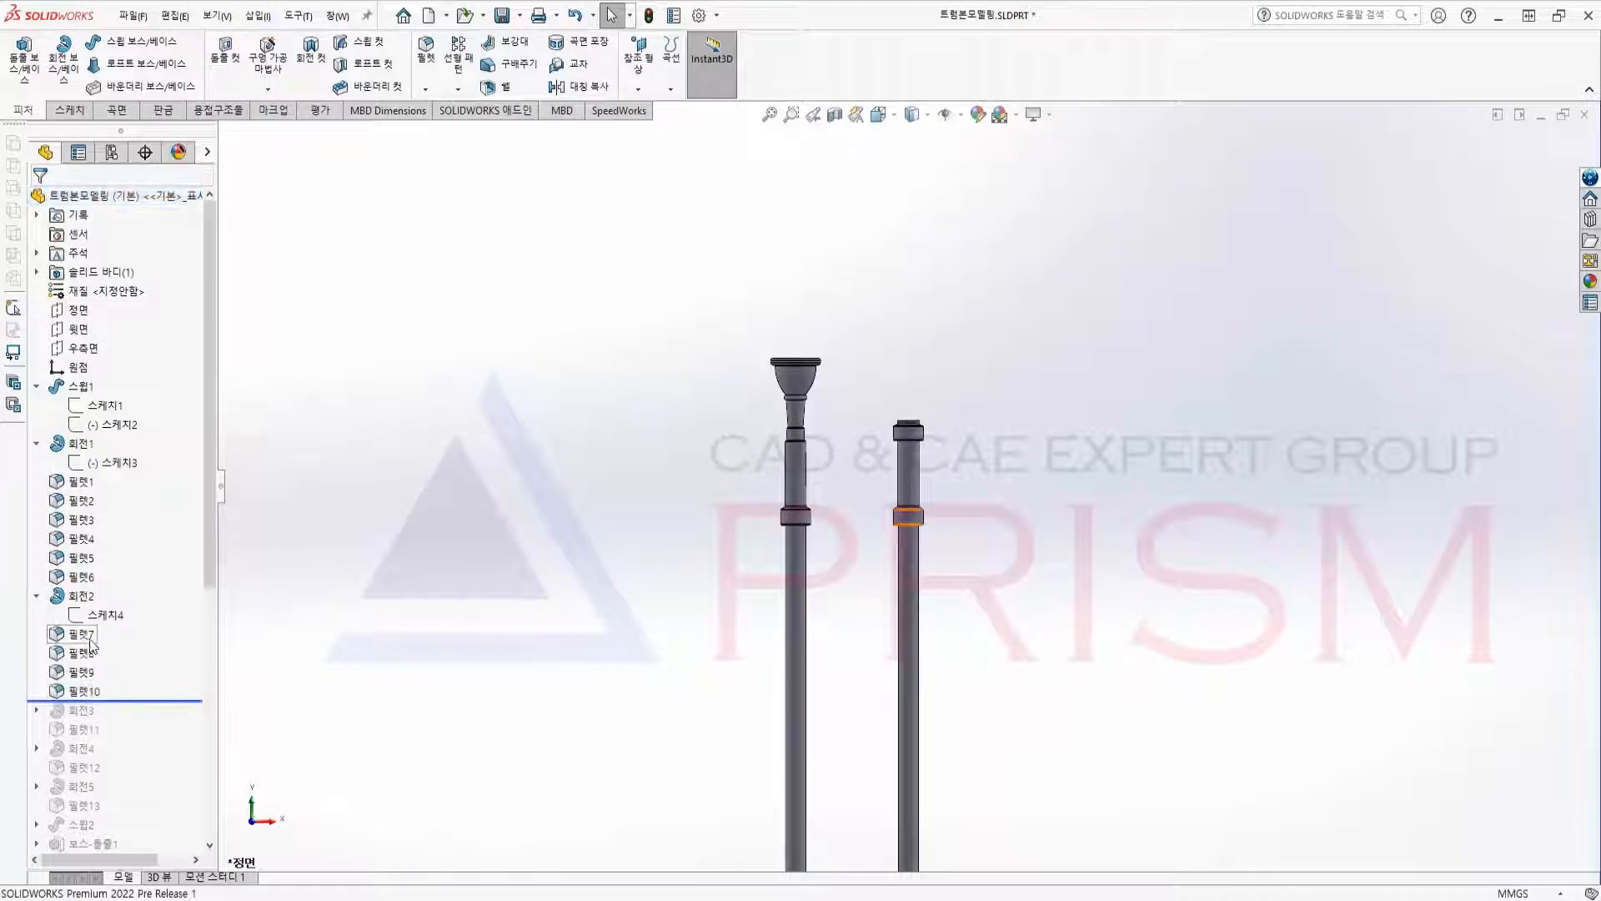
{"action": "left_click", "coordinate": [90, 692], "text": "shift"}
{"action": "scroll", "coordinate": [939, 463], "scroll_direction": "down", "scroll_amount": 3}
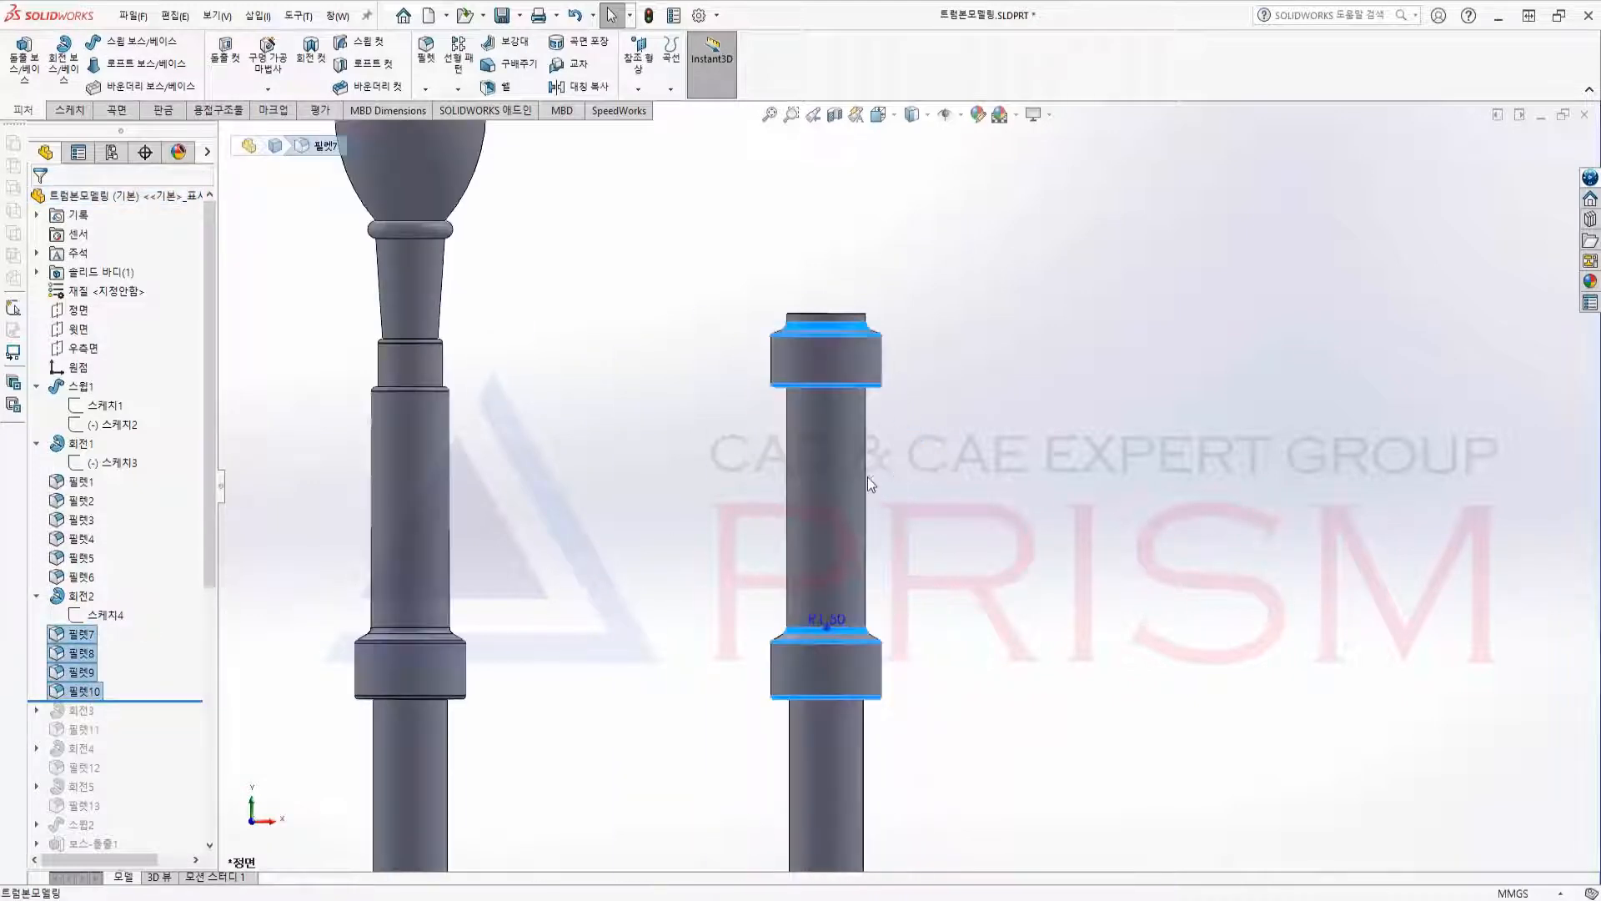
{"action": "middle_click_drag", "start_coordinate": [867, 467], "coordinate": [685, 538]}
{"action": "scroll", "coordinate": [656, 713], "scroll_direction": "up", "scroll_amount": 7}
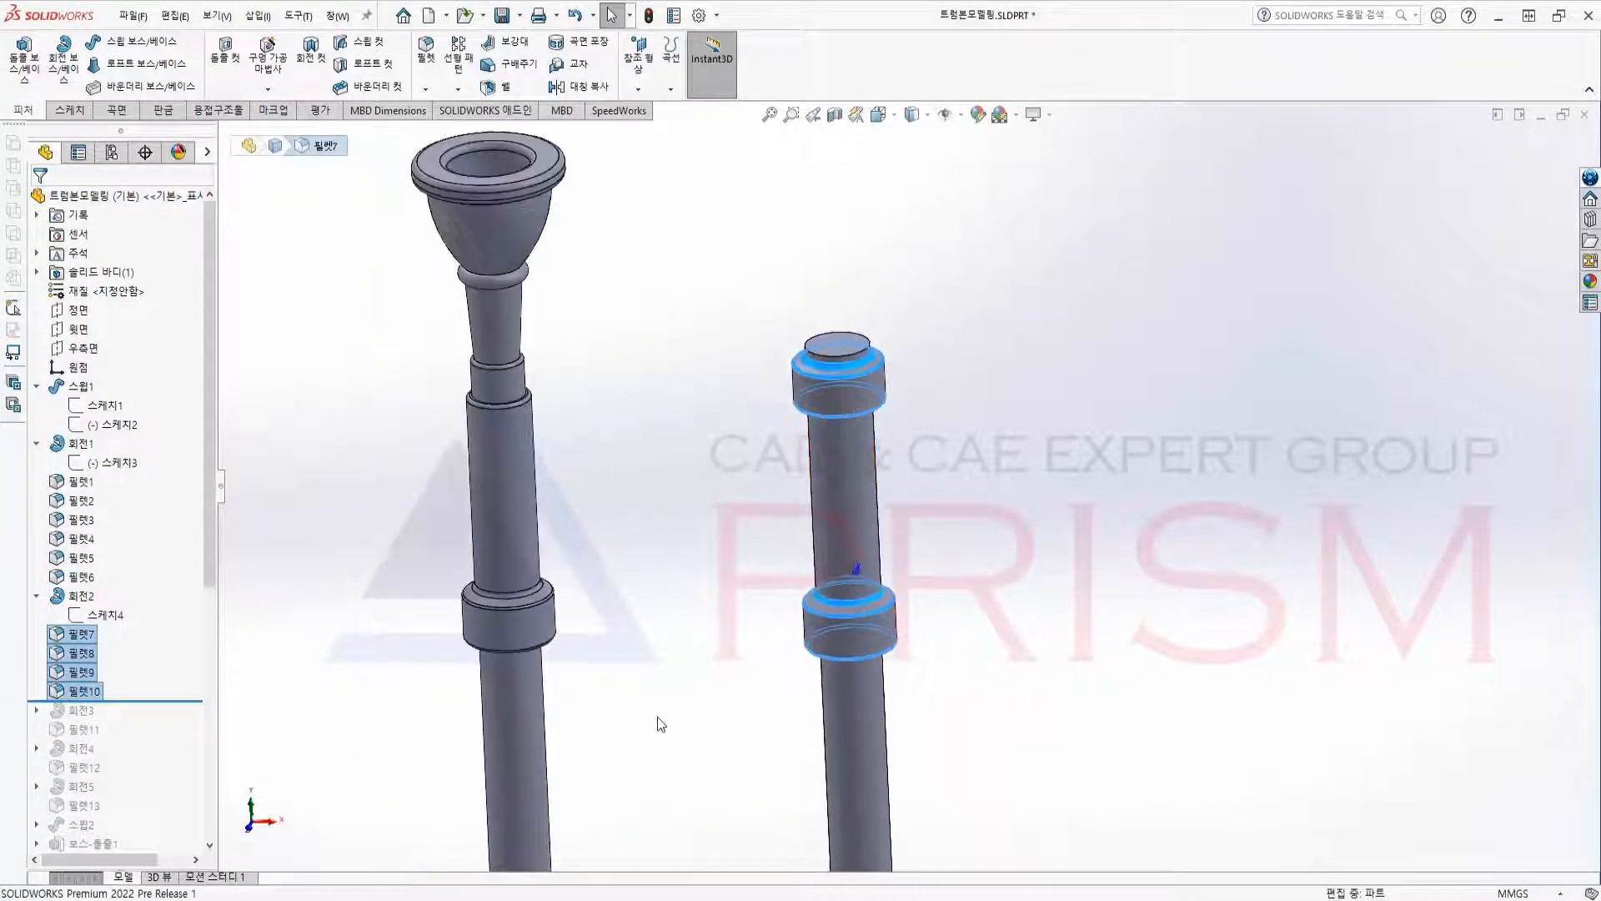
{"action": "left_click", "coordinate": [832, 699]}
{"action": "middle_click_drag", "start_coordinate": [867, 692], "coordinate": [821, 680]}
{"action": "scroll", "coordinate": [821, 681], "scroll_direction": "up", "scroll_amount": 6}
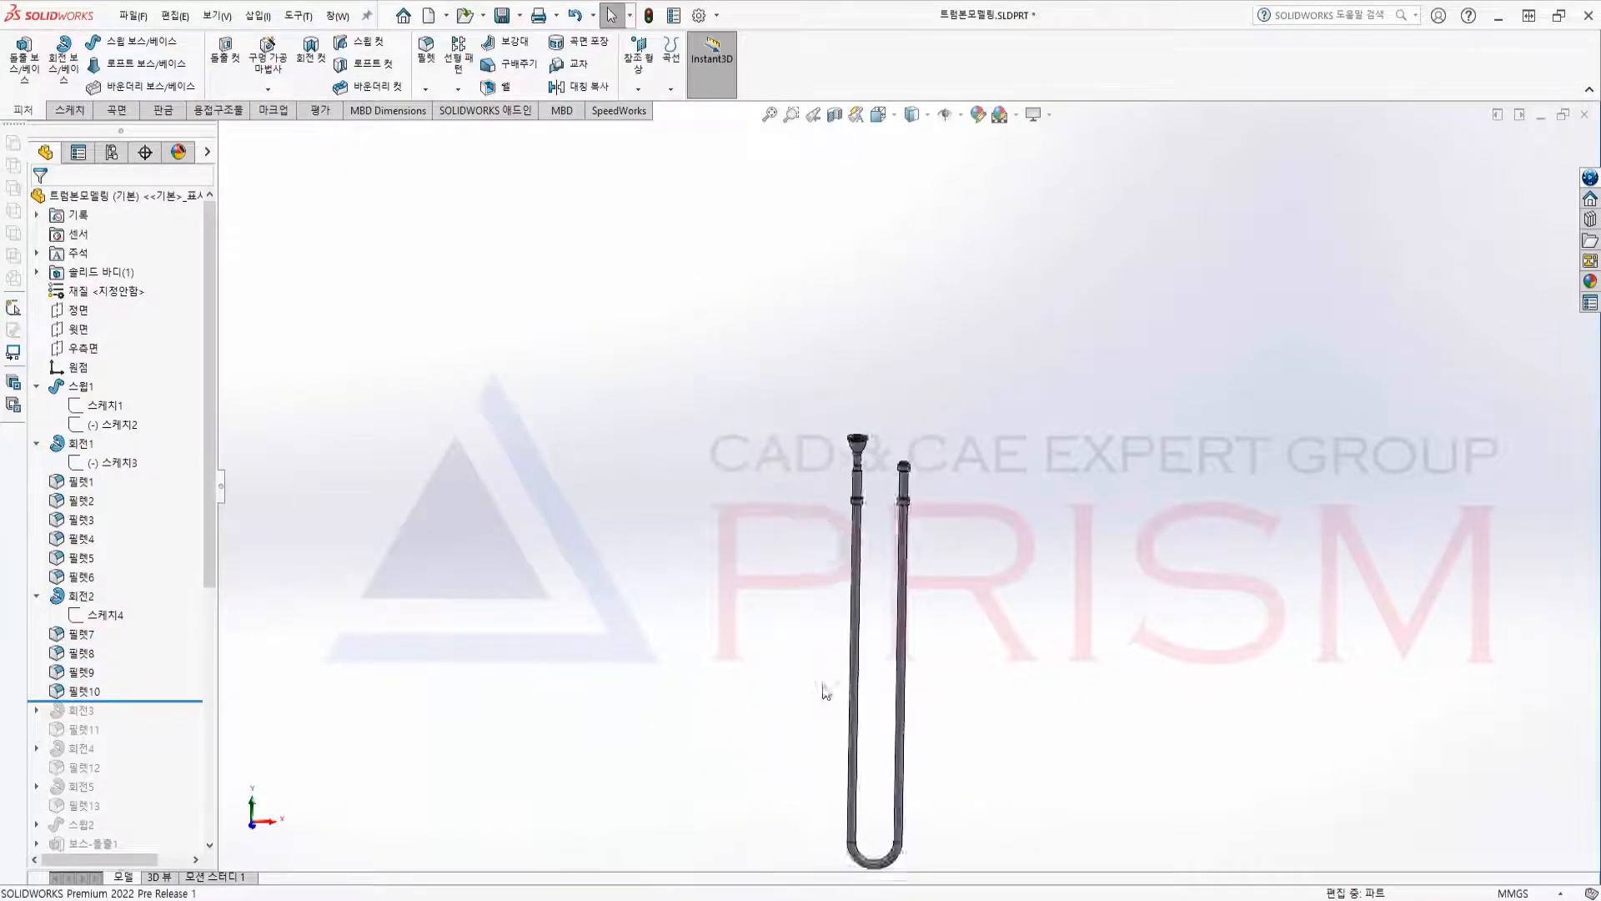
Roll the history forward past 회전3, the upper cross brace between the tubes, and open its sketch 스케치5 for editing.
{"action": "left_click_drag", "start_coordinate": [130, 703], "coordinate": [125, 719]}
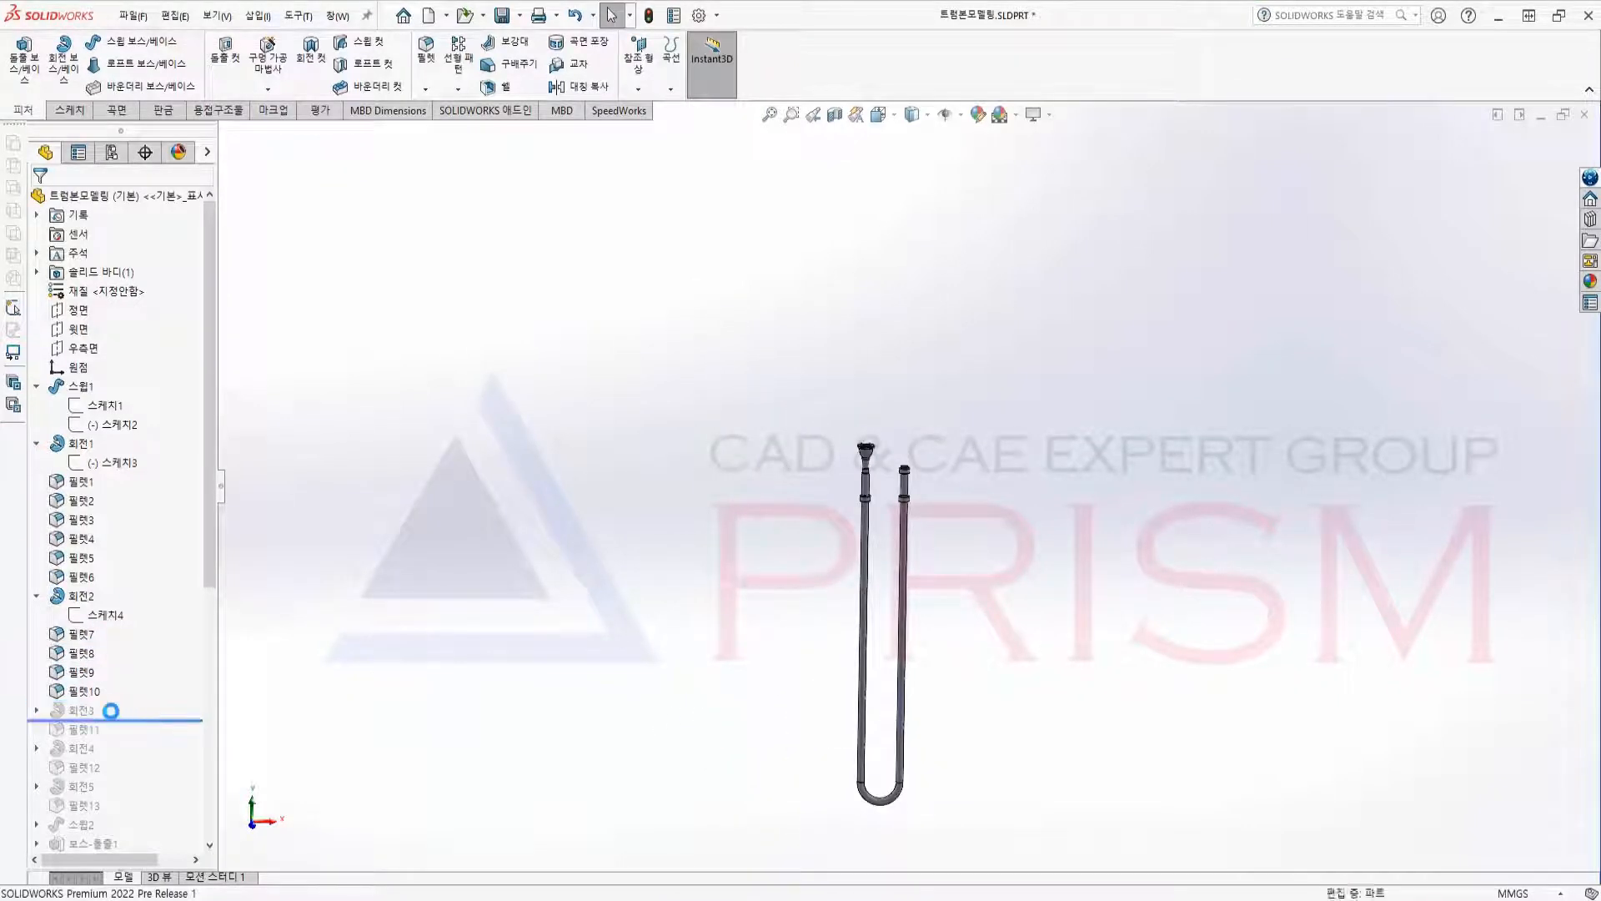
{"action": "left_click", "coordinate": [89, 713]}
{"action": "scroll", "coordinate": [903, 494], "scroll_direction": "down", "scroll_amount": 5}
{"action": "scroll", "coordinate": [903, 494], "scroll_direction": "down", "scroll_amount": 5}
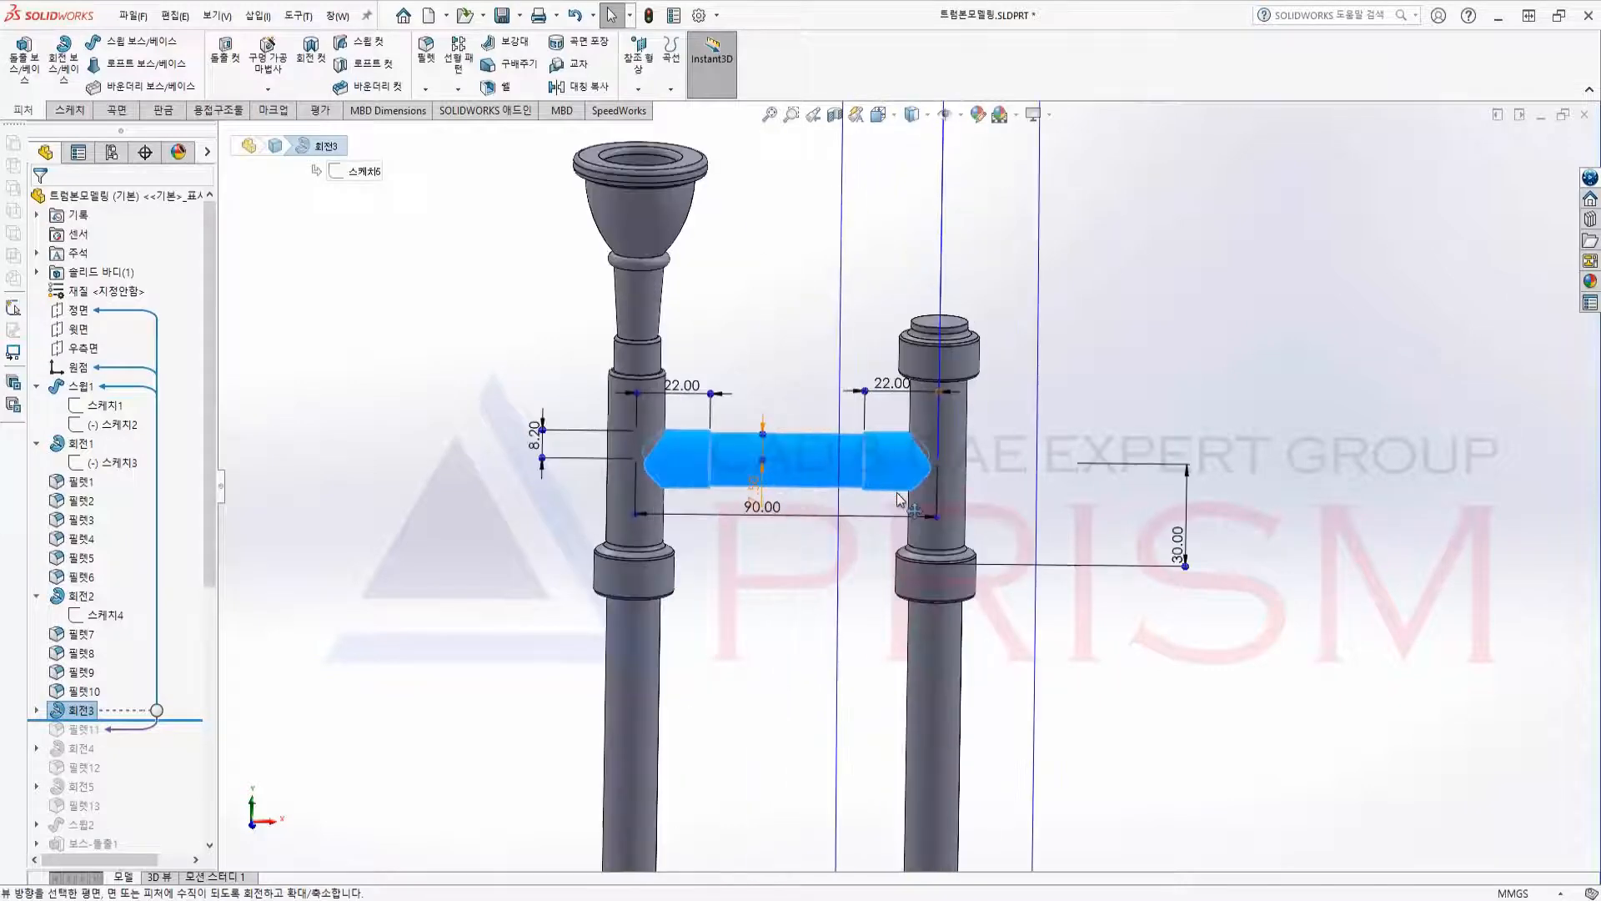
{"action": "left_click", "coordinate": [37, 711]}
{"action": "left_click", "coordinate": [103, 730]}
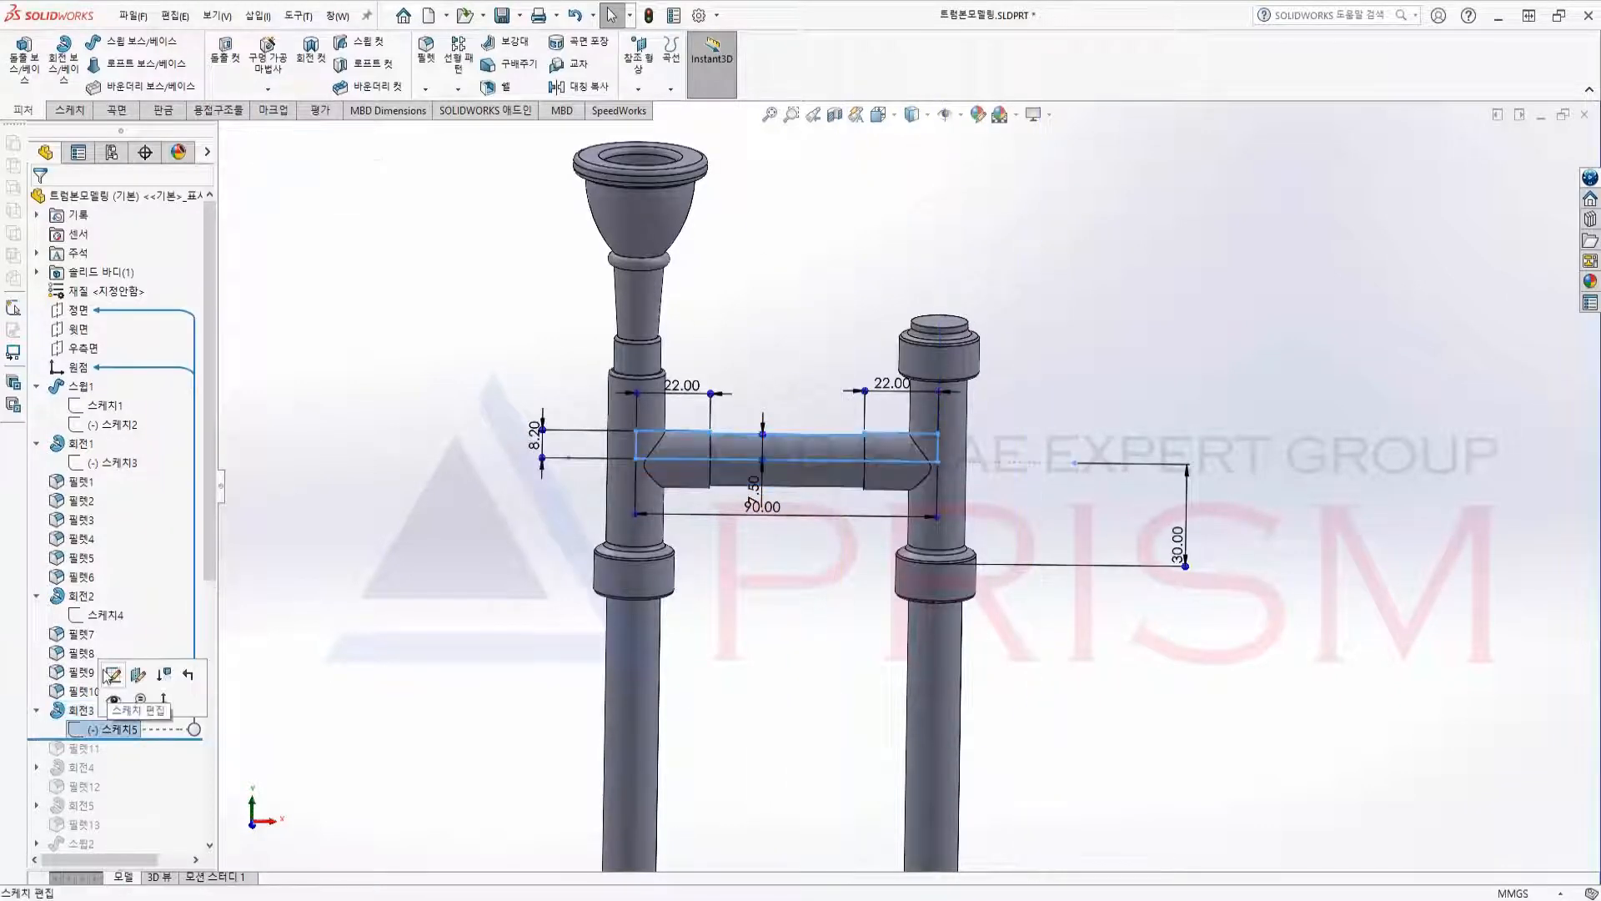
{"action": "left_click", "coordinate": [113, 673]}
Examine the upper cross brace's half profile and dimensions in 스케치5, and exit the sketch.
{"action": "scroll", "coordinate": [807, 475], "scroll_direction": "down", "scroll_amount": 5}
{"action": "mouse_move", "coordinate": [832, 588]}
{"action": "middle_mouse_down"}
{"action": "mouse_move", "coordinate": [892, 610]}
{"action": "mouse_move", "coordinate": [911, 575]}
{"action": "middle_mouse_up"}
{"action": "scroll", "coordinate": [1238, 572], "scroll_direction": "up", "scroll_amount": 6}
{"action": "scroll", "coordinate": [1052, 607], "scroll_direction": "down", "scroll_amount": 3}
{"action": "scroll", "coordinate": [610, 586], "scroll_direction": "up", "scroll_amount": 2}
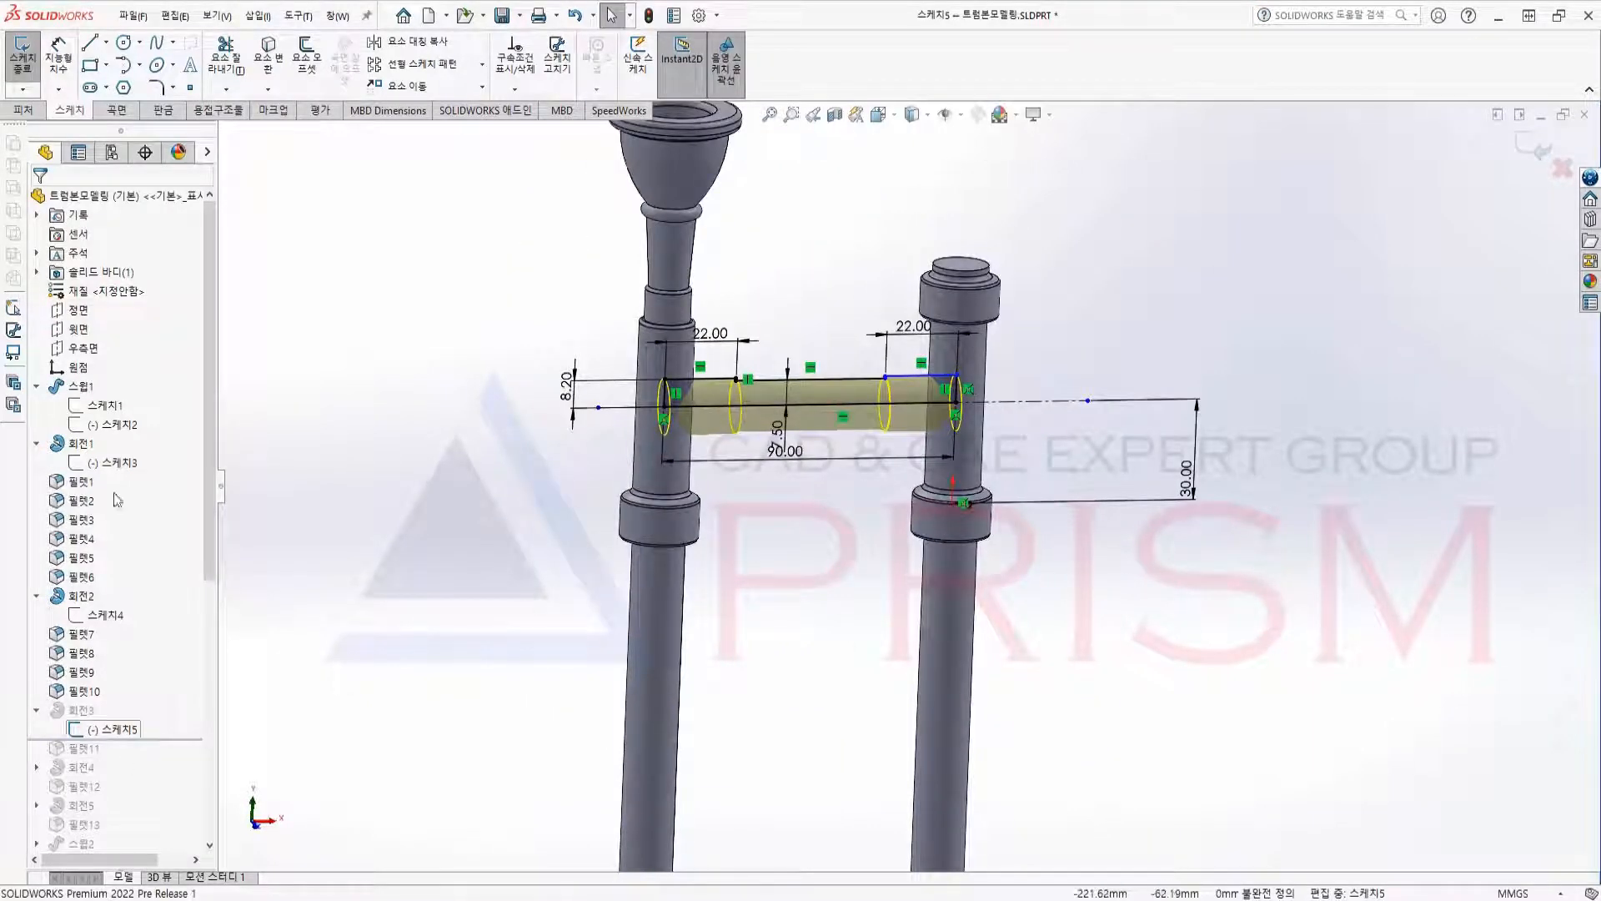
{"action": "left_click", "coordinate": [23, 55]}
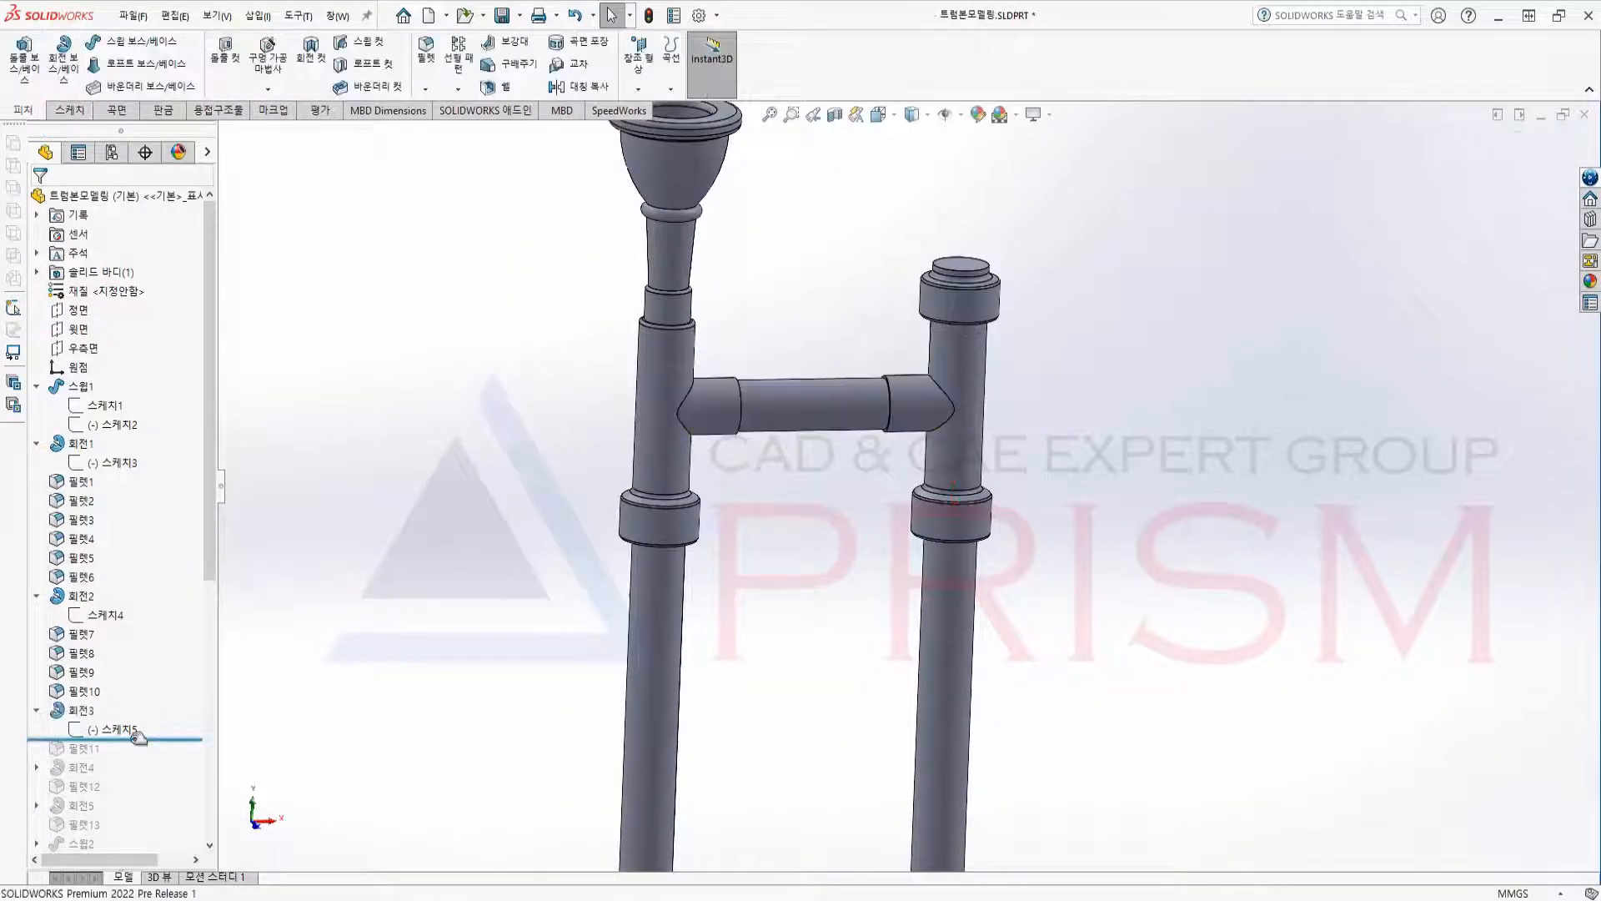
Roll the history forward past 필렛11 and inspect the fillet's edges on the upper cross brace.
{"action": "left_click_drag", "start_coordinate": [138, 738], "coordinate": [130, 757]}
{"action": "left_click", "coordinate": [84, 748]}
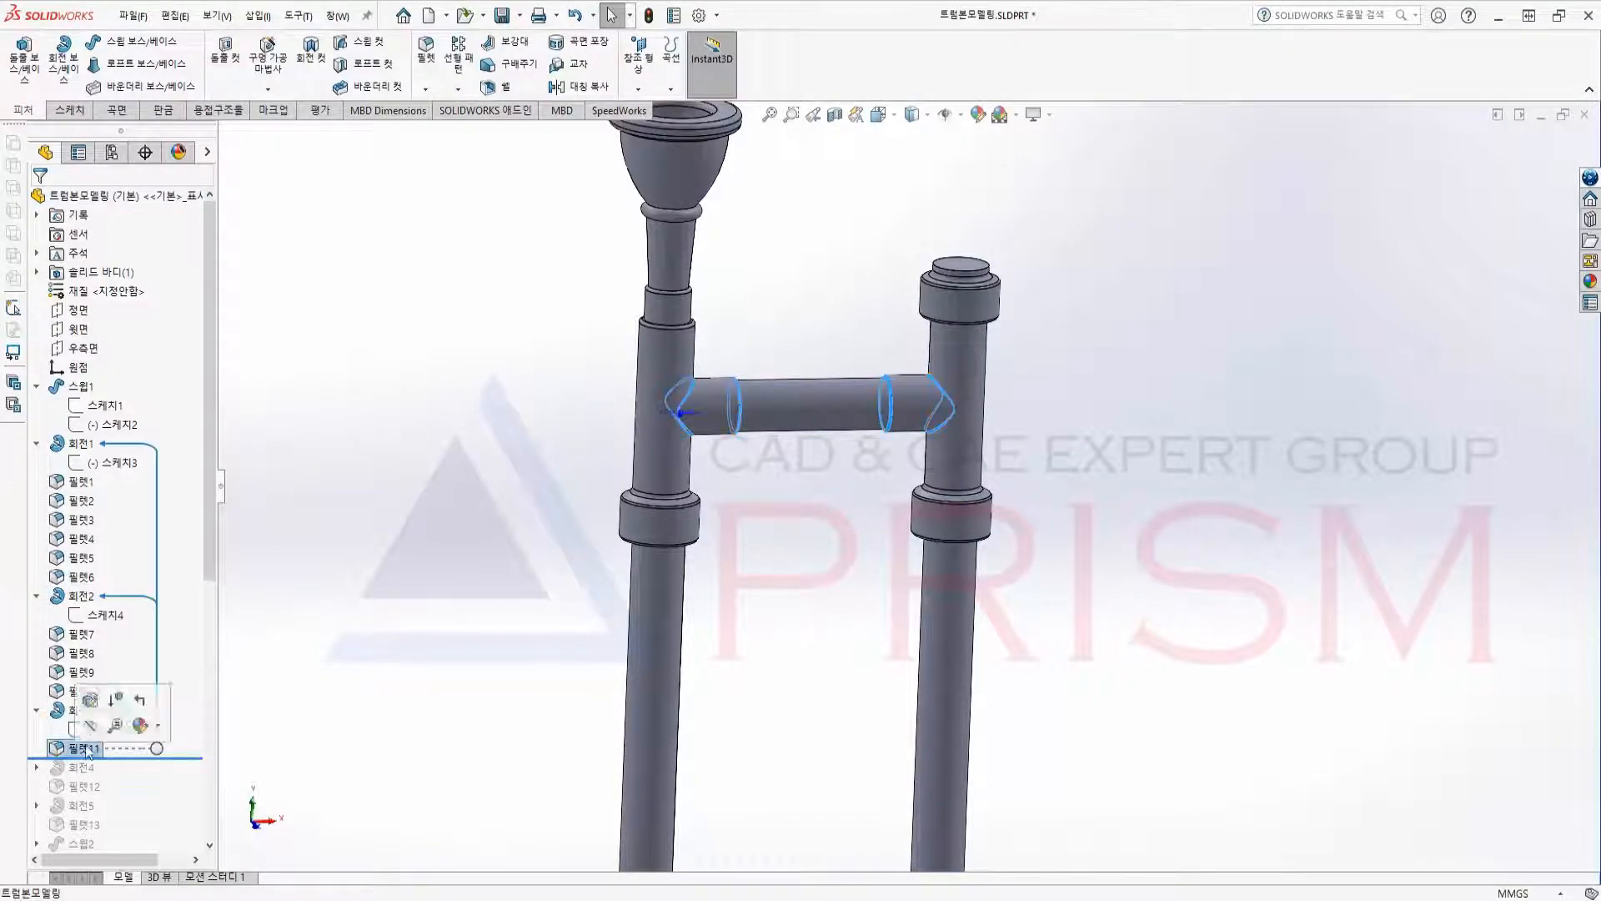
{"action": "scroll", "coordinate": [869, 479], "scroll_direction": "down", "scroll_amount": 5}
{"action": "middle_click_drag", "start_coordinate": [704, 450], "coordinate": [612, 465]}
{"action": "scroll", "coordinate": [612, 464], "scroll_direction": "up", "scroll_amount": 6}
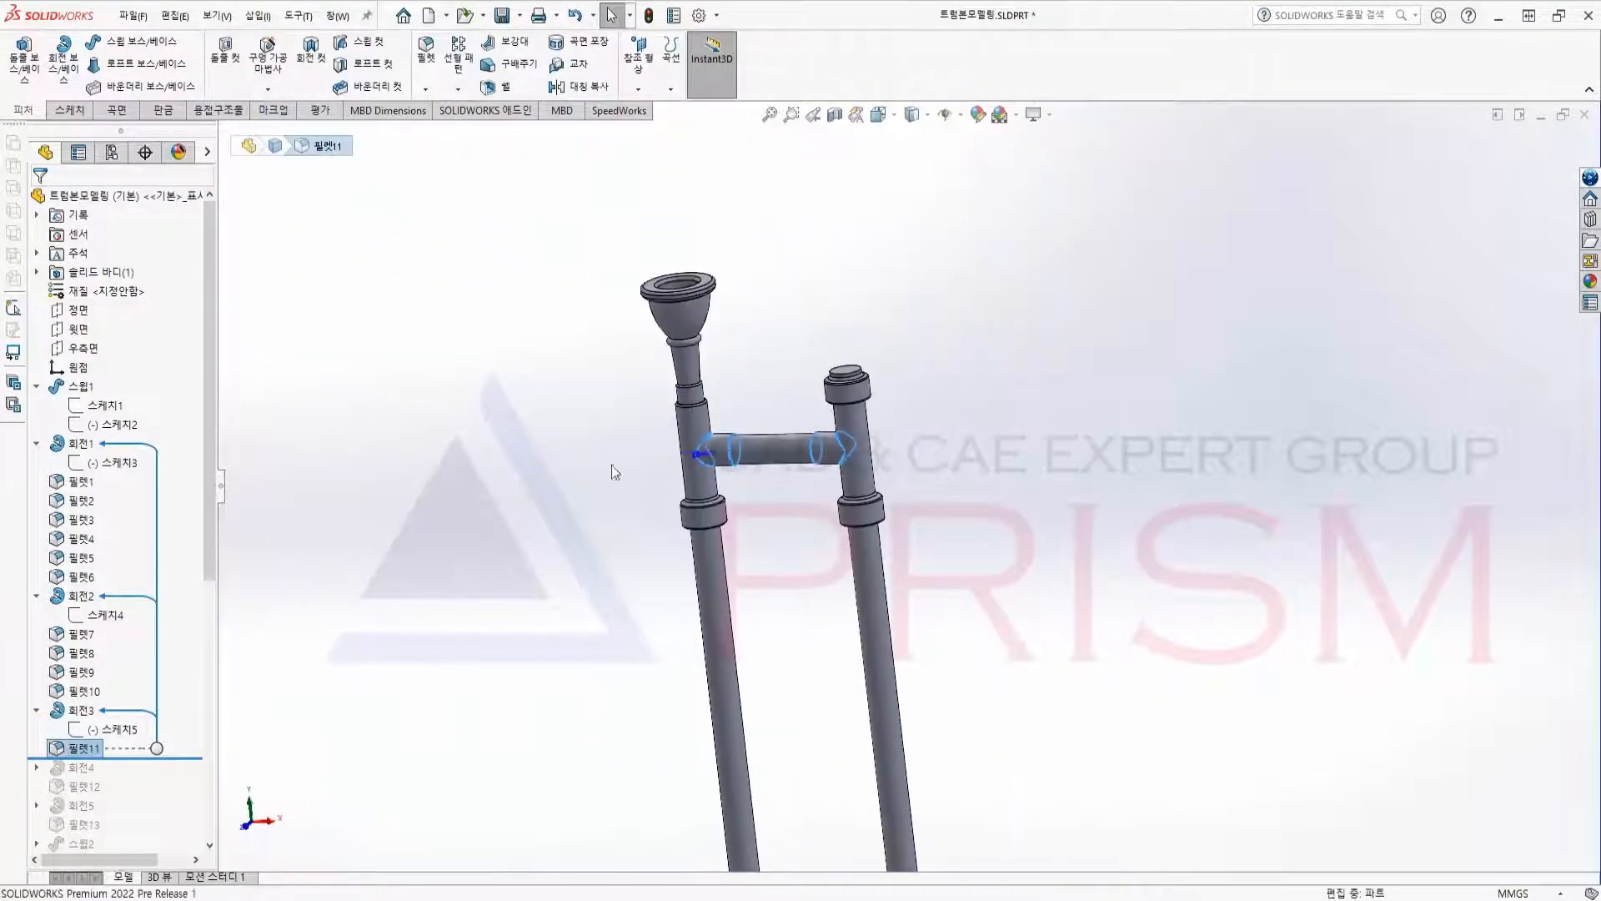
{"action": "scroll", "coordinate": [860, 479], "scroll_direction": "down", "scroll_amount": 5}
{"action": "scroll", "coordinate": [942, 630], "scroll_direction": "up", "scroll_amount": 6}
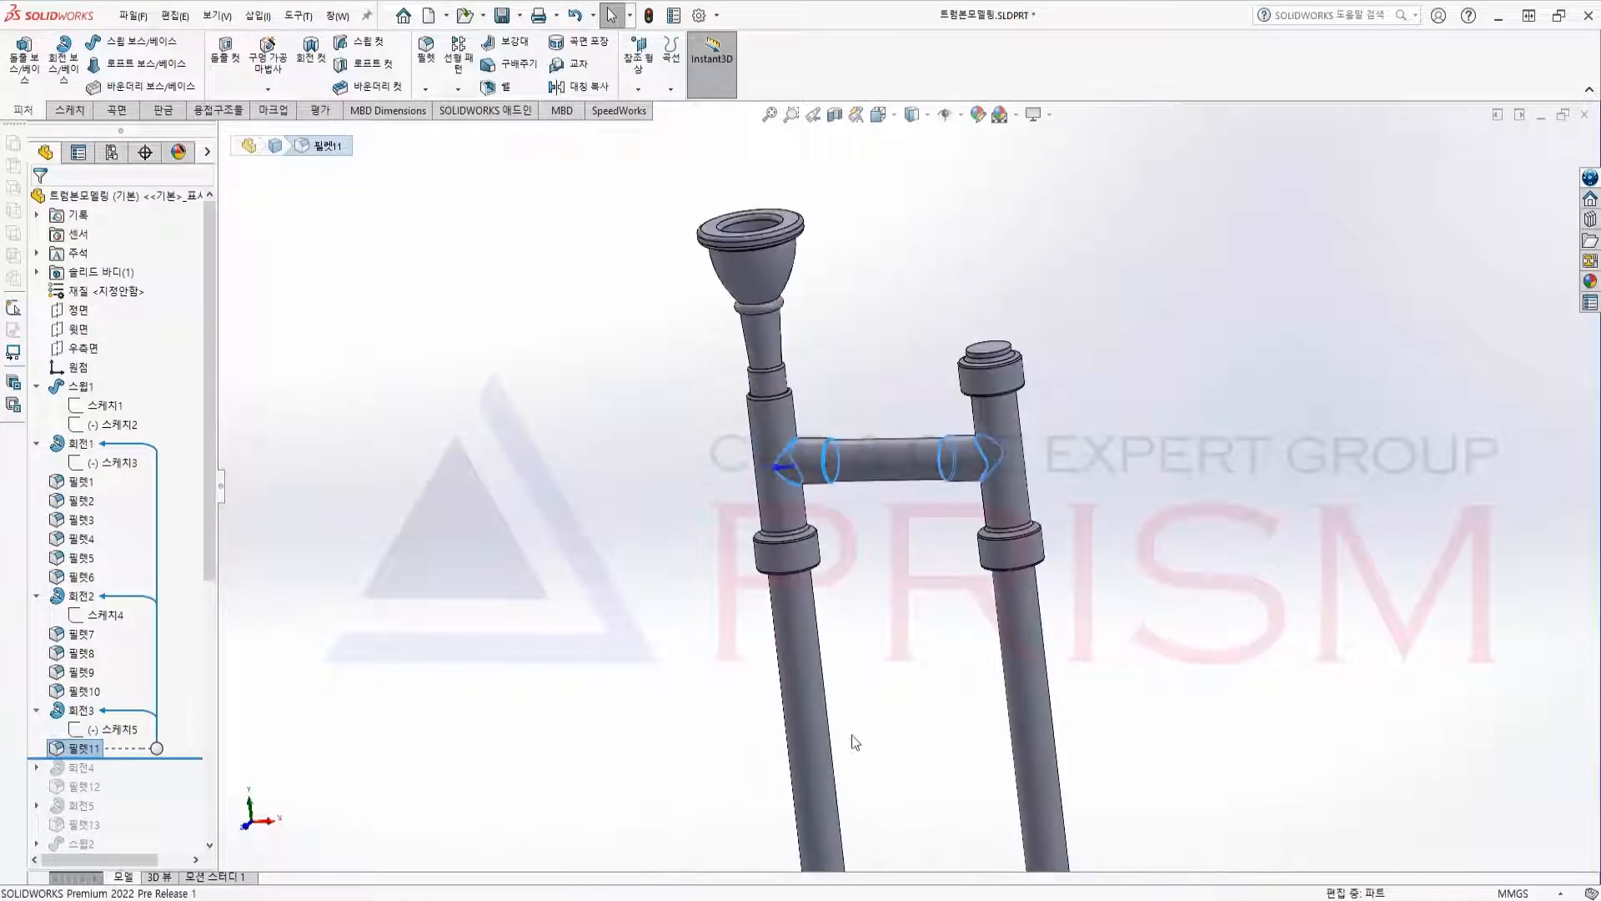
{"action": "middle_click_drag", "start_coordinate": [851, 737], "coordinate": [908, 683]}
Roll the history forward past 회전4, the lower cross brace, and select its sketch 스케치6.
{"action": "scroll", "coordinate": [98, 740], "scroll_direction": "down", "scroll_amount": 4}
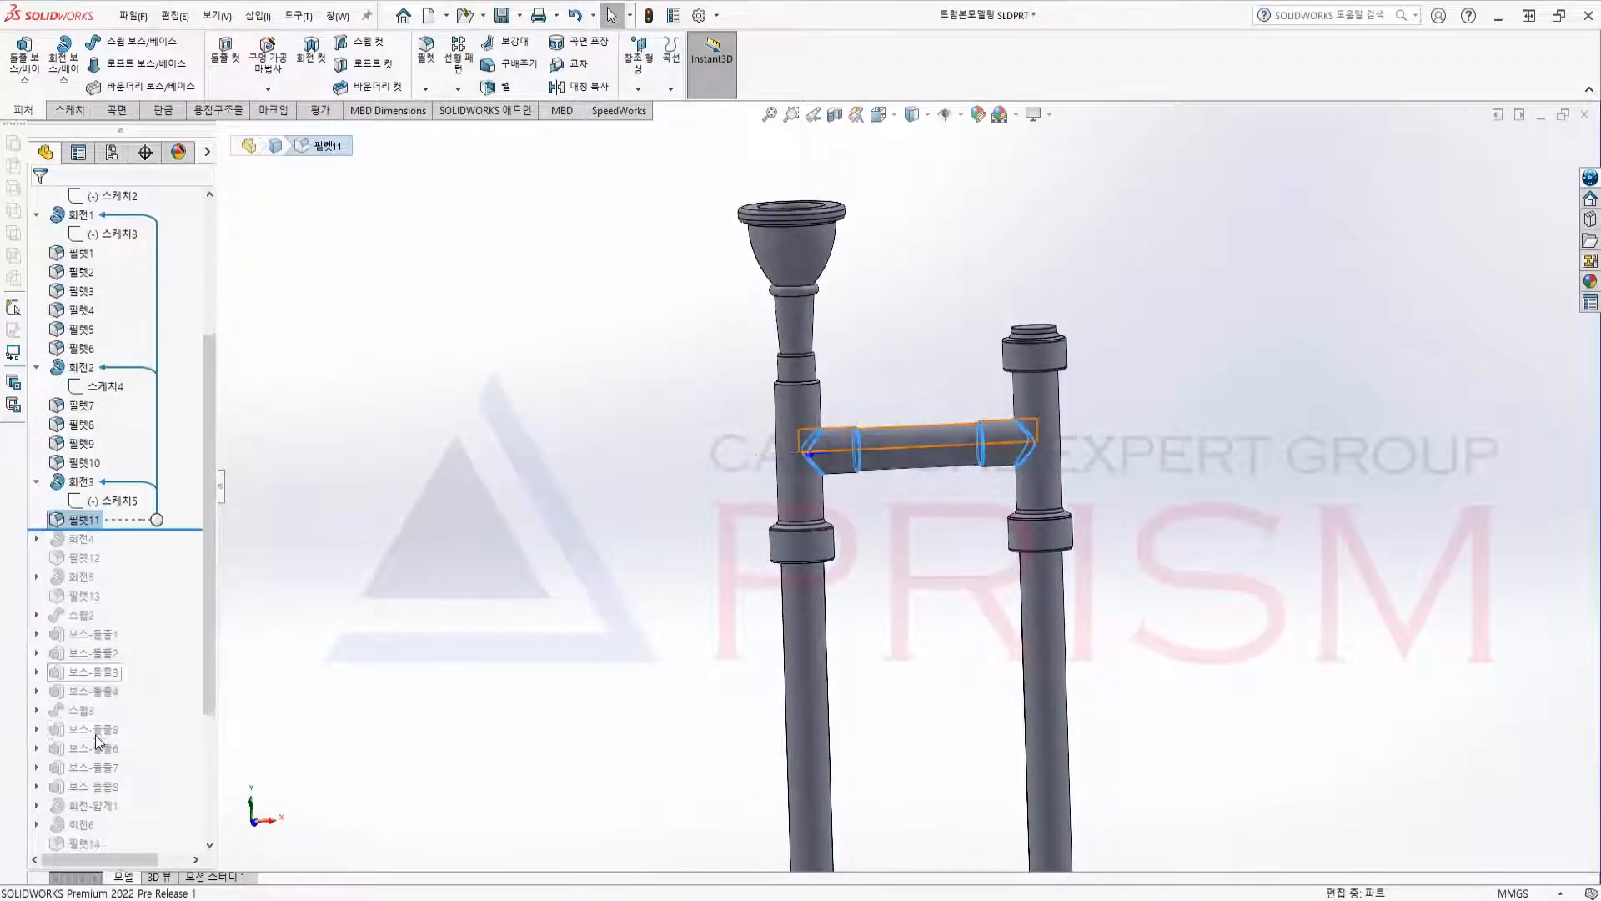
{"action": "left_click_drag", "start_coordinate": [89, 529], "coordinate": [84, 548]}
{"action": "left_click", "coordinate": [46, 540]}
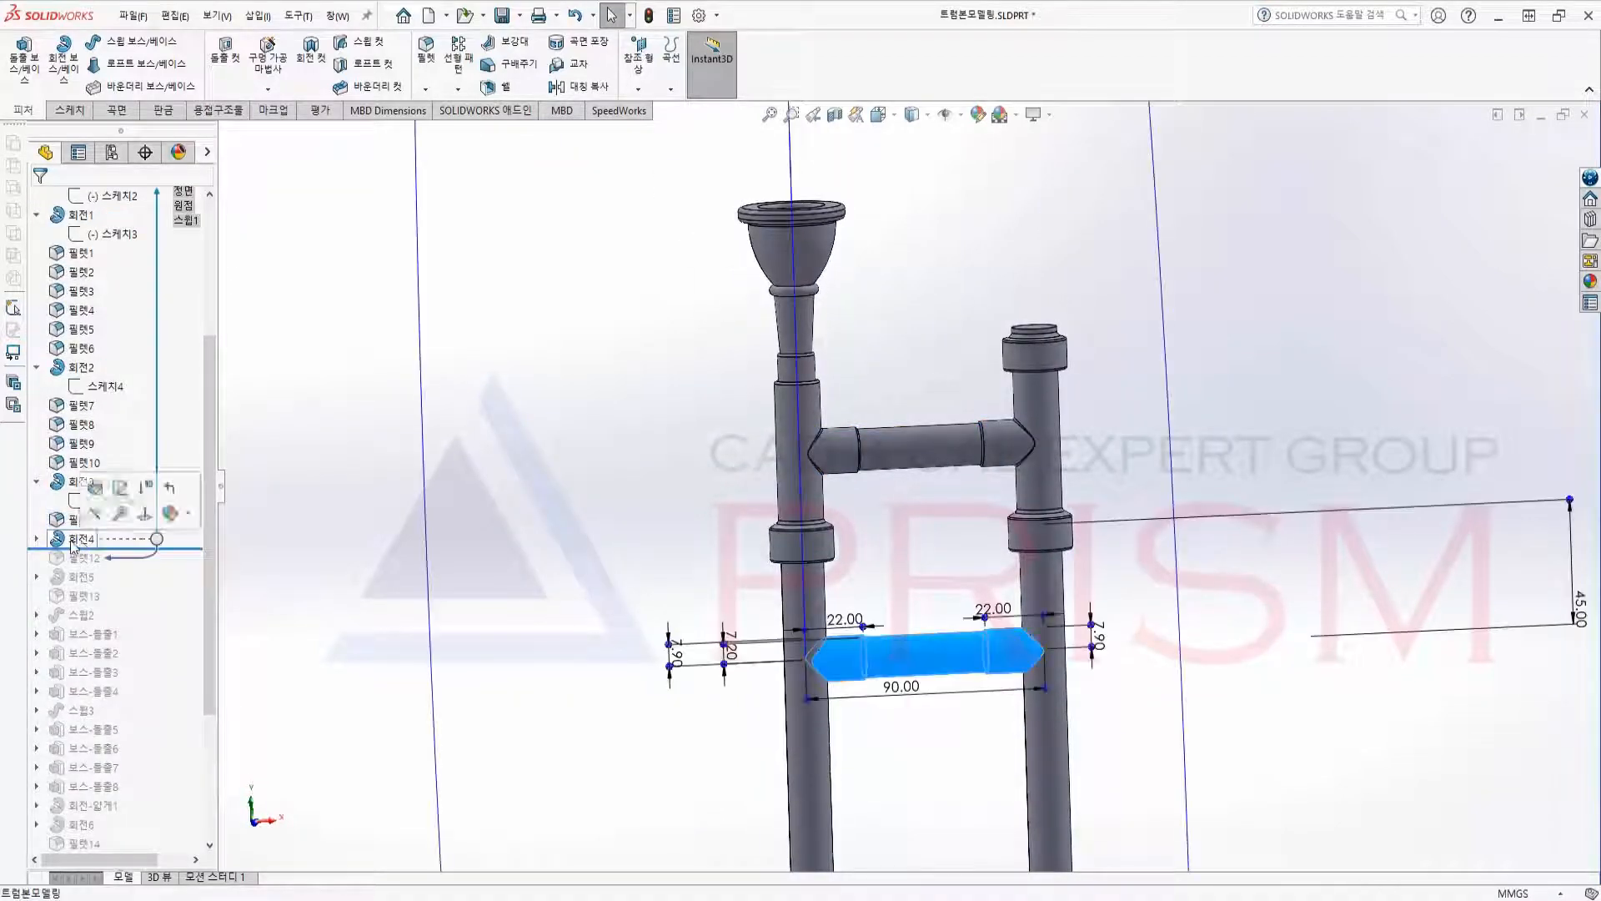
{"action": "left_click", "coordinate": [36, 538]}
{"action": "left_click", "coordinate": [105, 557]}
Examine the lower cross brace's sketch dimensions and the revolved body made from them.
{"action": "scroll", "coordinate": [909, 491], "scroll_direction": "up", "scroll_amount": 6}
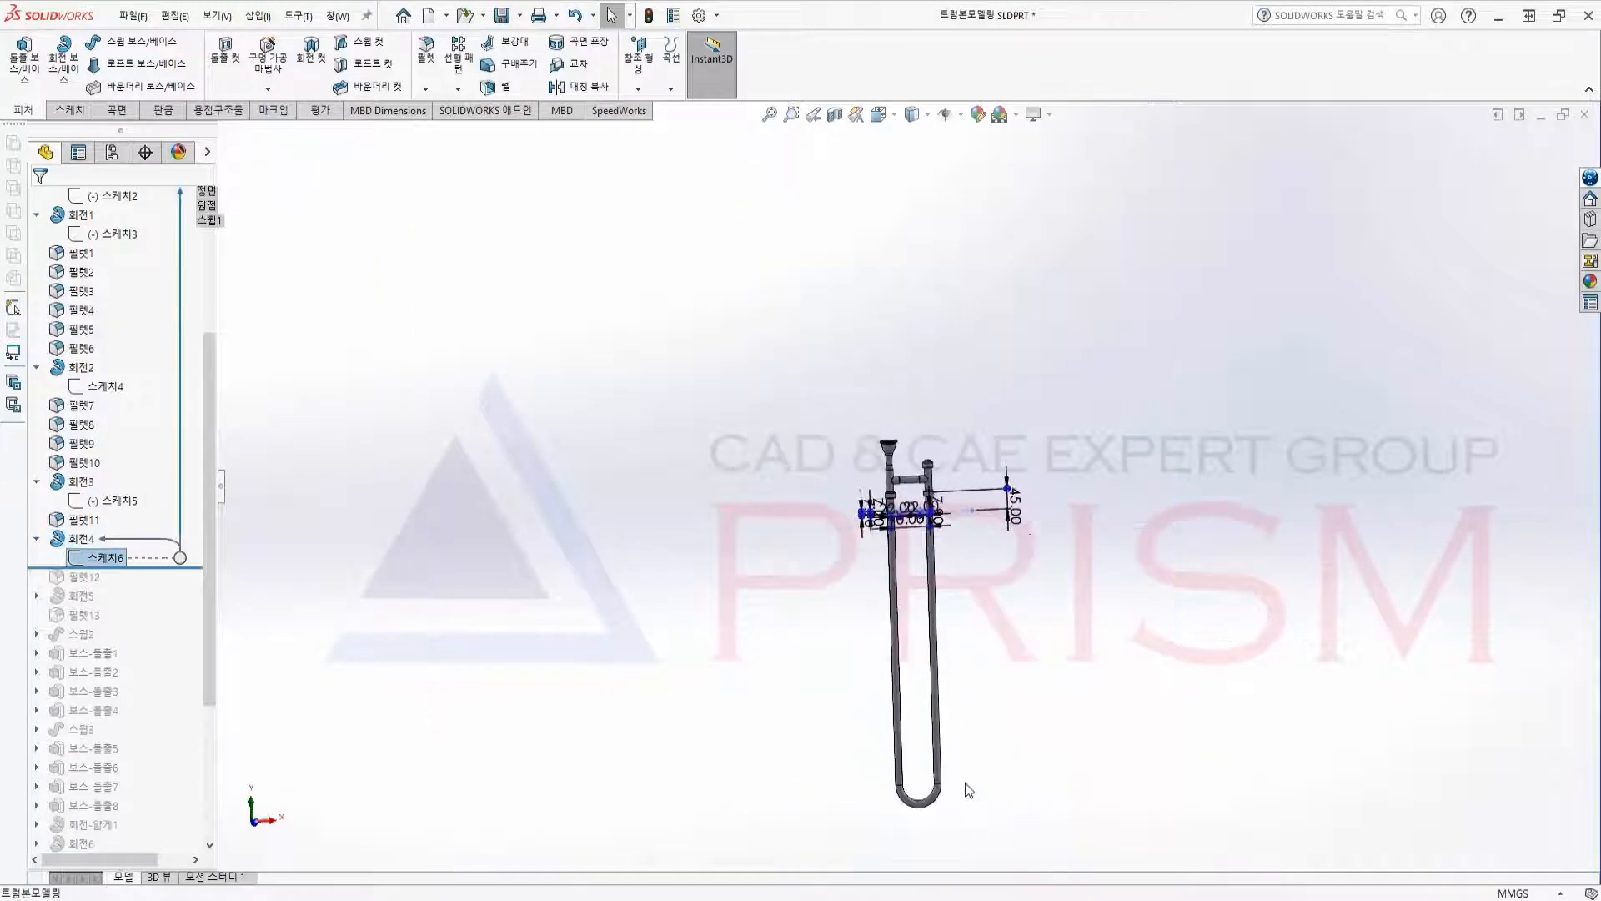
{"action": "scroll", "coordinate": [919, 538], "scroll_direction": "down", "scroll_amount": 8}
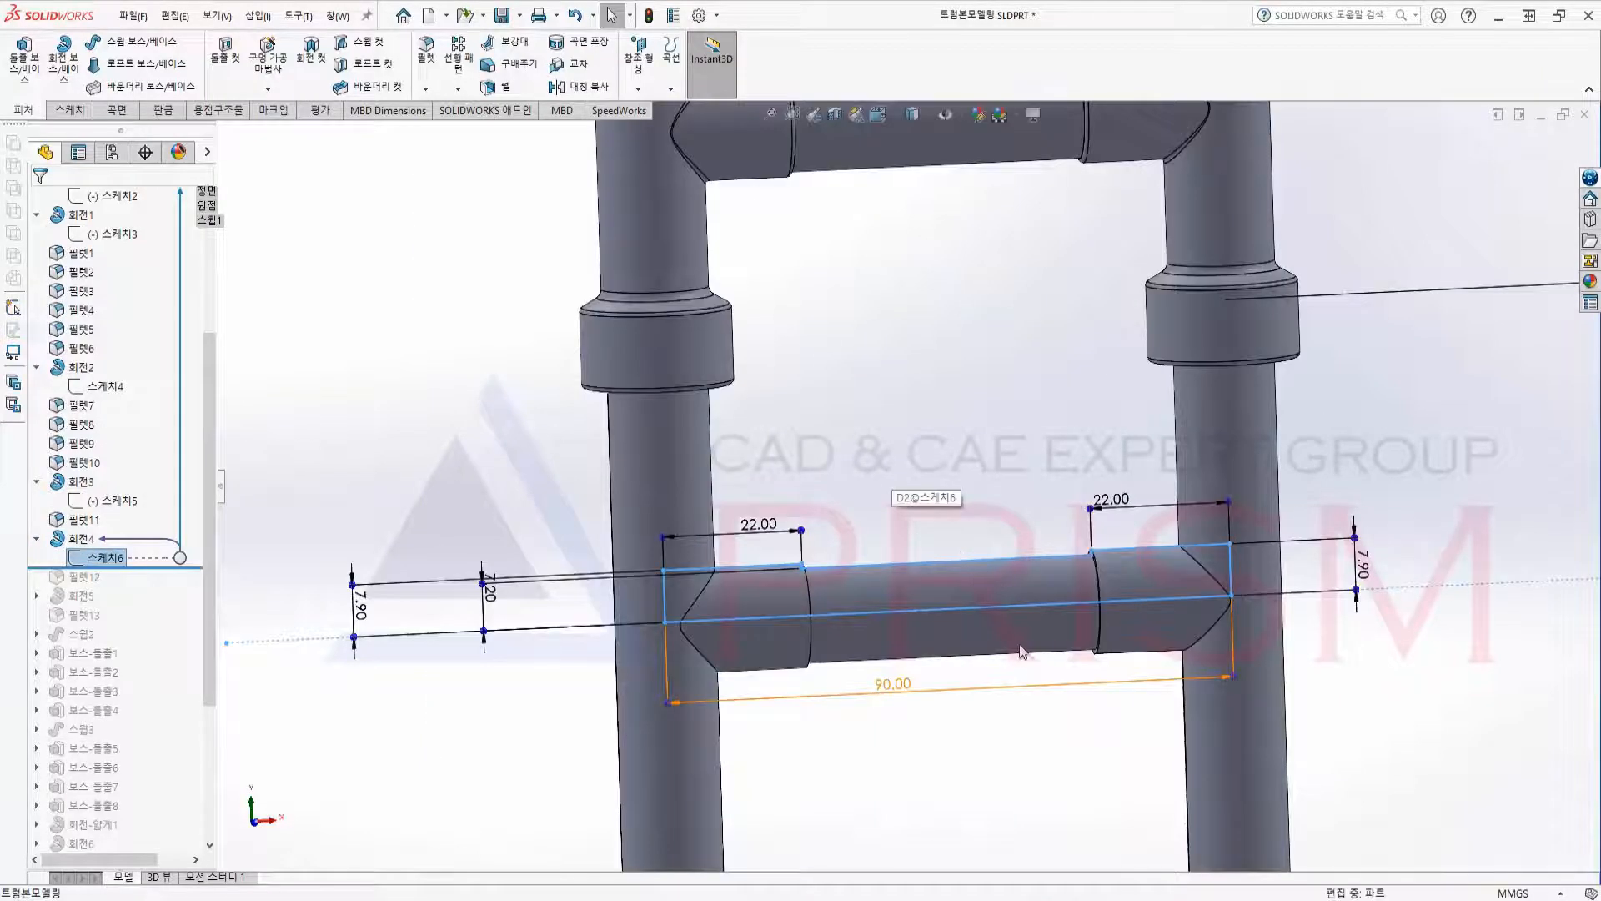
{"action": "mouse_move", "coordinate": [936, 534]}
{"action": "middle_mouse_down"}
{"action": "mouse_move", "coordinate": [1070, 740]}
{"action": "mouse_move", "coordinate": [958, 633]}
{"action": "middle_mouse_up"}
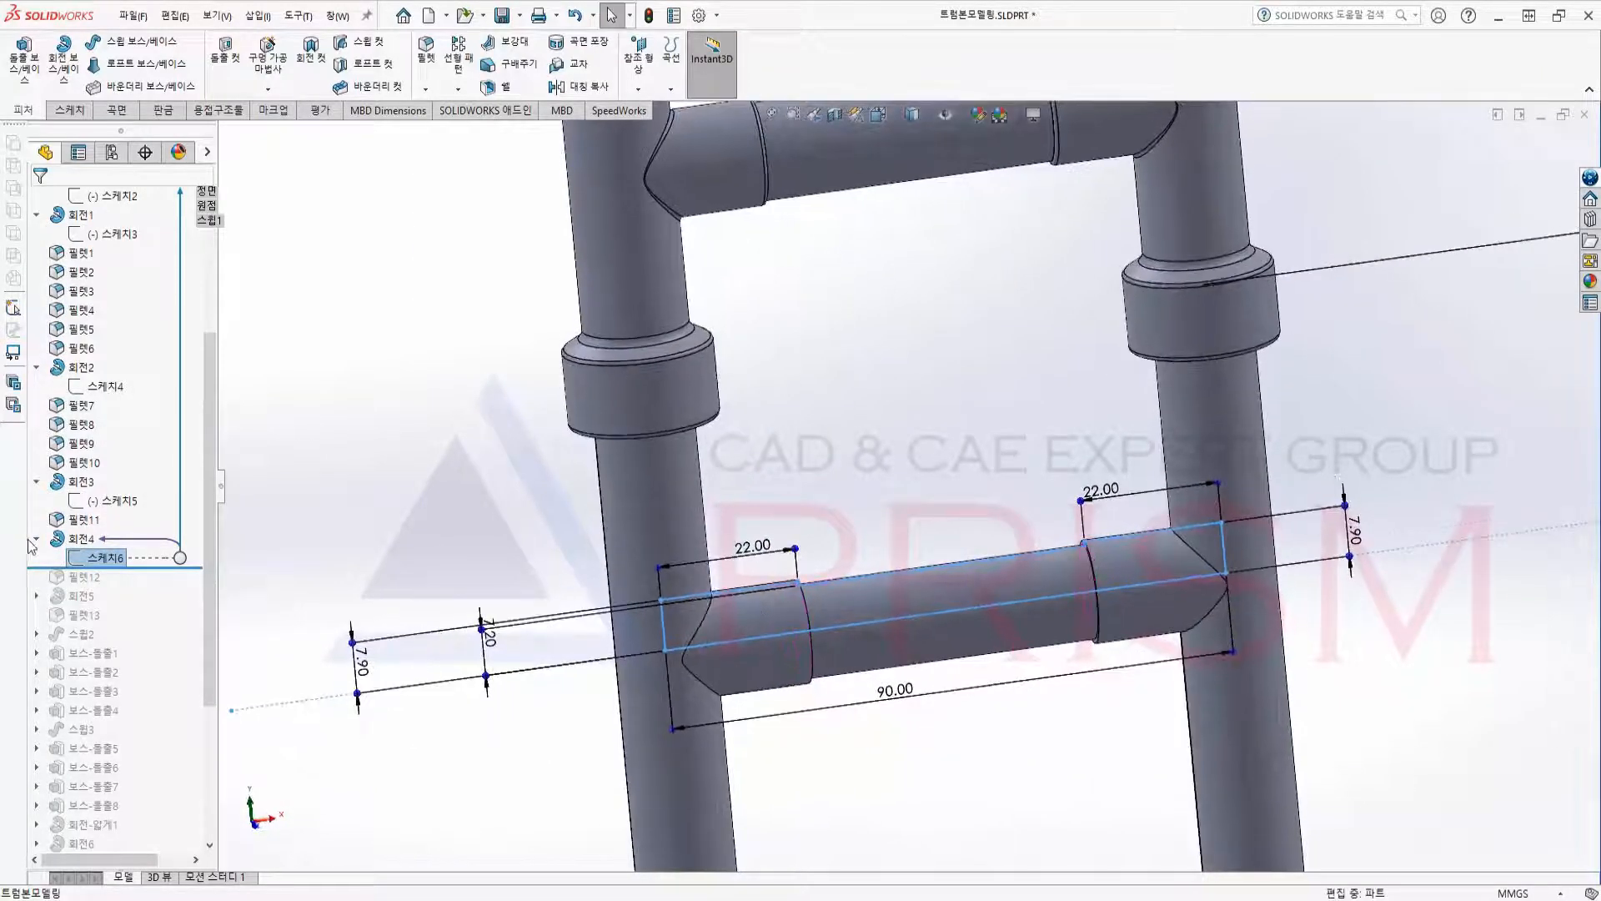
{"action": "left_click", "coordinate": [71, 540]}
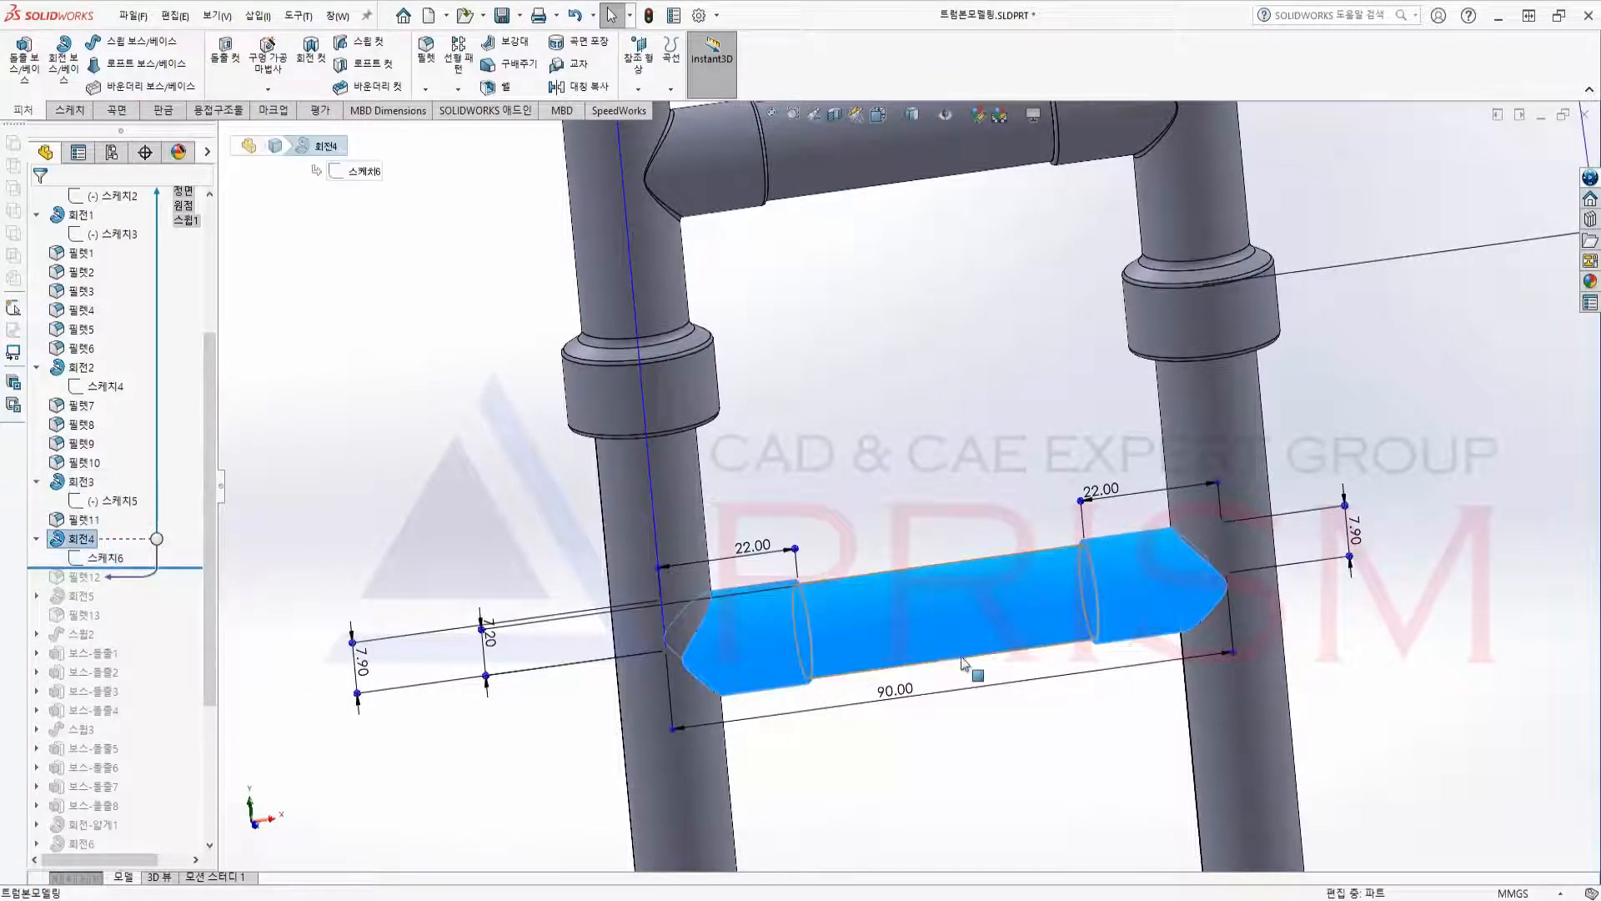
{"action": "scroll", "coordinate": [949, 688], "scroll_direction": "up", "scroll_amount": 5}
{"action": "left_click", "coordinate": [1123, 569]}
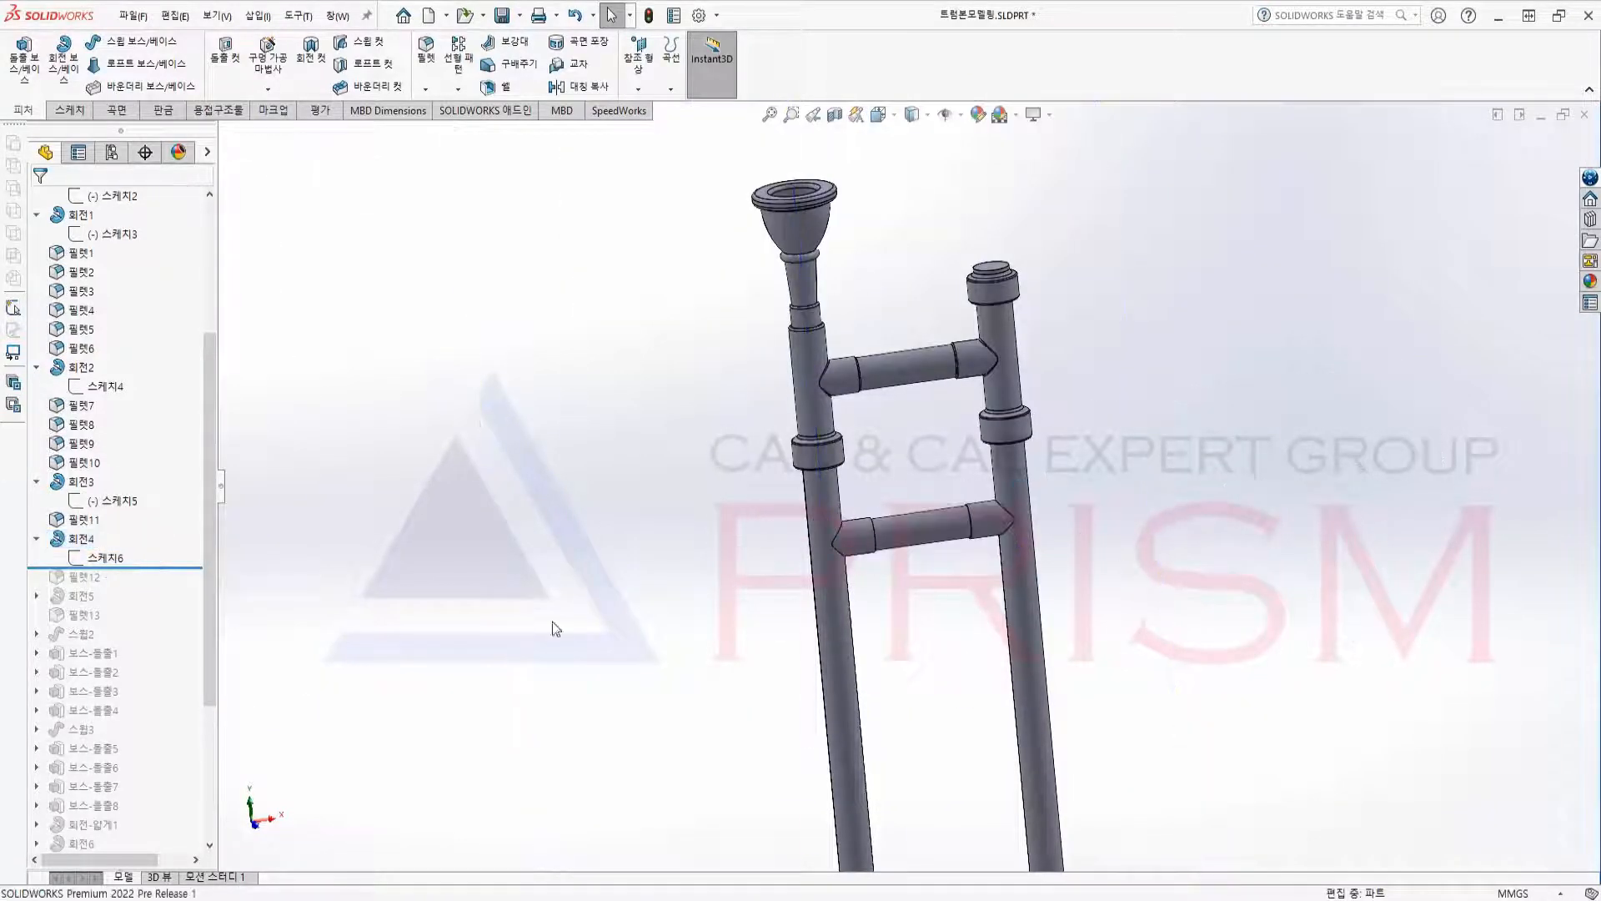
Roll the history forward past 필렛12 and inspect the fillet's edges on the lower cross brace.
{"action": "left_click_drag", "start_coordinate": [155, 567], "coordinate": [154, 586]}
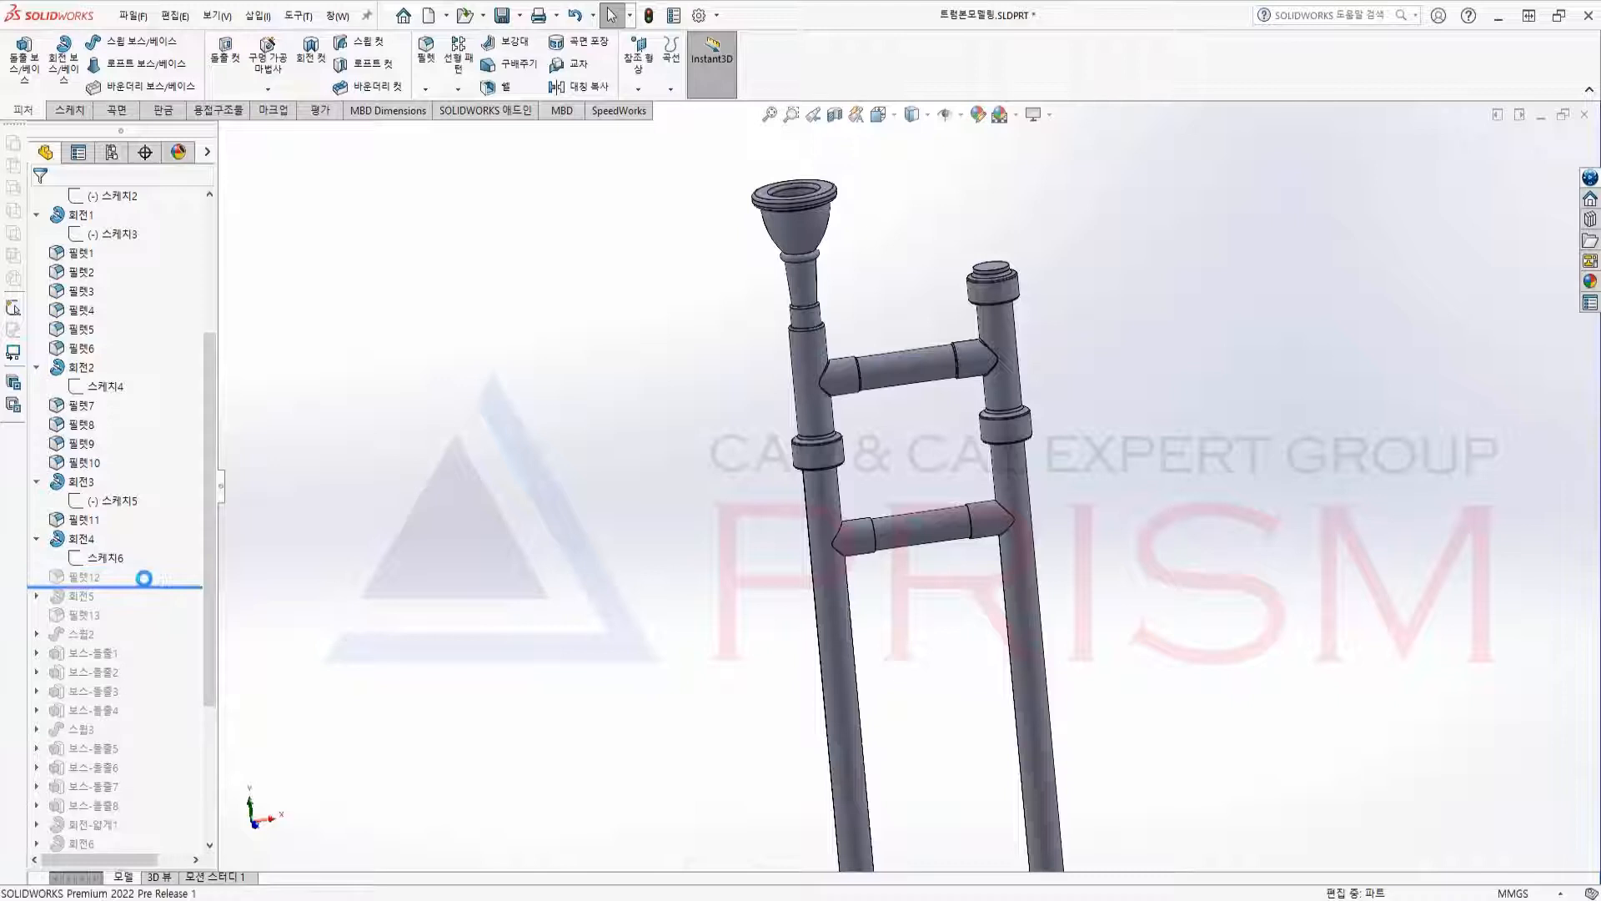
{"action": "left_click", "coordinate": [83, 576]}
{"action": "scroll", "coordinate": [947, 554], "scroll_direction": "down", "scroll_amount": 2}
{"action": "scroll", "coordinate": [947, 553], "scroll_direction": "down", "scroll_amount": 5}
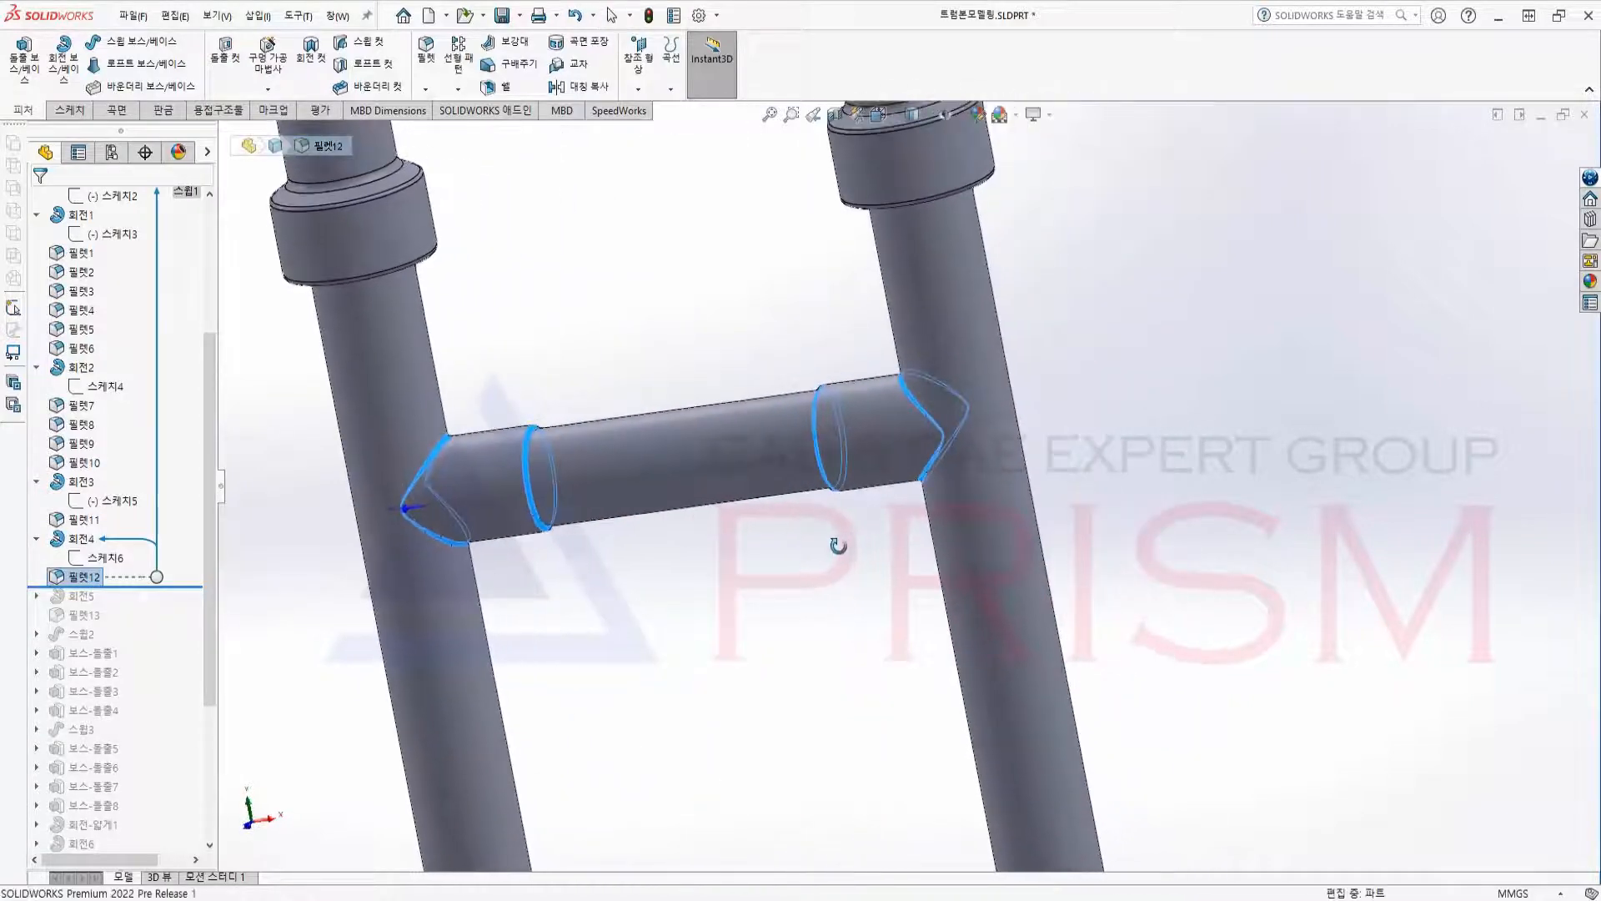
{"action": "scroll", "coordinate": [625, 534], "scroll_direction": "up", "scroll_amount": 5}
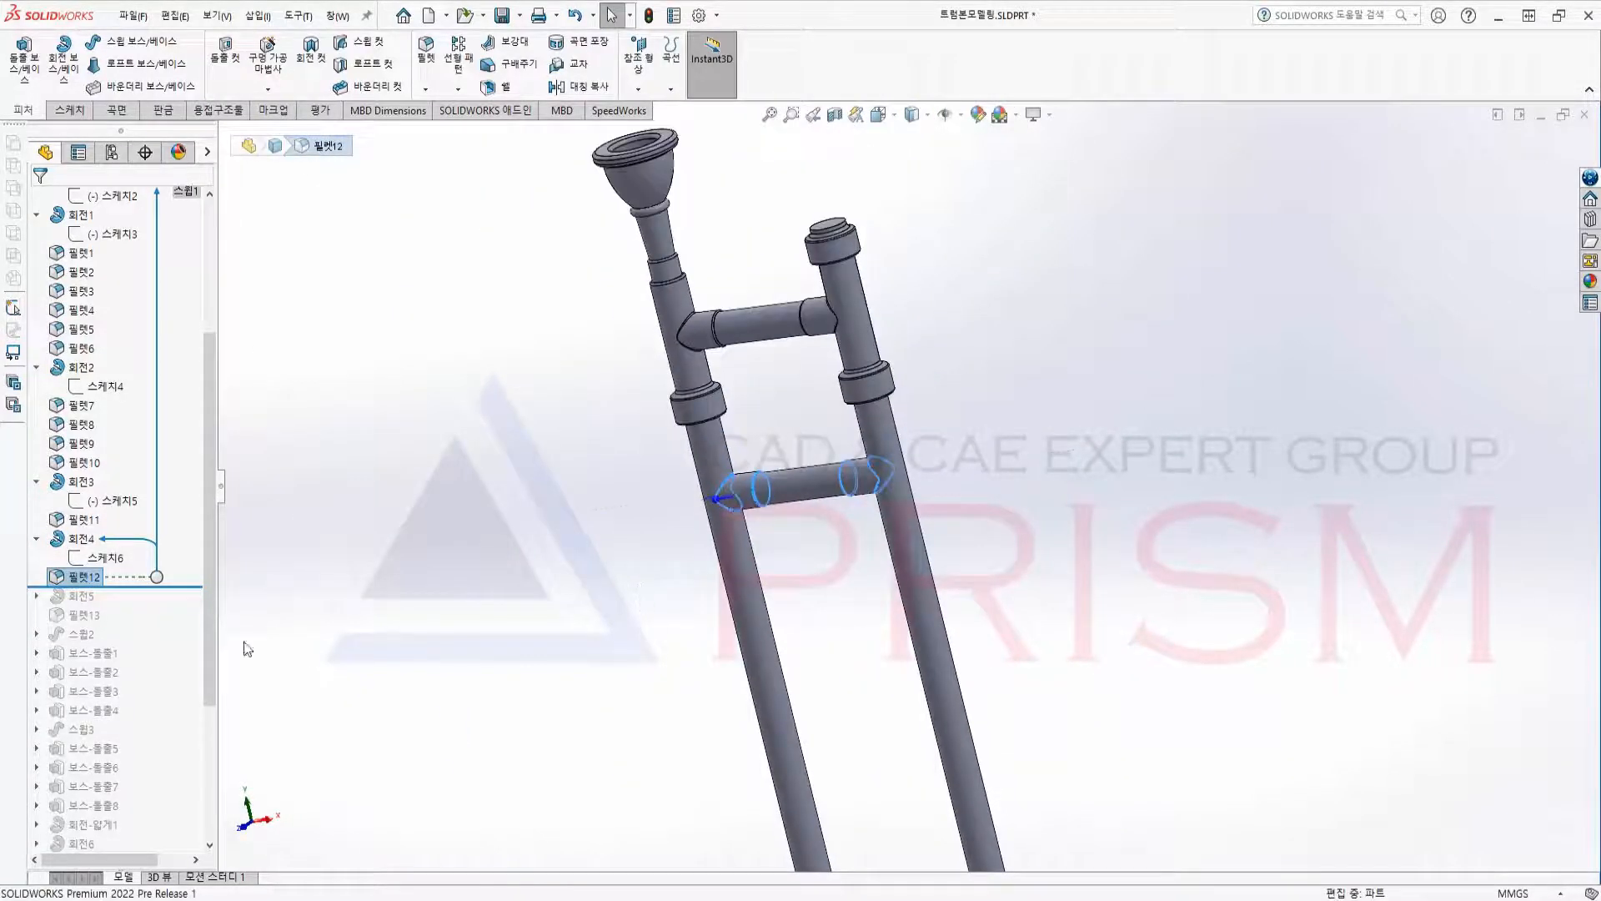
Roll the history forward past 회전5 and inspect the ball-ended revolve beneath the slide's U-bend.
{"action": "left_click_drag", "start_coordinate": [119, 583], "coordinate": [119, 604]}
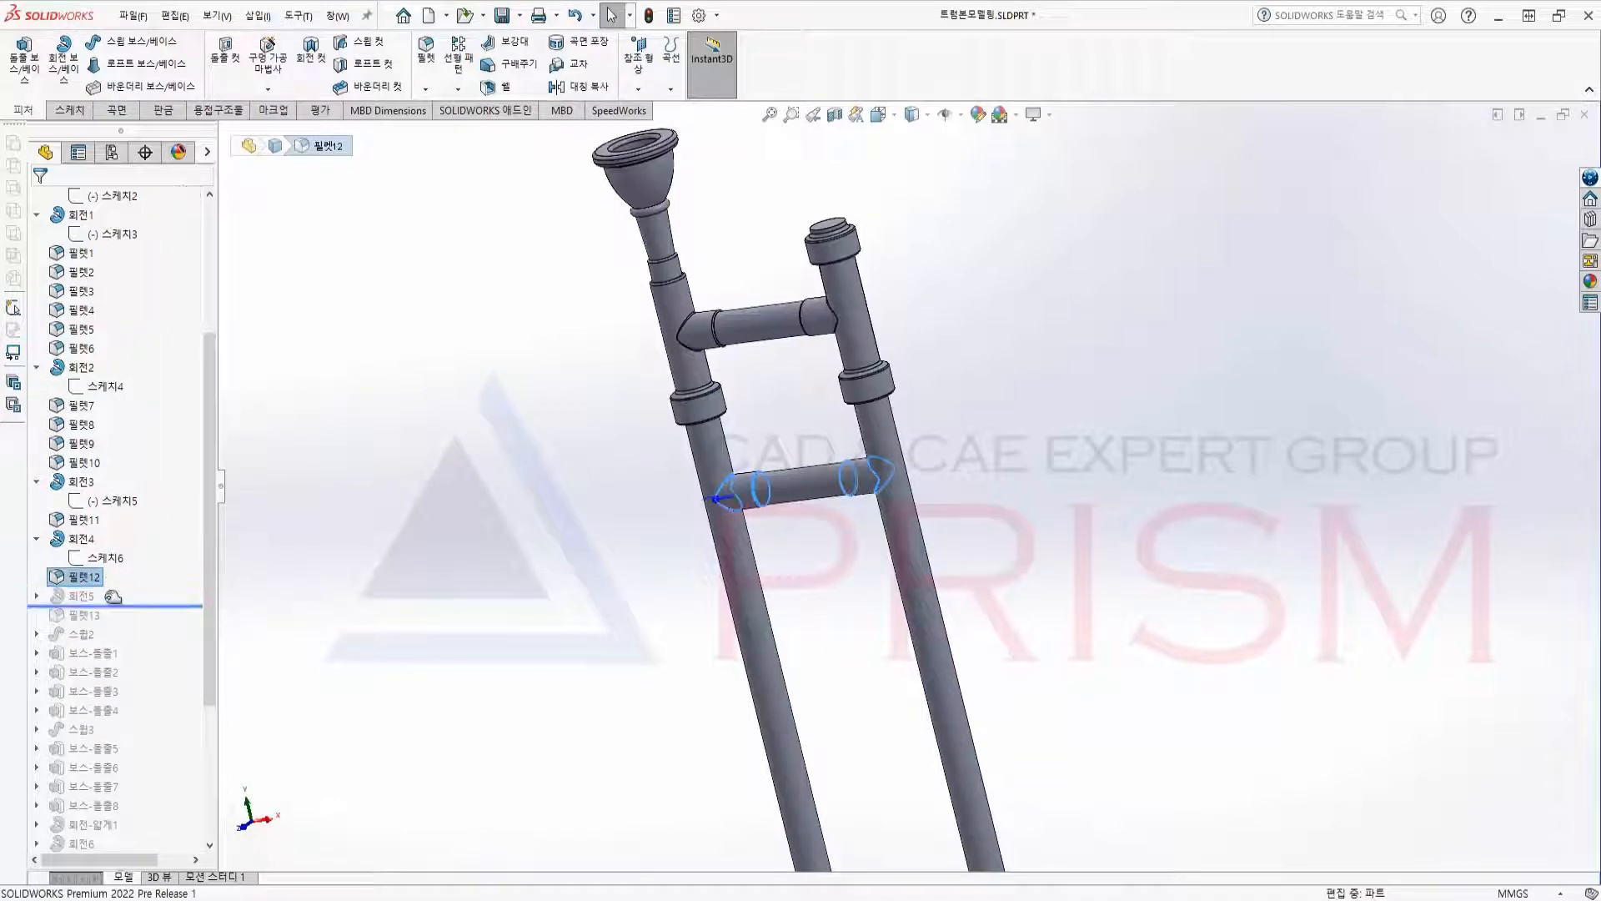
{"action": "left_click", "coordinate": [81, 595]}
{"action": "scroll", "coordinate": [1008, 790], "scroll_direction": "up", "scroll_amount": 8}
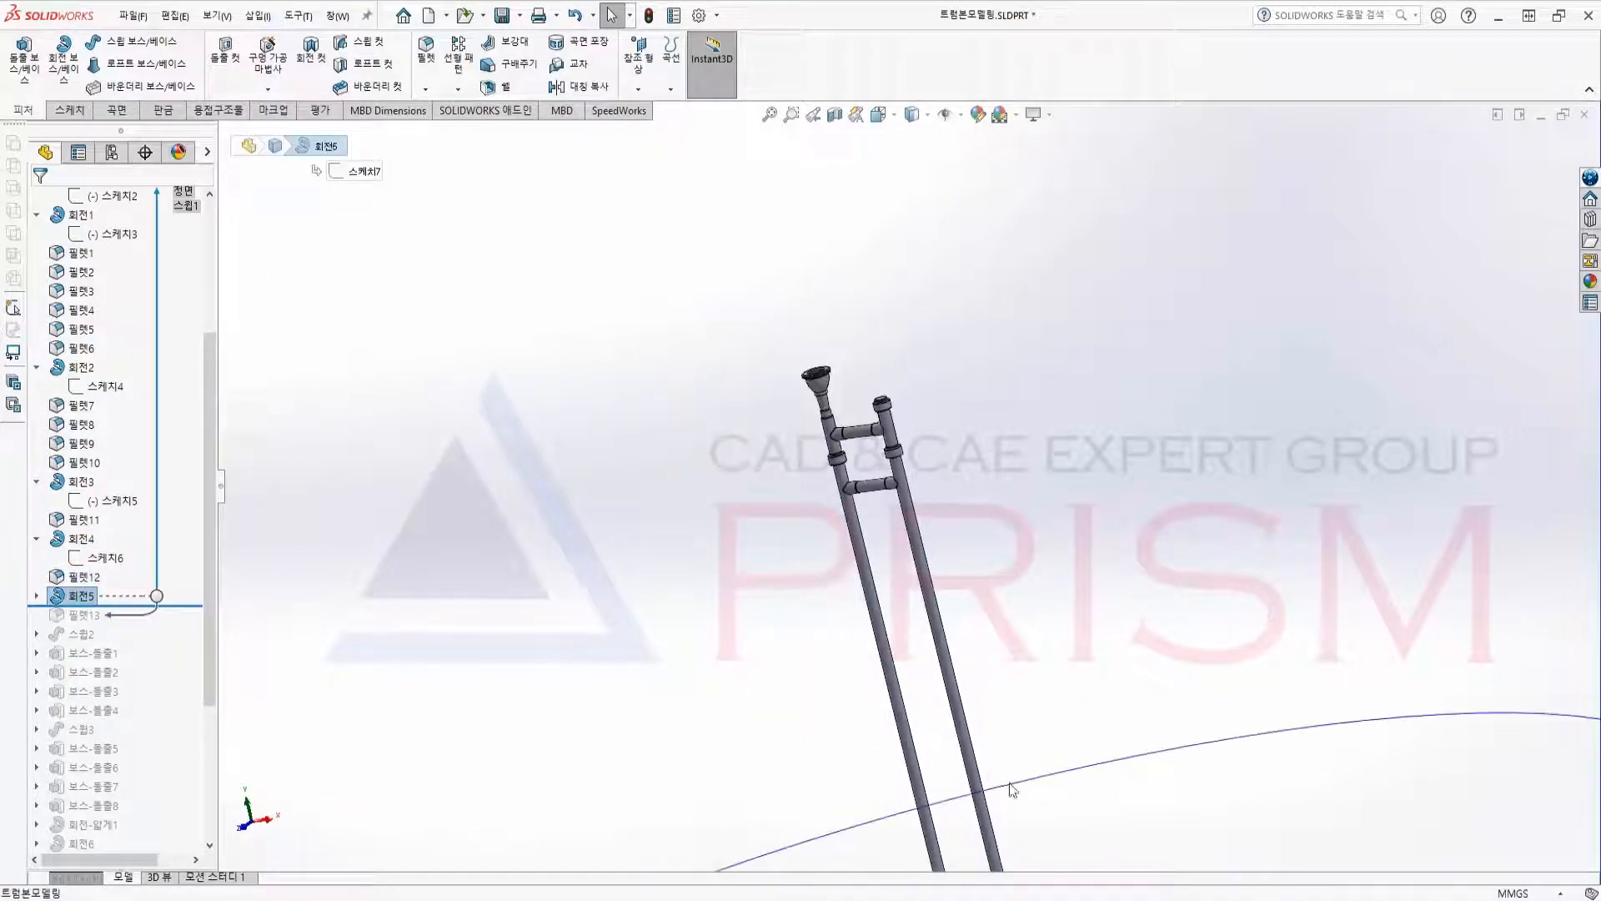
{"action": "scroll", "coordinate": [959, 742], "scroll_direction": "down", "scroll_amount": 11}
{"action": "scroll", "coordinate": [787, 546], "scroll_direction": "down", "scroll_amount": 5}
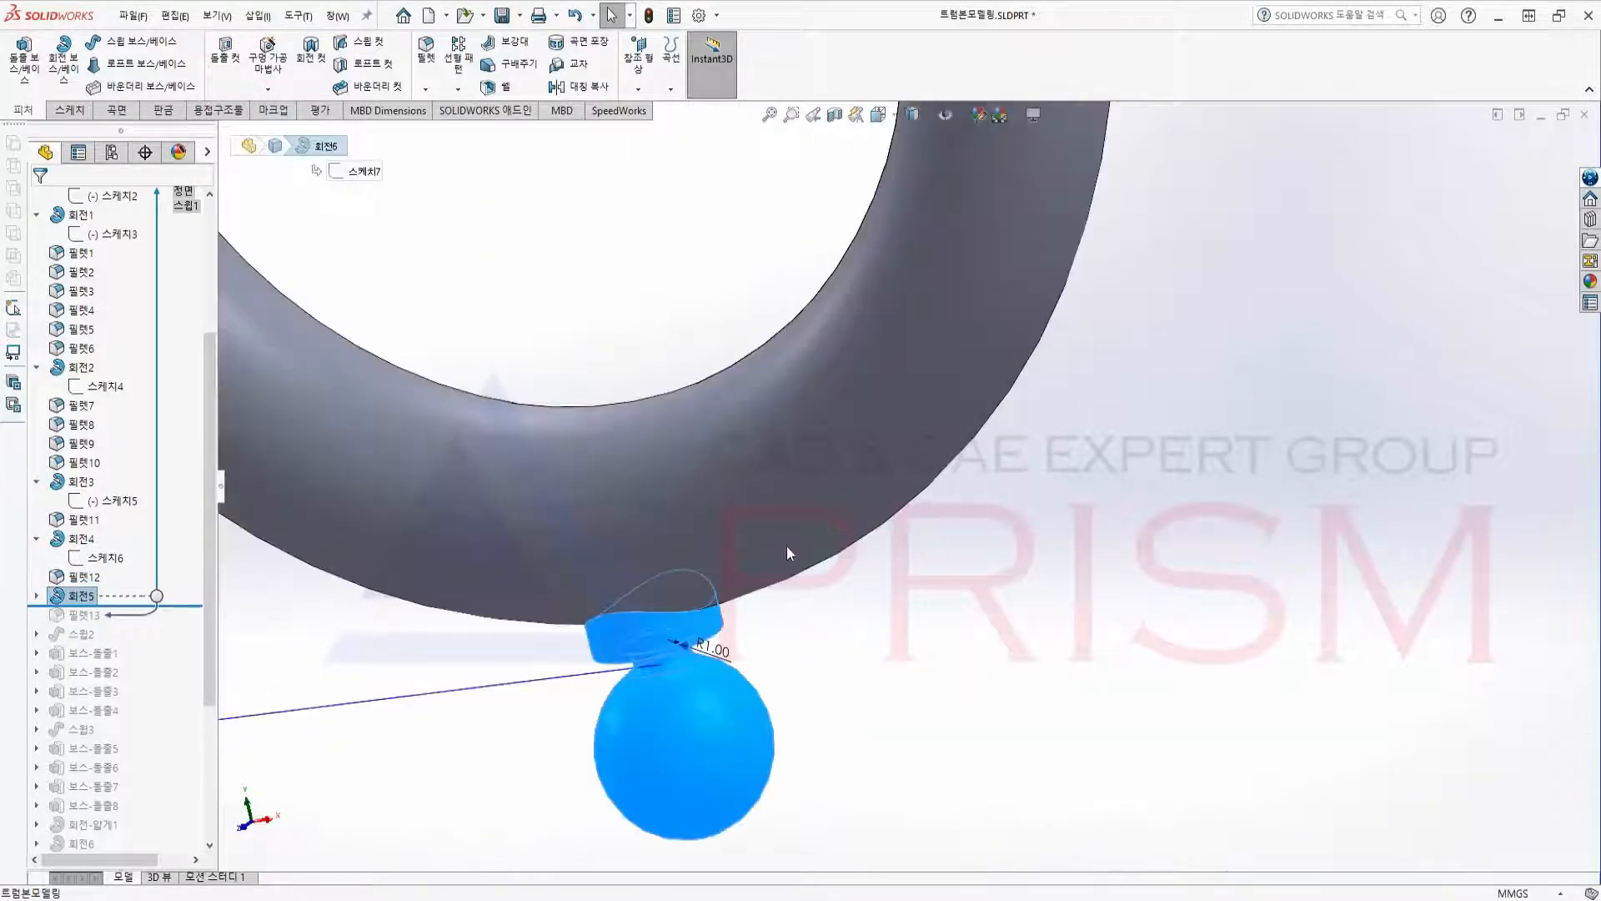
Select 스케치7 under 회전5 and examine the ball end's profile and radius dimension against the U-bend.
{"action": "left_click", "coordinate": [36, 595]}
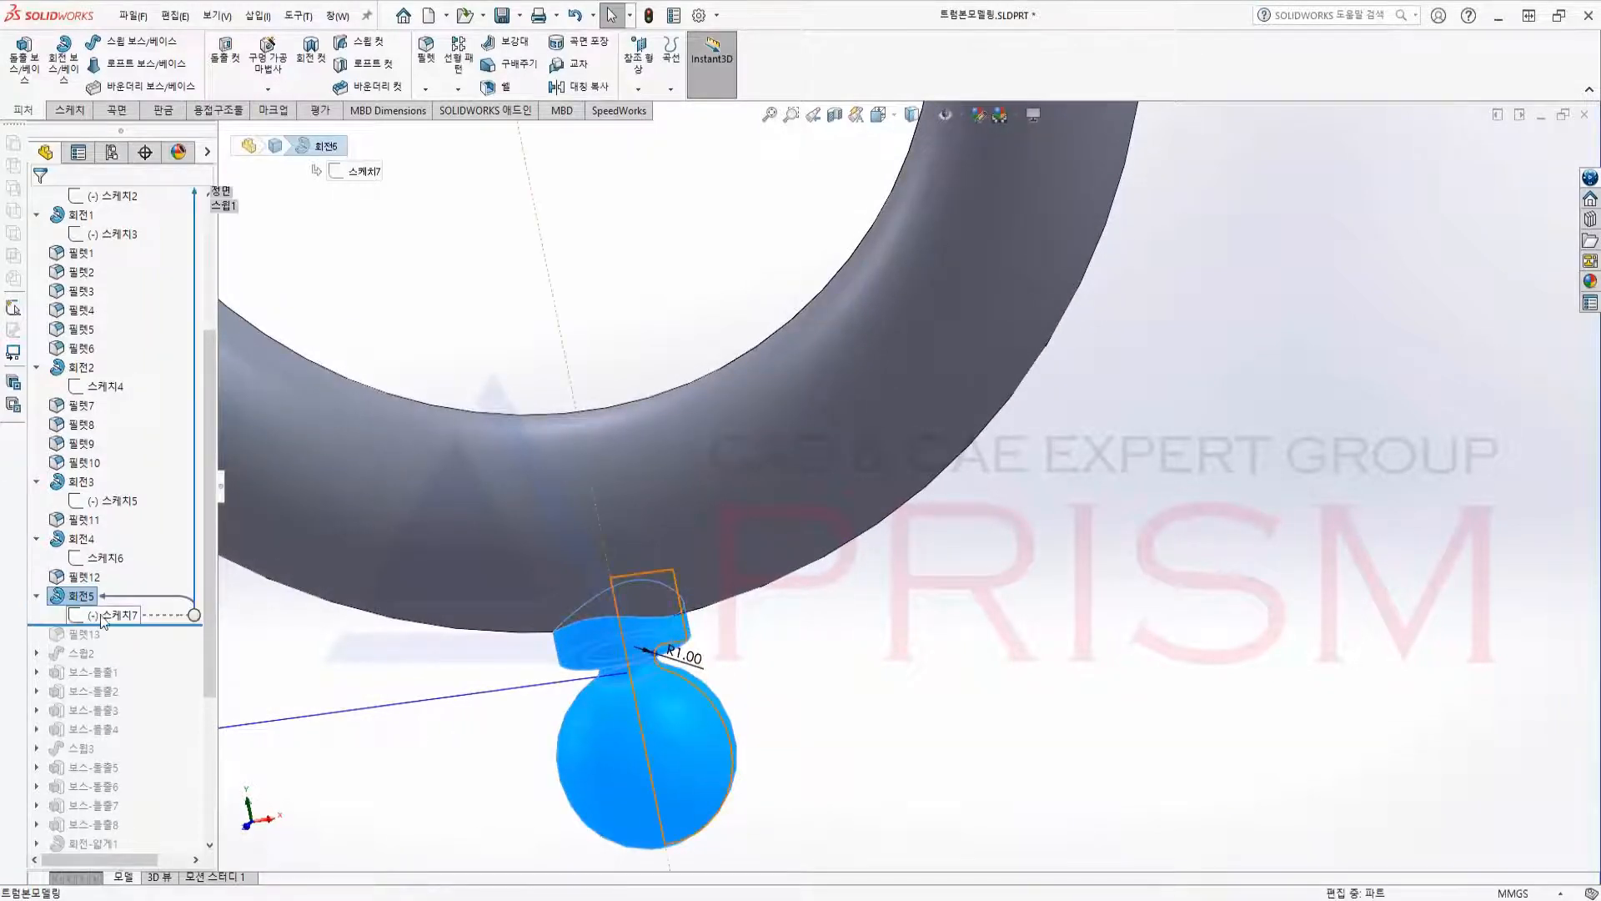
{"action": "left_click", "coordinate": [108, 615]}
{"action": "scroll", "coordinate": [593, 633], "scroll_direction": "up", "scroll_amount": 3}
{"action": "scroll", "coordinate": [791, 627], "scroll_direction": "down", "scroll_amount": 5}
{"action": "middle_click_drag", "start_coordinate": [792, 627], "coordinate": [843, 580]}
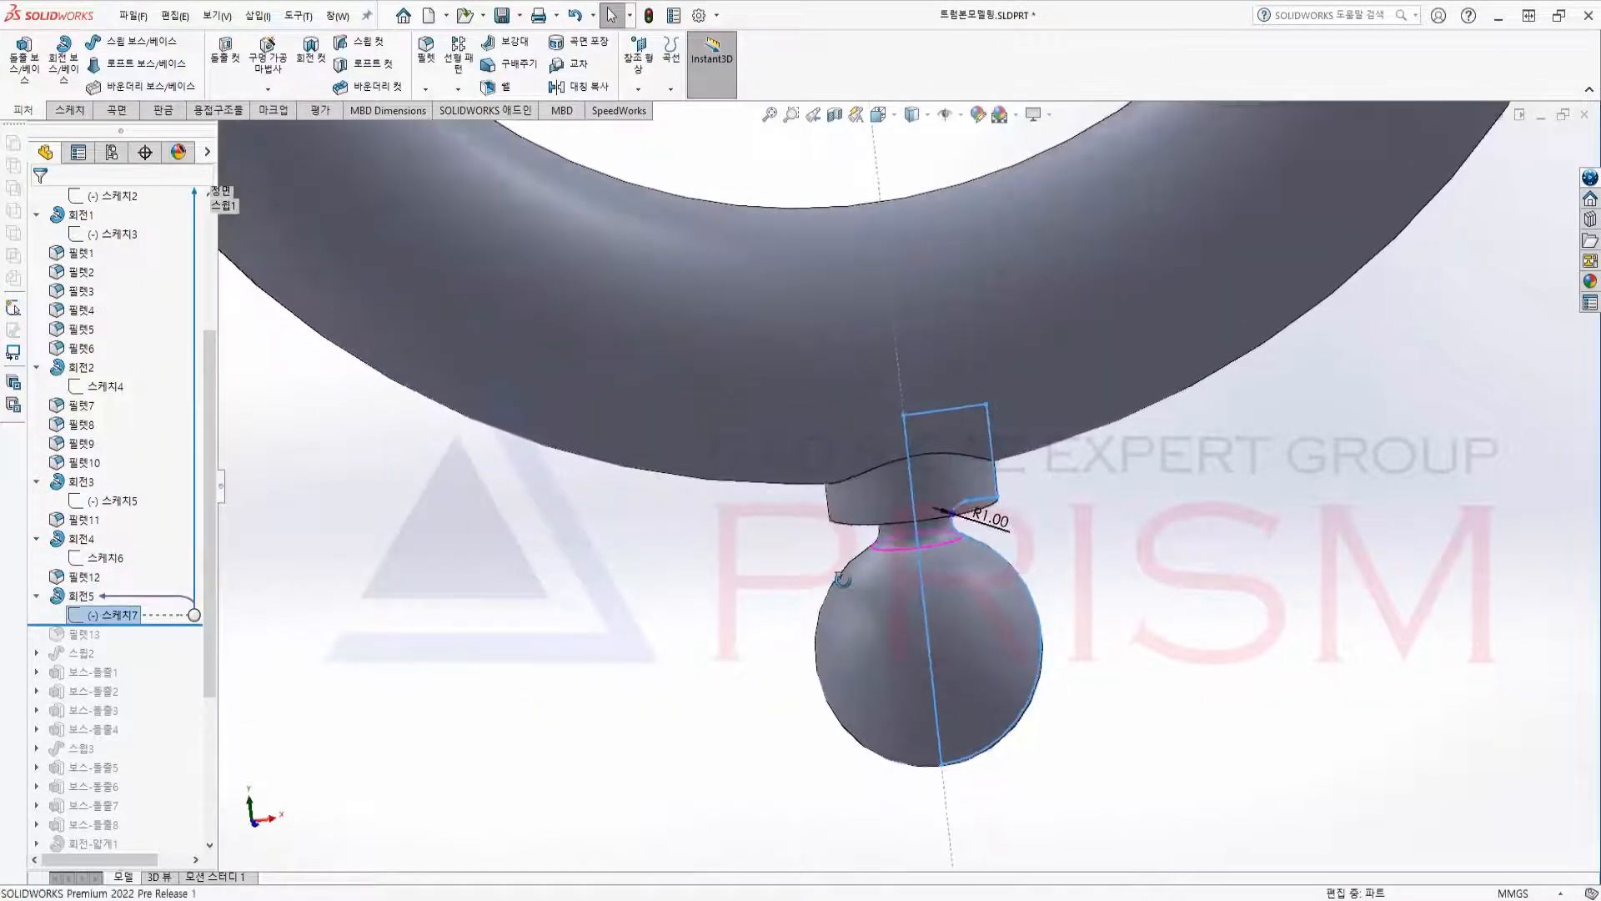
{"action": "scroll", "coordinate": [836, 398], "scroll_direction": "up", "scroll_amount": 5}
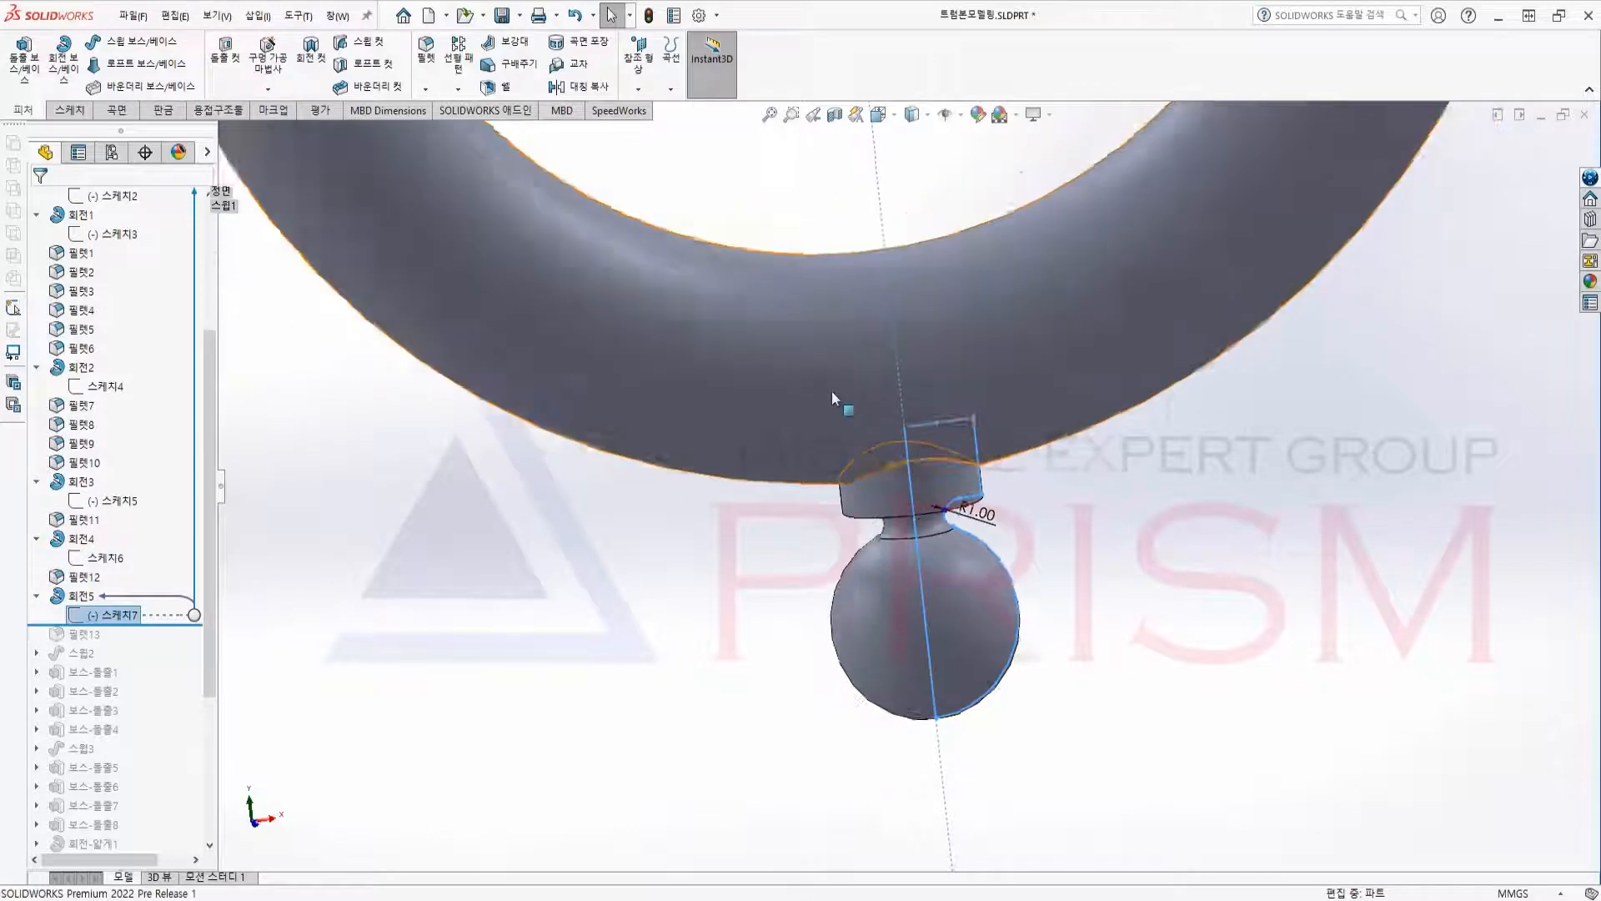
{"action": "scroll", "coordinate": [836, 401], "scroll_direction": "down", "scroll_amount": 4}
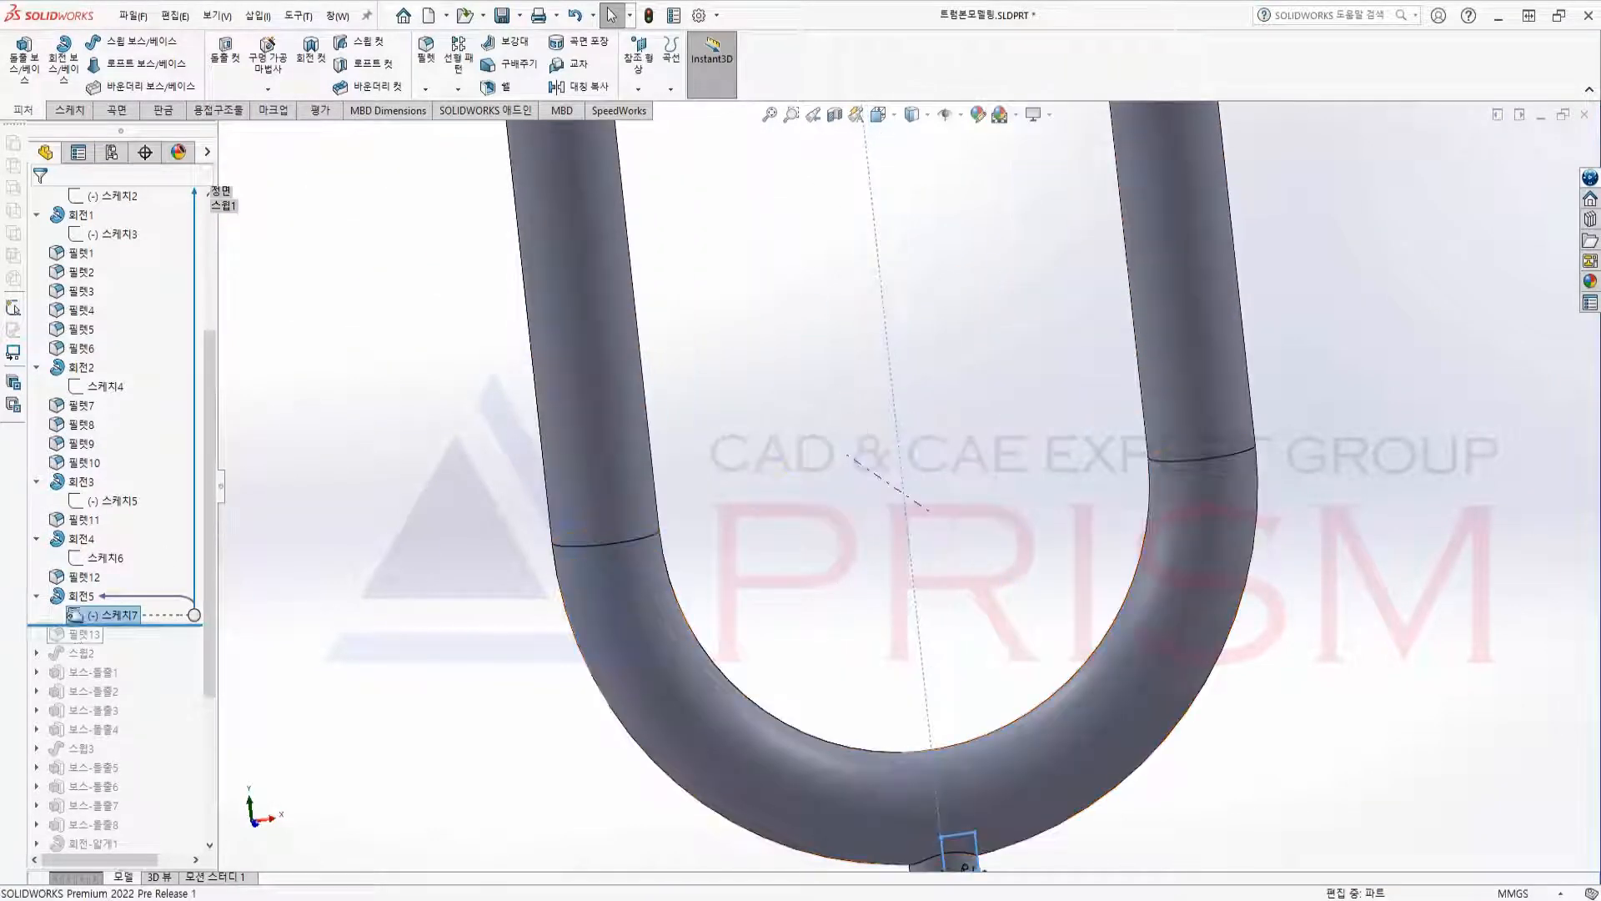
Select 회전5 again to review the ball end within the whole slide, then clear the selection.
{"action": "left_click", "coordinate": [80, 595]}
{"action": "scroll", "coordinate": [895, 537], "scroll_direction": "up", "scroll_amount": 8}
{"action": "scroll", "coordinate": [906, 255], "scroll_direction": "up", "scroll_amount": 4}
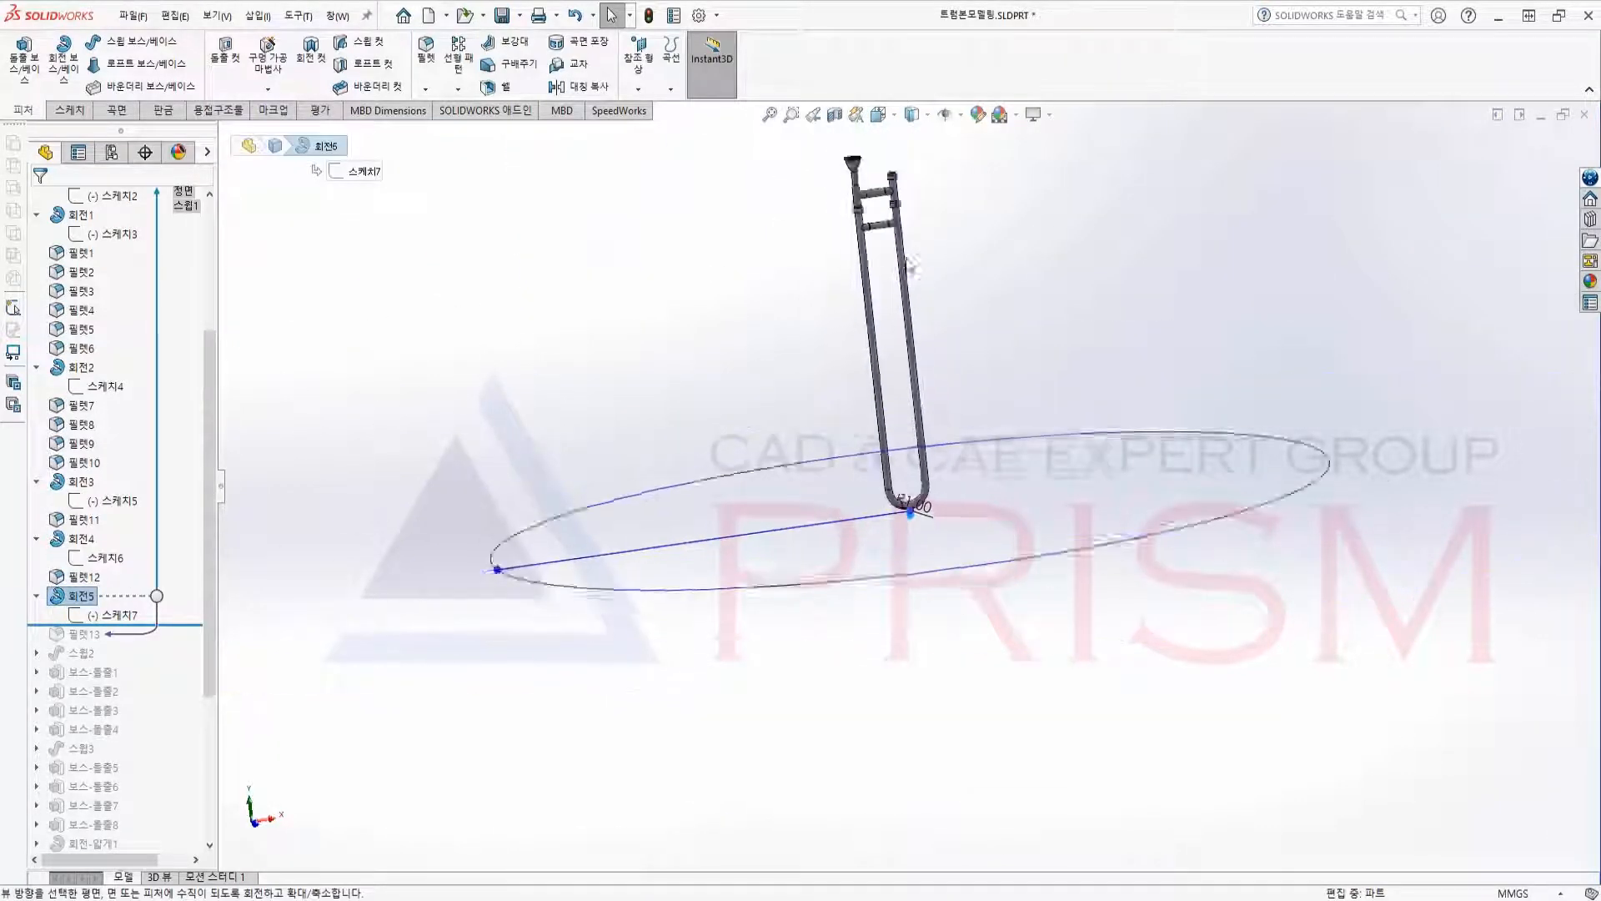
{"action": "scroll", "coordinate": [907, 260], "scroll_direction": "down", "scroll_amount": 3}
{"action": "left_click", "coordinate": [669, 538]}
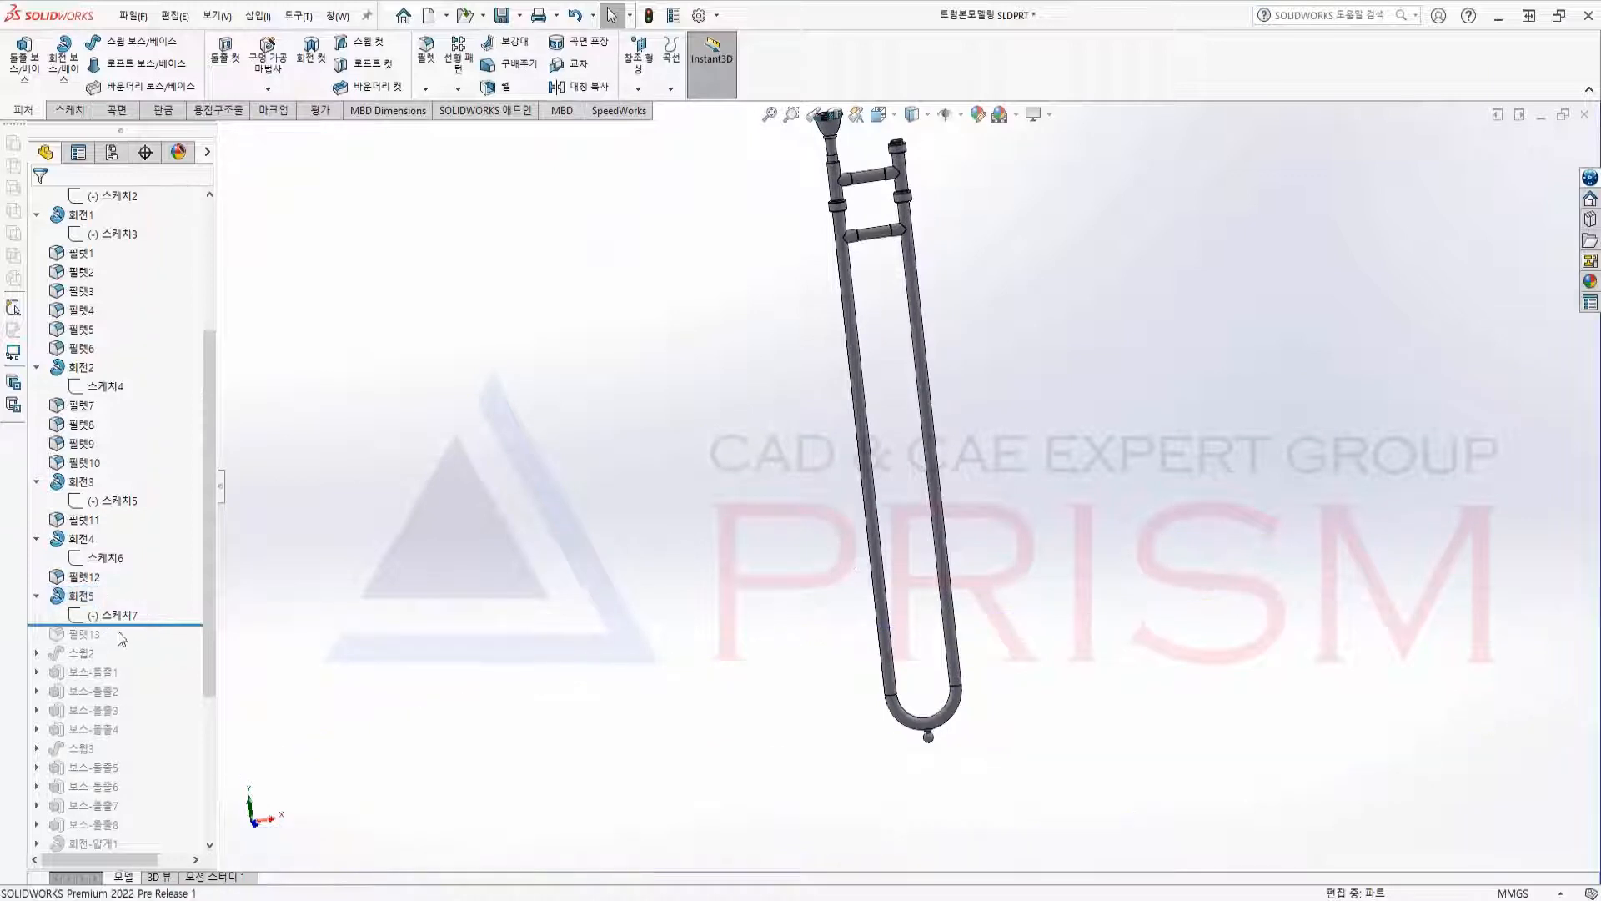
Roll the history forward past 필렛13 and inspect the fillet where the ball end meets the U-bend.
{"action": "left_click_drag", "start_coordinate": [125, 625], "coordinate": [111, 640]}
{"action": "left_click", "coordinate": [83, 634]}
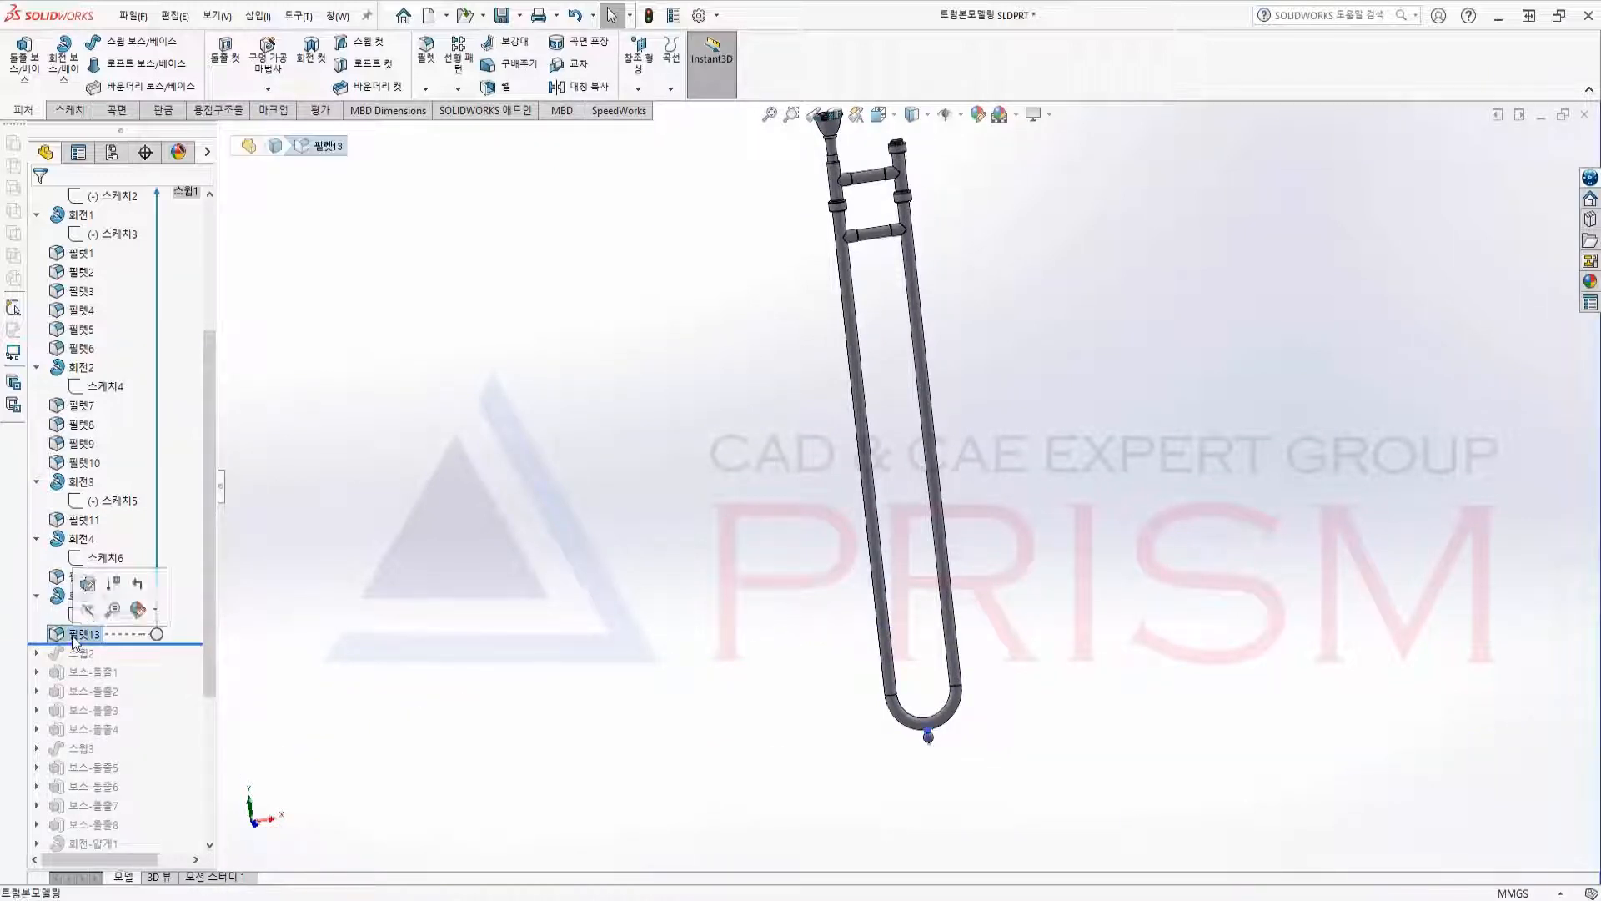
{"action": "scroll", "coordinate": [950, 722], "scroll_direction": "down", "scroll_amount": 8}
{"action": "scroll", "coordinate": [956, 622], "scroll_direction": "down", "scroll_amount": 3}
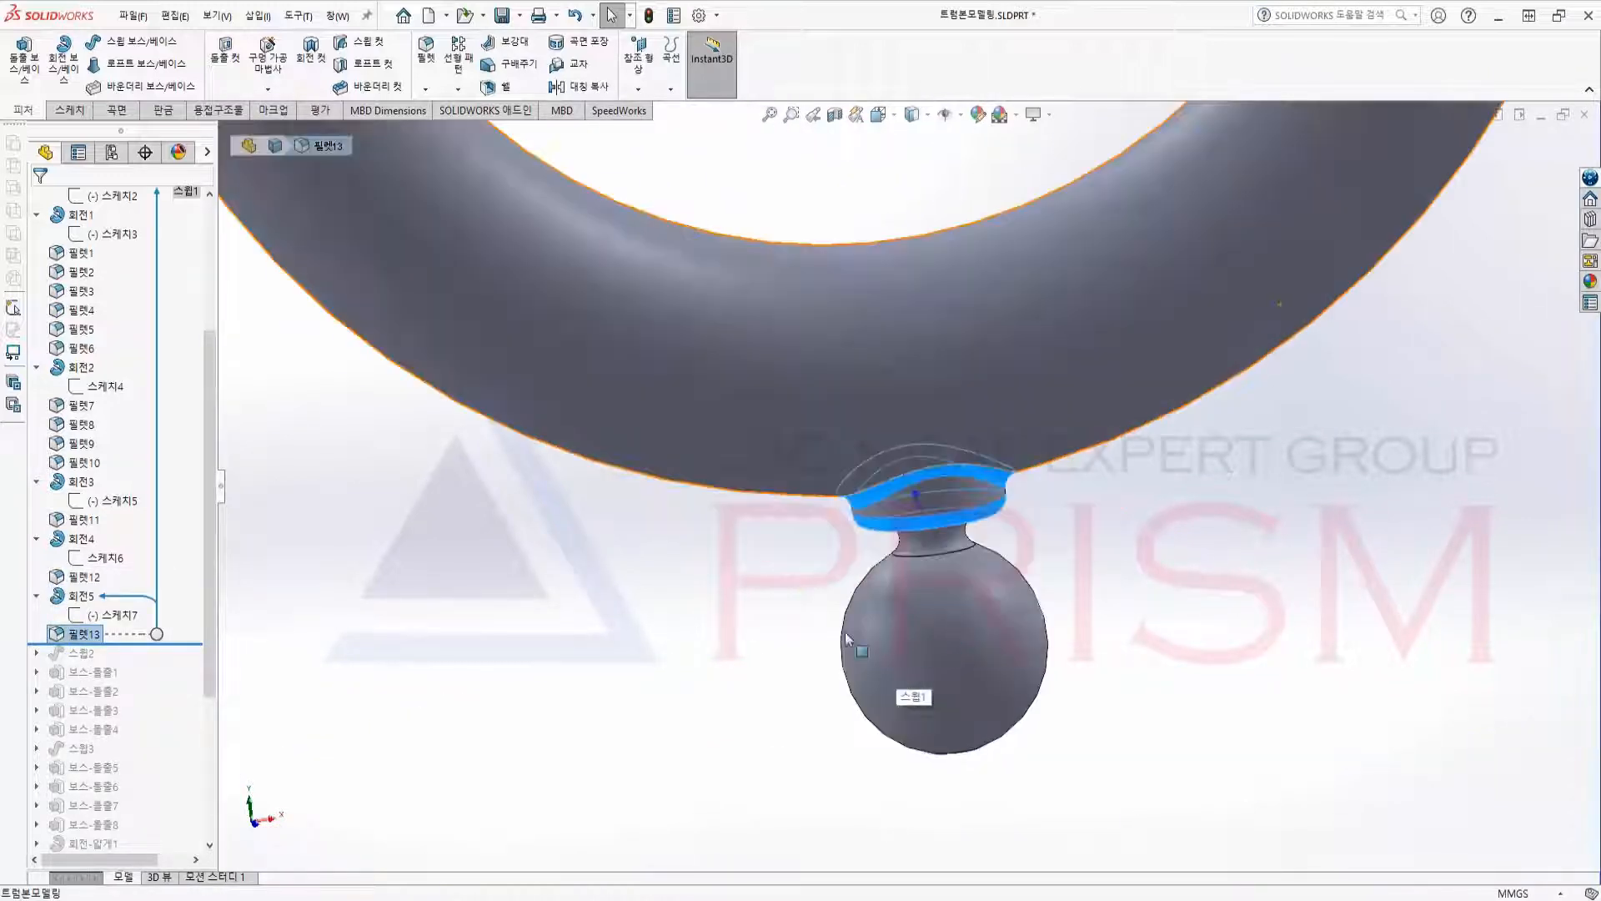
{"action": "middle_click_drag", "start_coordinate": [754, 630], "coordinate": [774, 608]}
{"action": "scroll", "coordinate": [764, 599], "scroll_direction": "up", "scroll_amount": 2}
{"action": "scroll", "coordinate": [768, 606], "scroll_direction": "up", "scroll_amount": 5}
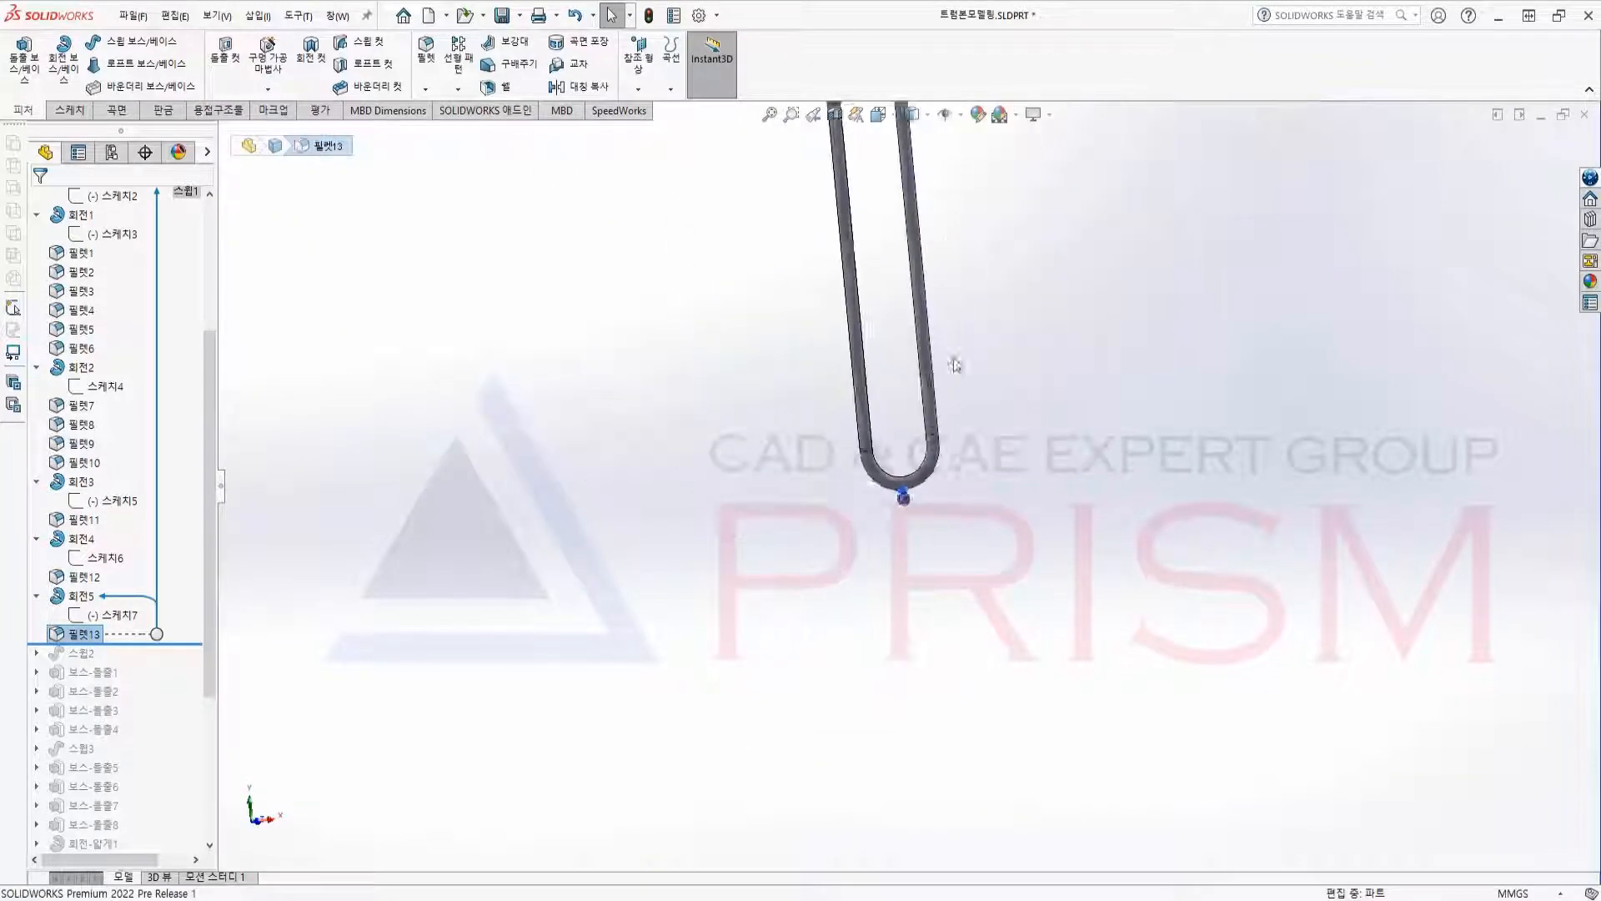
{"action": "middle_click_drag", "start_coordinate": [954, 356], "coordinate": [808, 538]}
{"action": "scroll", "coordinate": [808, 542], "scroll_direction": "down", "scroll_amount": 2}
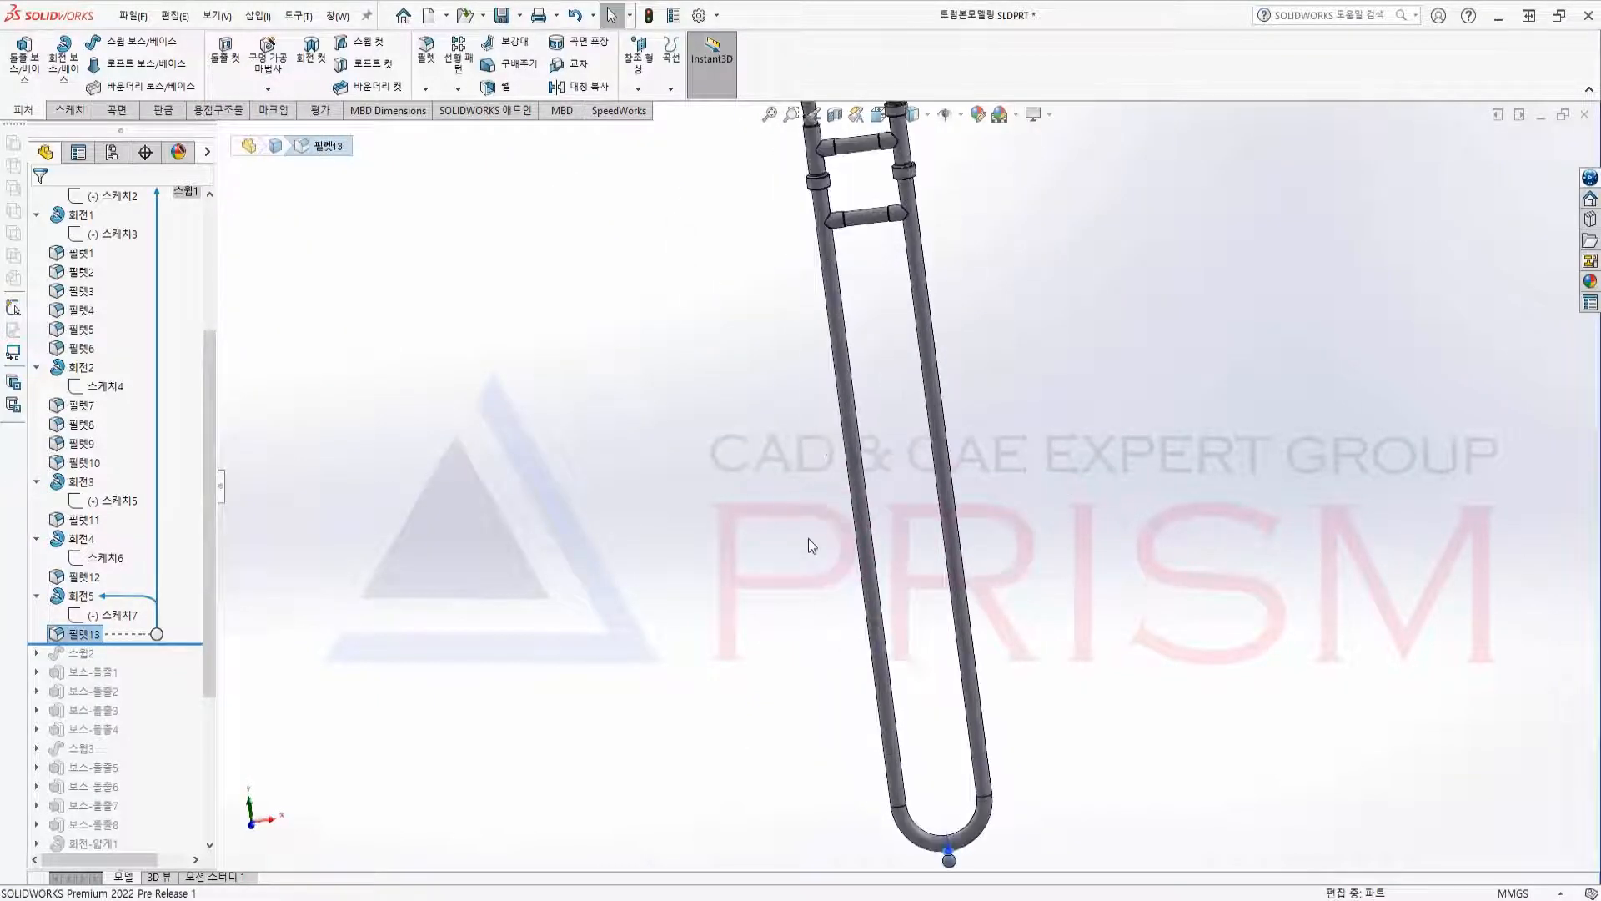
Roll the history forward past 스윕2 and inspect the swept tube rising above the inner slide.
{"action": "left_click_drag", "start_coordinate": [121, 644], "coordinate": [83, 663]}
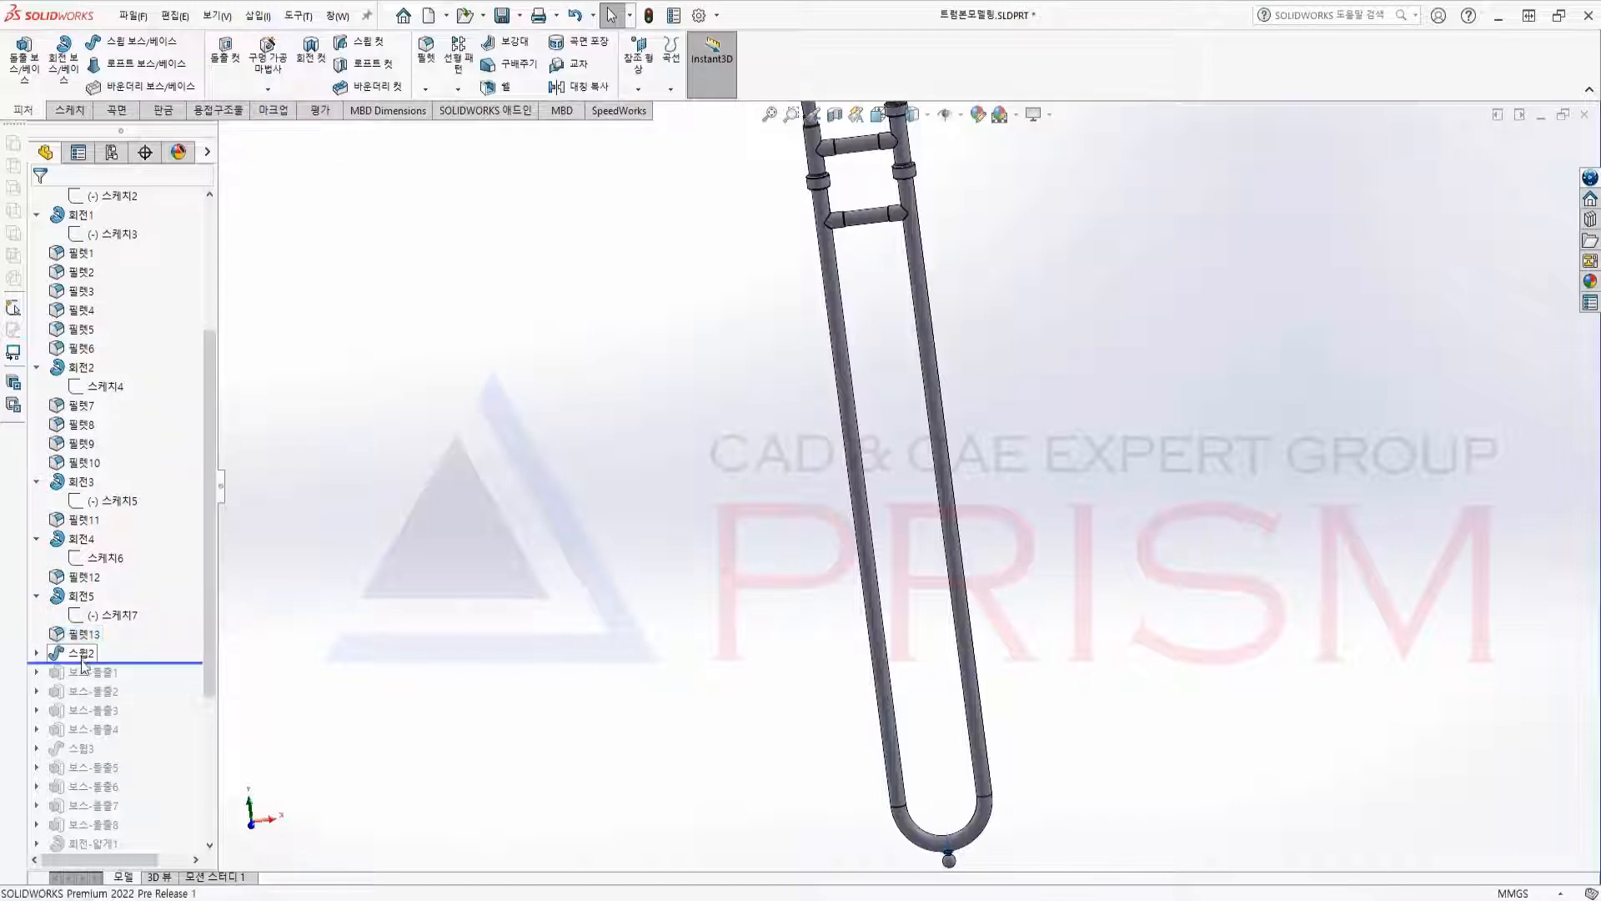
{"action": "left_click", "coordinate": [82, 656]}
{"action": "scroll", "coordinate": [818, 539], "scroll_direction": "up", "scroll_amount": 4}
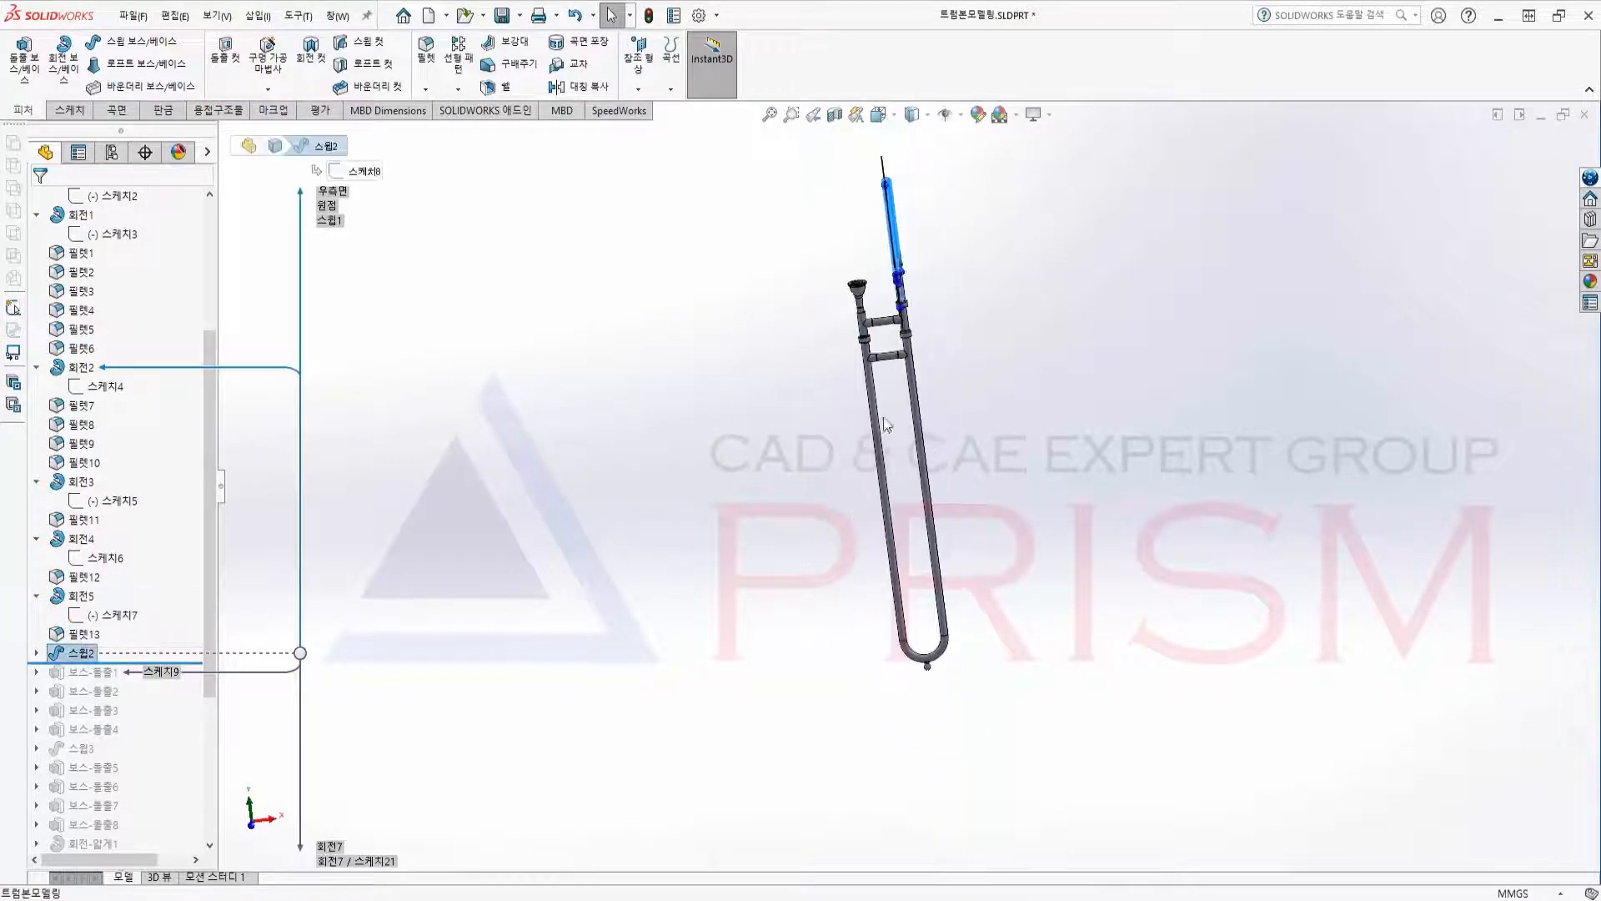
{"action": "scroll", "coordinate": [907, 254], "scroll_direction": "down", "scroll_amount": 6}
{"action": "scroll", "coordinate": [910, 260], "scroll_direction": "down", "scroll_amount": 1}
{"action": "middle_click_drag", "start_coordinate": [939, 466], "coordinate": [1029, 421]}
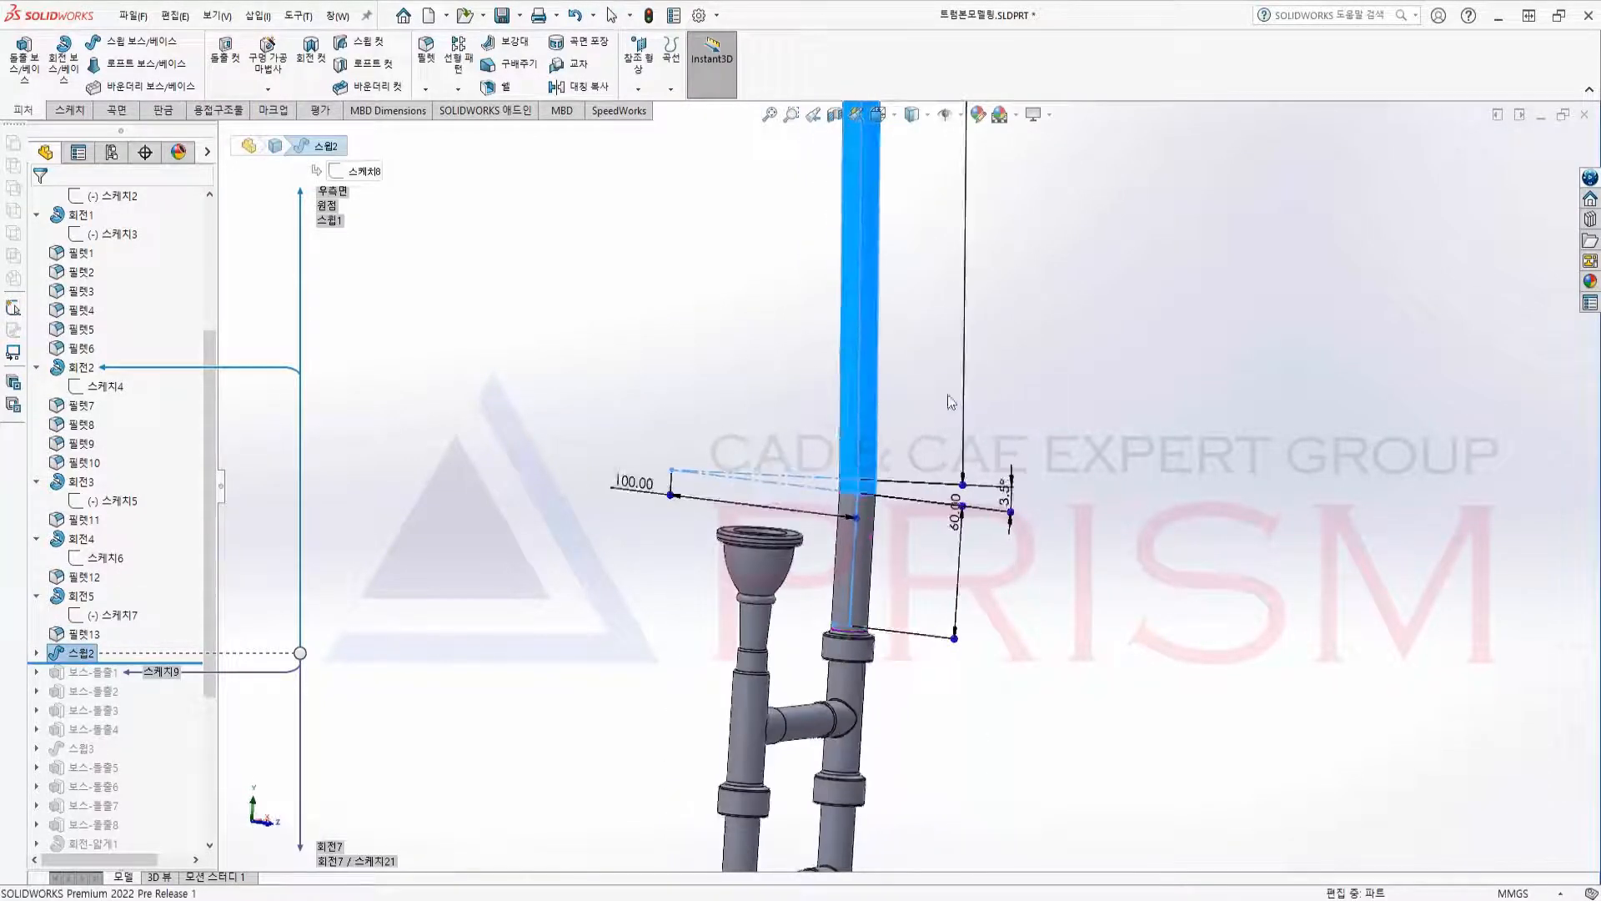
Select 스케치8 under 스윕2 and examine the path dimensions of the upper tube from several angles.
{"action": "scroll", "coordinate": [950, 402], "scroll_direction": "up", "scroll_amount": 5}
{"action": "left_click", "coordinate": [38, 653]}
{"action": "left_click", "coordinate": [105, 671]}
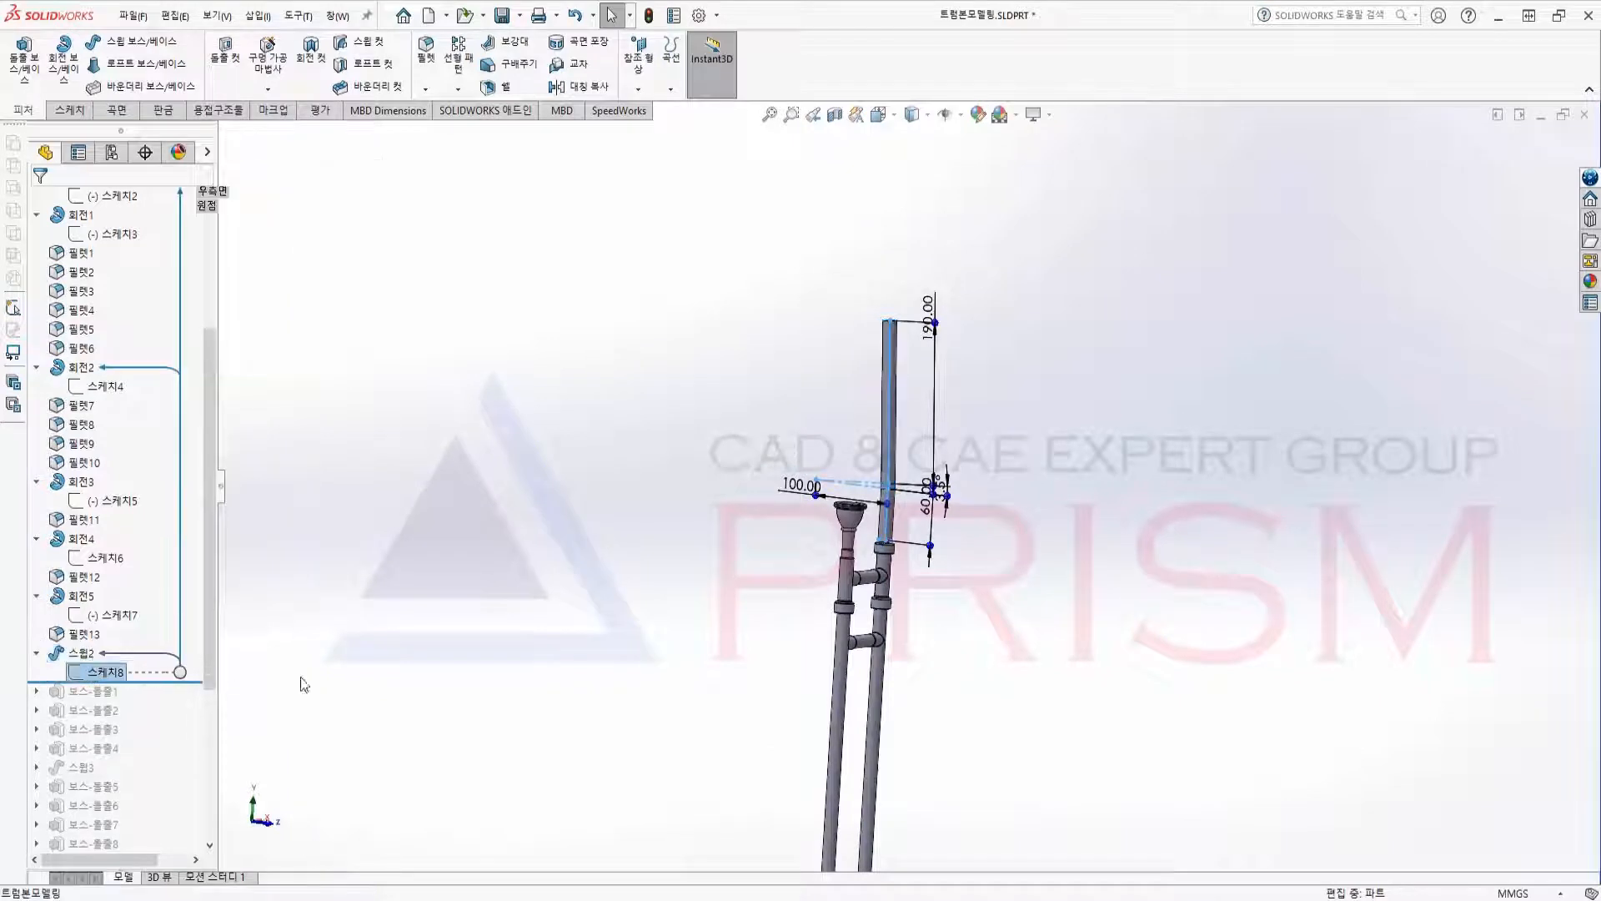
{"action": "middle_click_drag", "start_coordinate": [723, 484], "coordinate": [654, 465]}
{"action": "scroll", "coordinate": [908, 478], "scroll_direction": "down", "scroll_amount": 6}
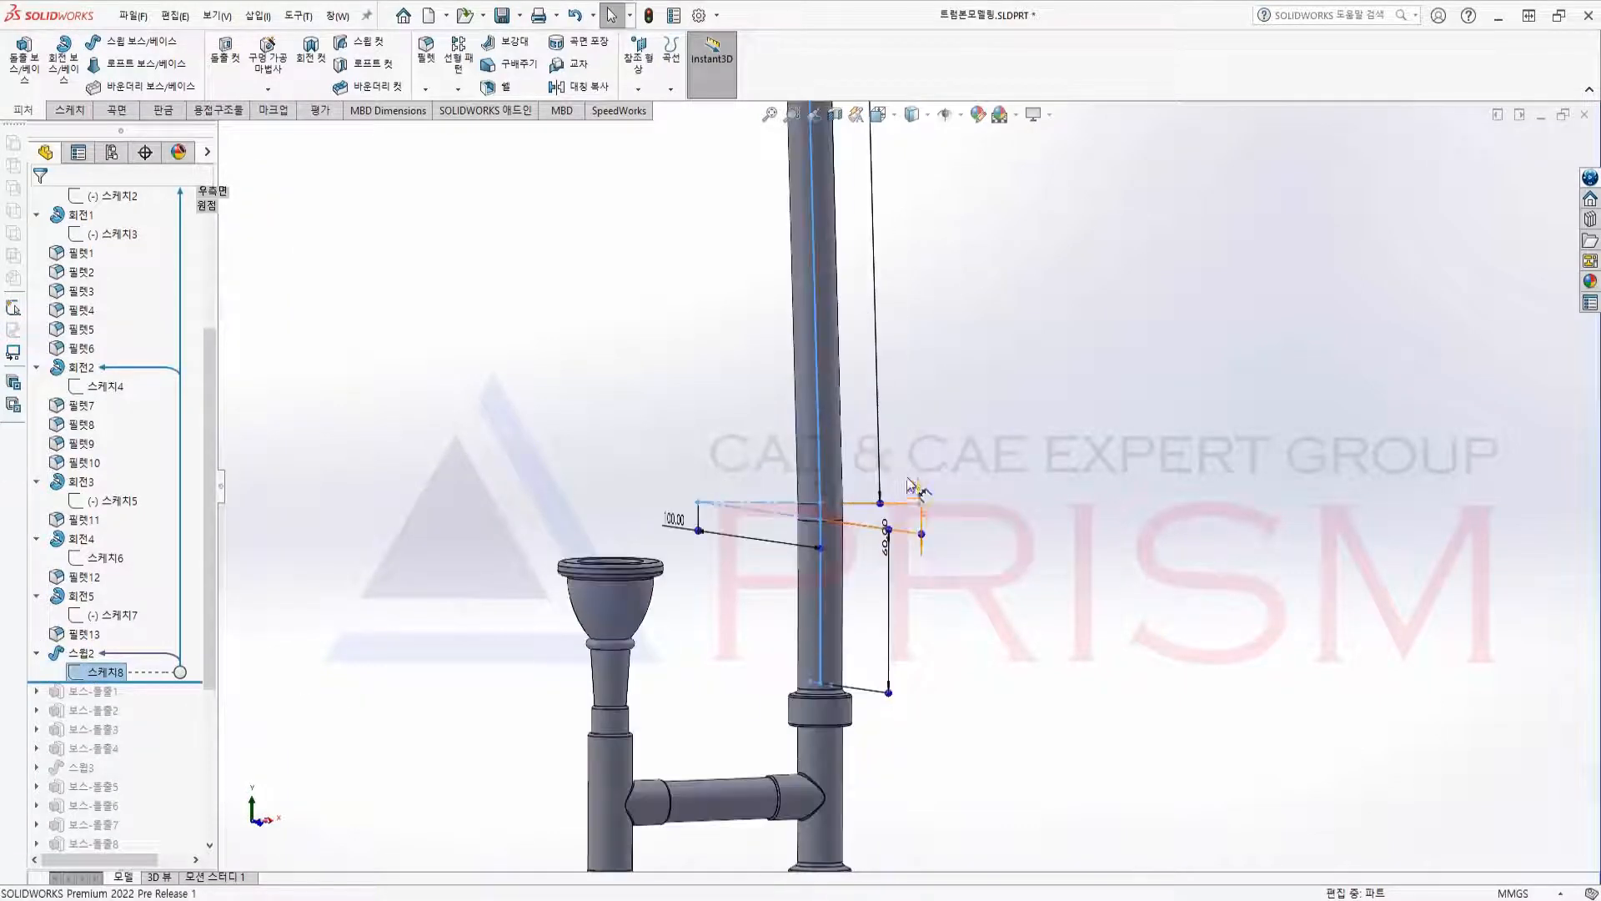
{"action": "middle_click_drag", "start_coordinate": [826, 479], "coordinate": [892, 465]}
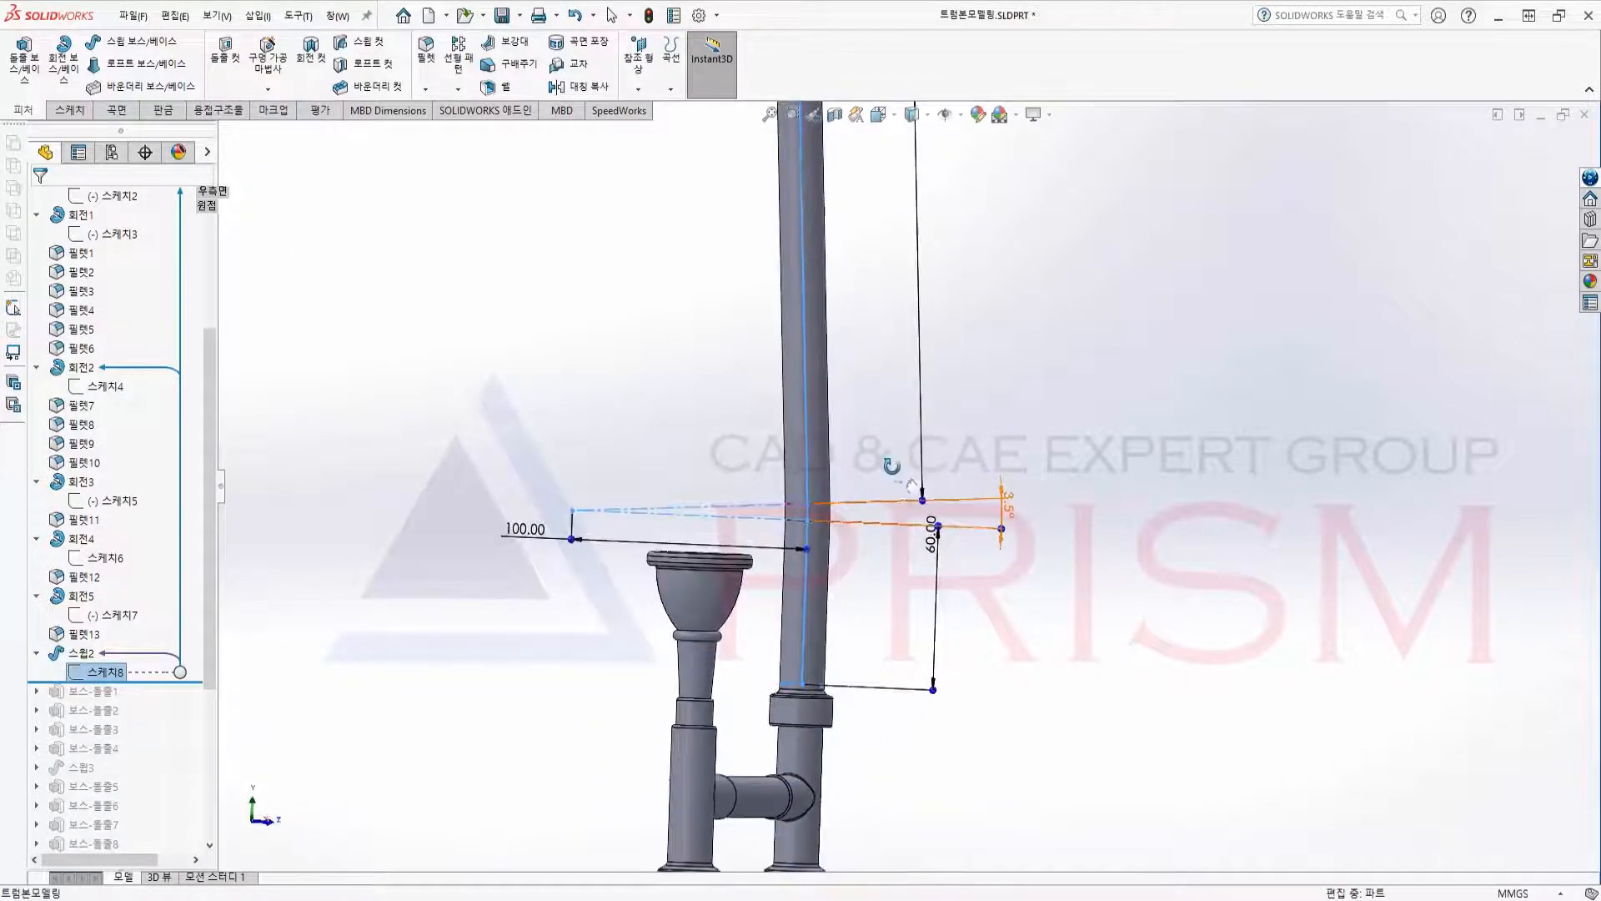
Open 스케치8 for editing to view its relations and dimensions, then close it and review the swept tube.
{"action": "right_click", "coordinate": [111, 672]}
{"action": "left_click", "coordinate": [117, 536]}
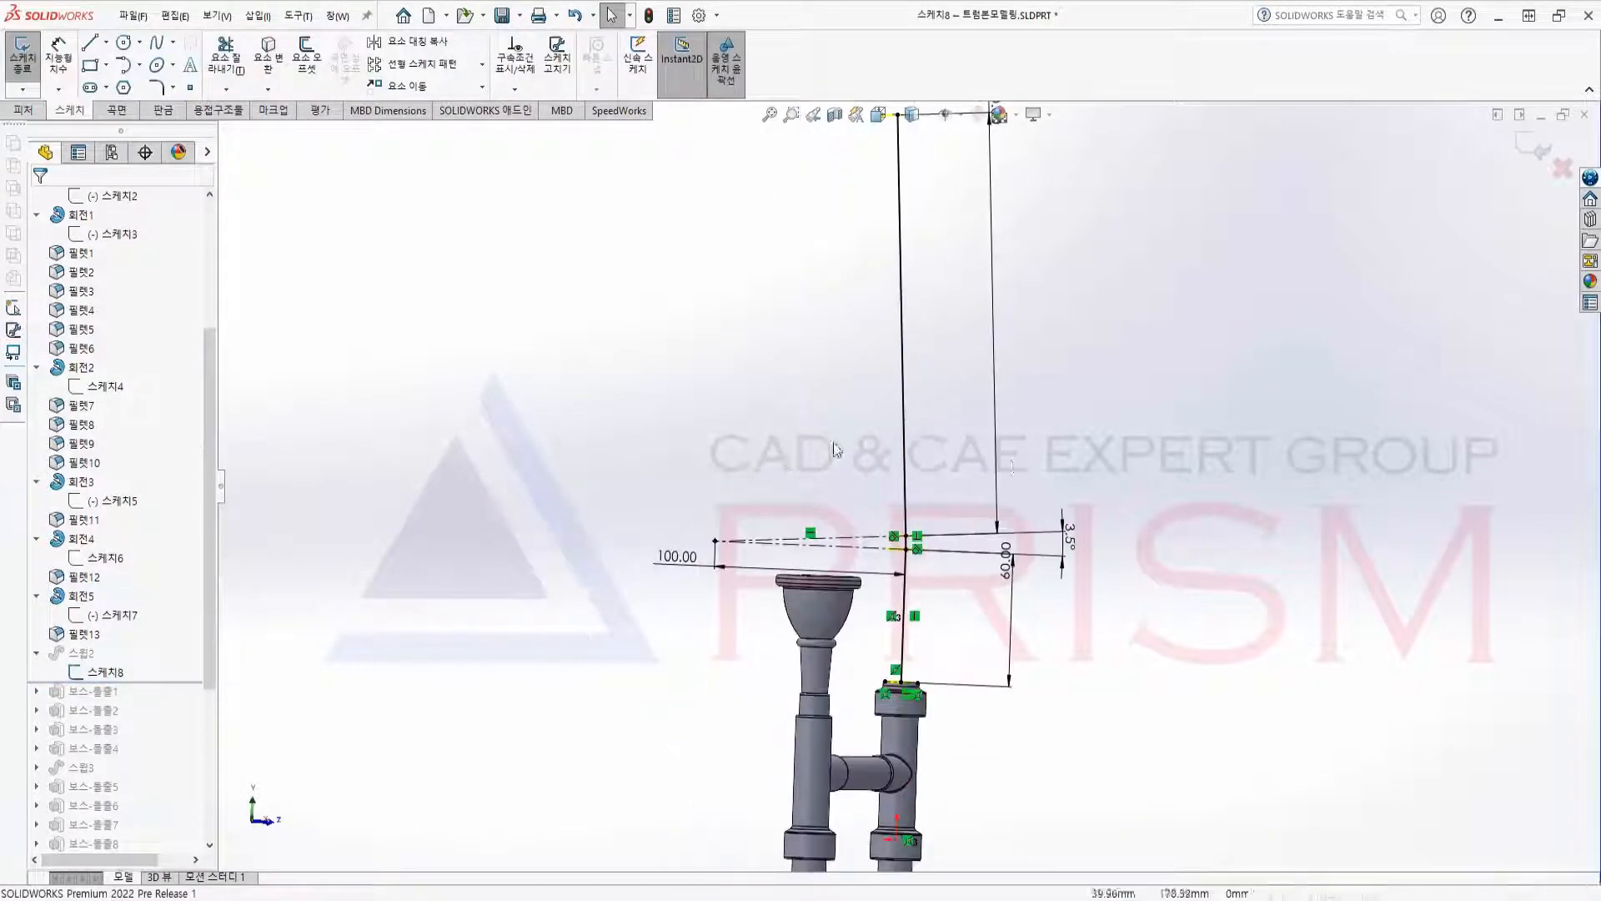
{"action": "scroll", "coordinate": [1012, 466], "scroll_direction": "up", "scroll_amount": 2}
{"action": "mouse_move", "coordinate": [983, 457]}
{"action": "middle_mouse_down"}
{"action": "mouse_move", "coordinate": [1004, 454]}
{"action": "mouse_move", "coordinate": [947, 454]}
{"action": "middle_mouse_up"}
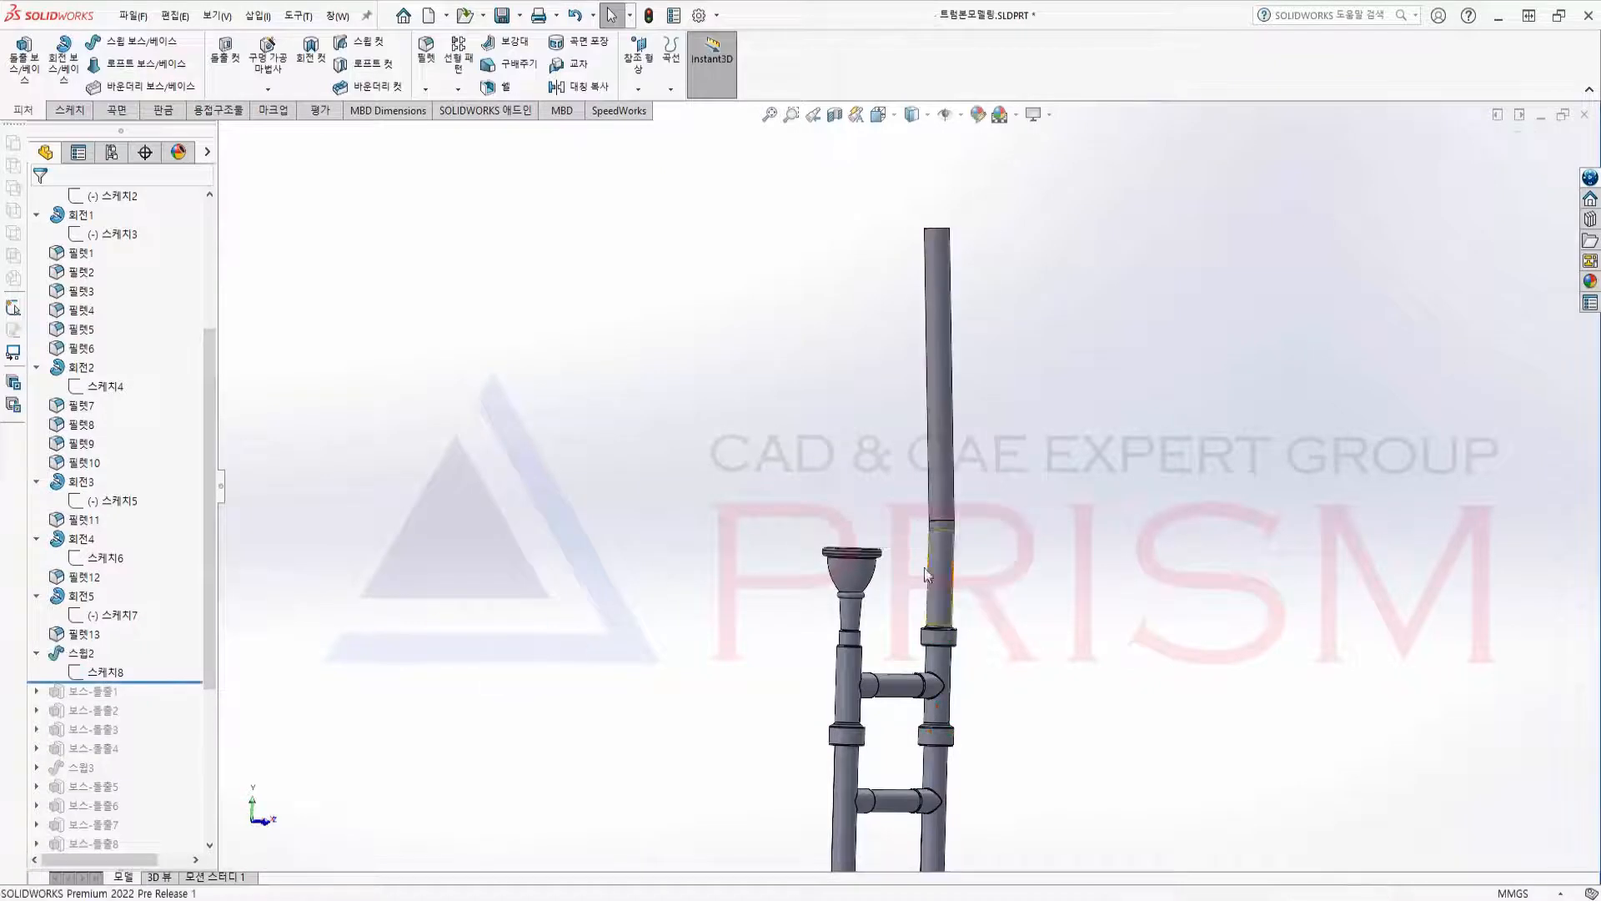
{"action": "scroll", "coordinate": [991, 567], "scroll_direction": "down", "scroll_amount": 1}
{"action": "mouse_move", "coordinate": [986, 512]}
{"action": "middle_mouse_down"}
{"action": "mouse_move", "coordinate": [974, 531]}
{"action": "mouse_move", "coordinate": [970, 467]}
{"action": "middle_mouse_up"}
{"action": "scroll", "coordinate": [970, 460], "scroll_direction": "up", "scroll_amount": 5}
{"action": "scroll", "coordinate": [952, 308], "scroll_direction": "down", "scroll_amount": 2}
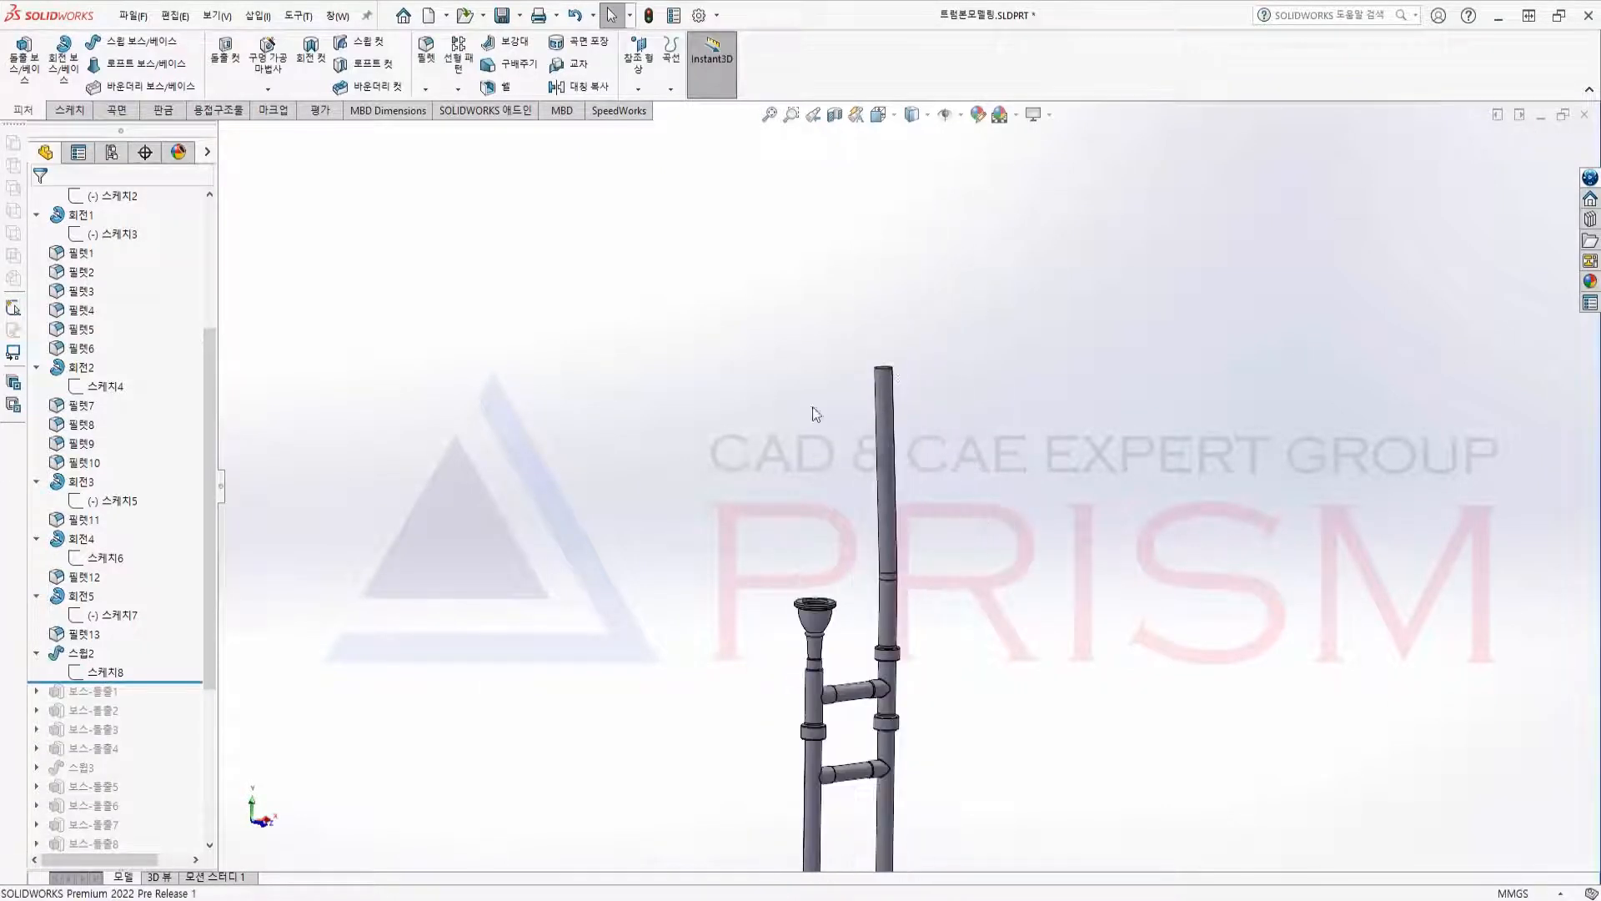
Roll the history forward past 보스-돌출4 and select 보스-돌출1 through 보스-돌출4 to inspect the stepped tube end.
{"action": "left_click", "coordinate": [93, 690]}
{"action": "left_click", "coordinate": [94, 748], "text": "shift"}
{"action": "scroll", "coordinate": [937, 290], "scroll_direction": "down", "scroll_amount": 4}
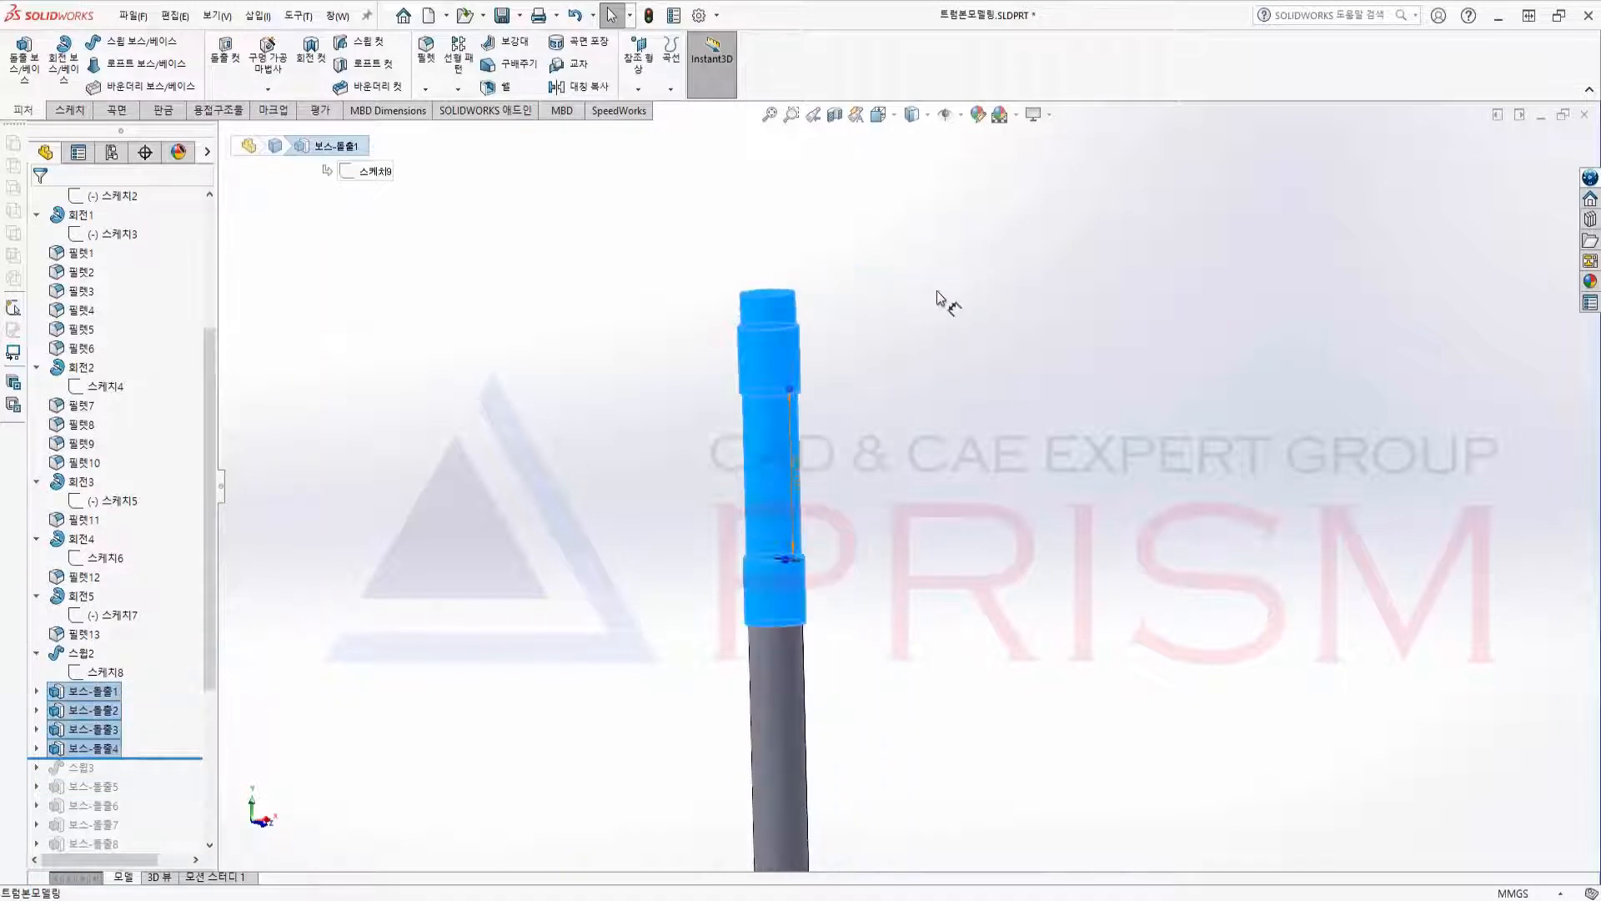
{"action": "scroll", "coordinate": [772, 437], "scroll_direction": "down", "scroll_amount": 1}
{"action": "middle_click_drag", "start_coordinate": [931, 537], "coordinate": [987, 581]}
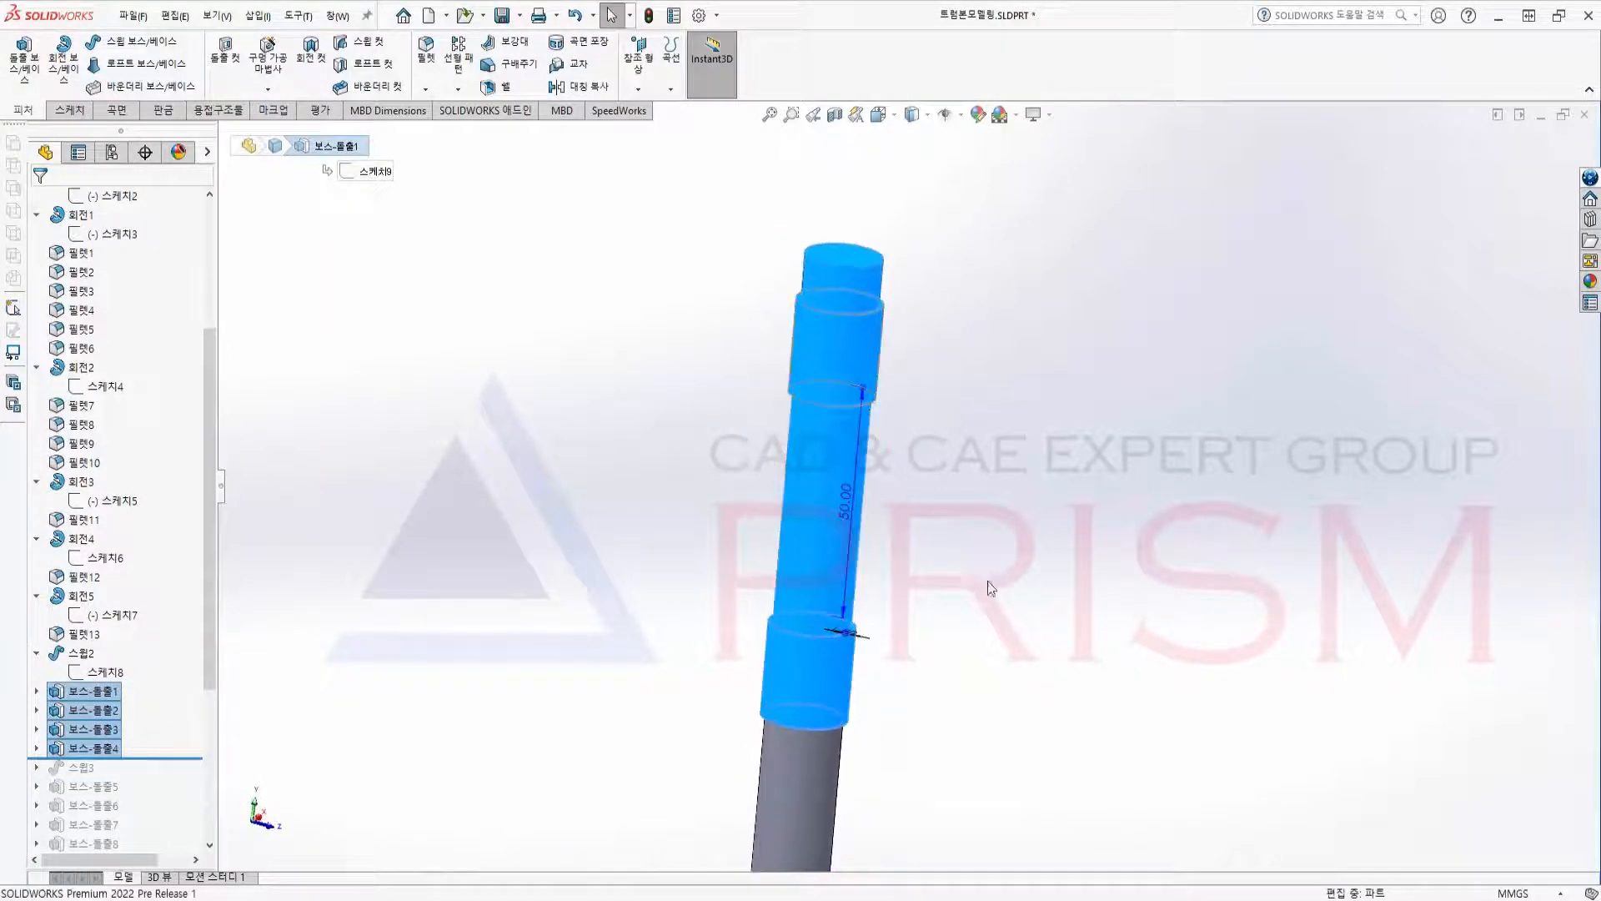
{"action": "middle_click_drag", "start_coordinate": [765, 768], "coordinate": [570, 752]}
{"action": "scroll", "coordinate": [570, 752], "scroll_direction": "up", "scroll_amount": 7}
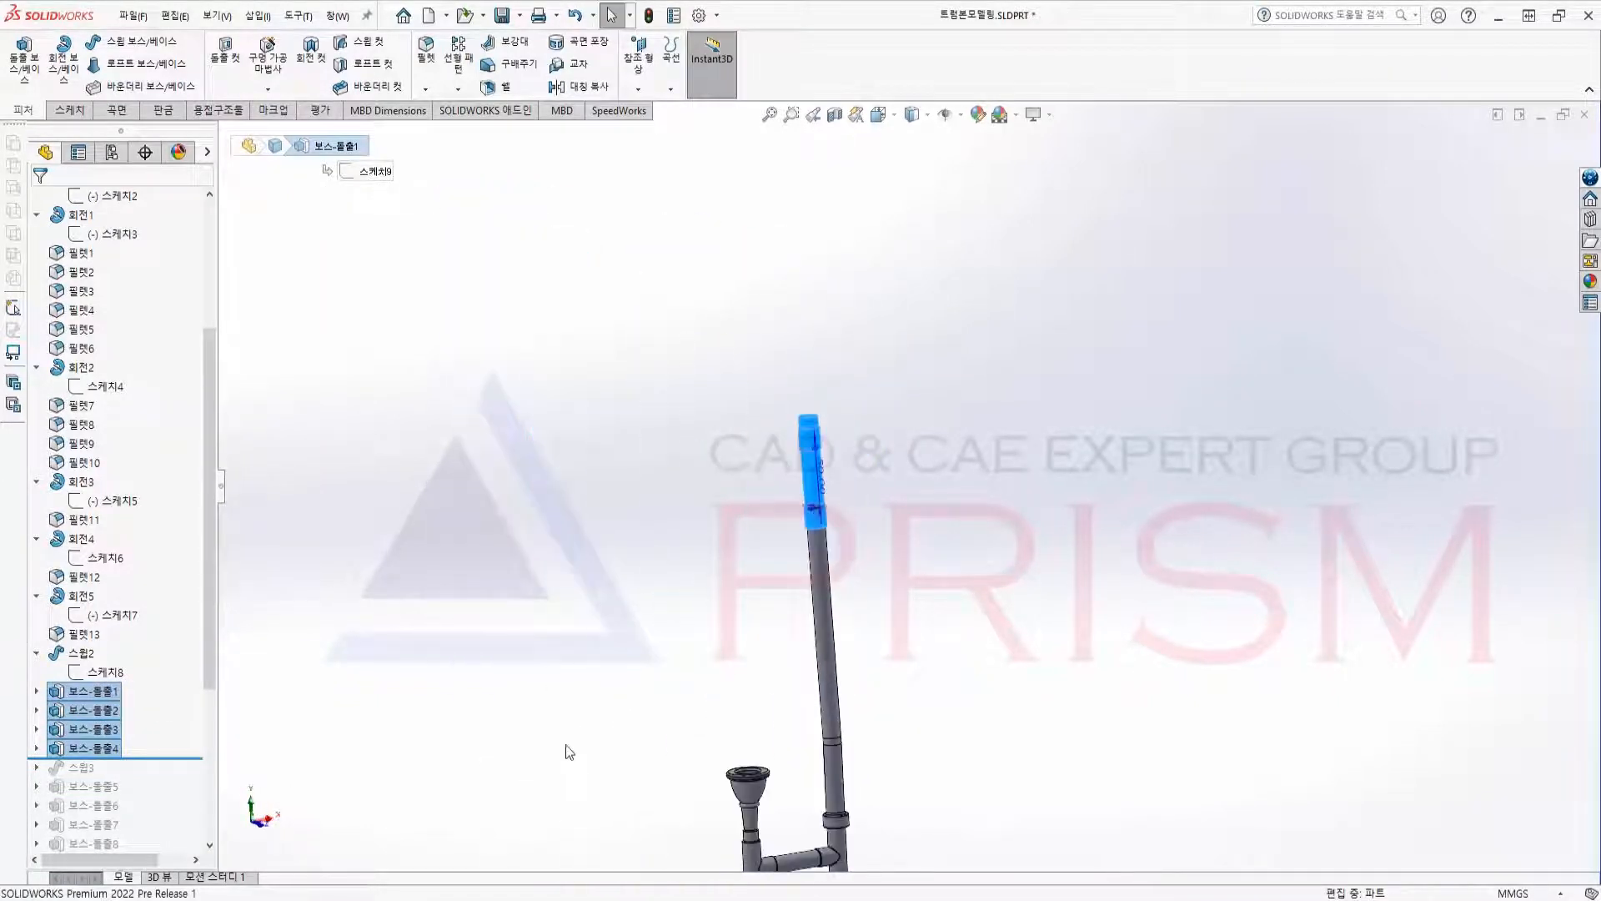
Roll the history forward past 스윕3 and inspect the U-shaped tuning bend on top of the tube.
{"action": "scroll", "coordinate": [143, 558], "scroll_direction": "down", "scroll_amount": 5}
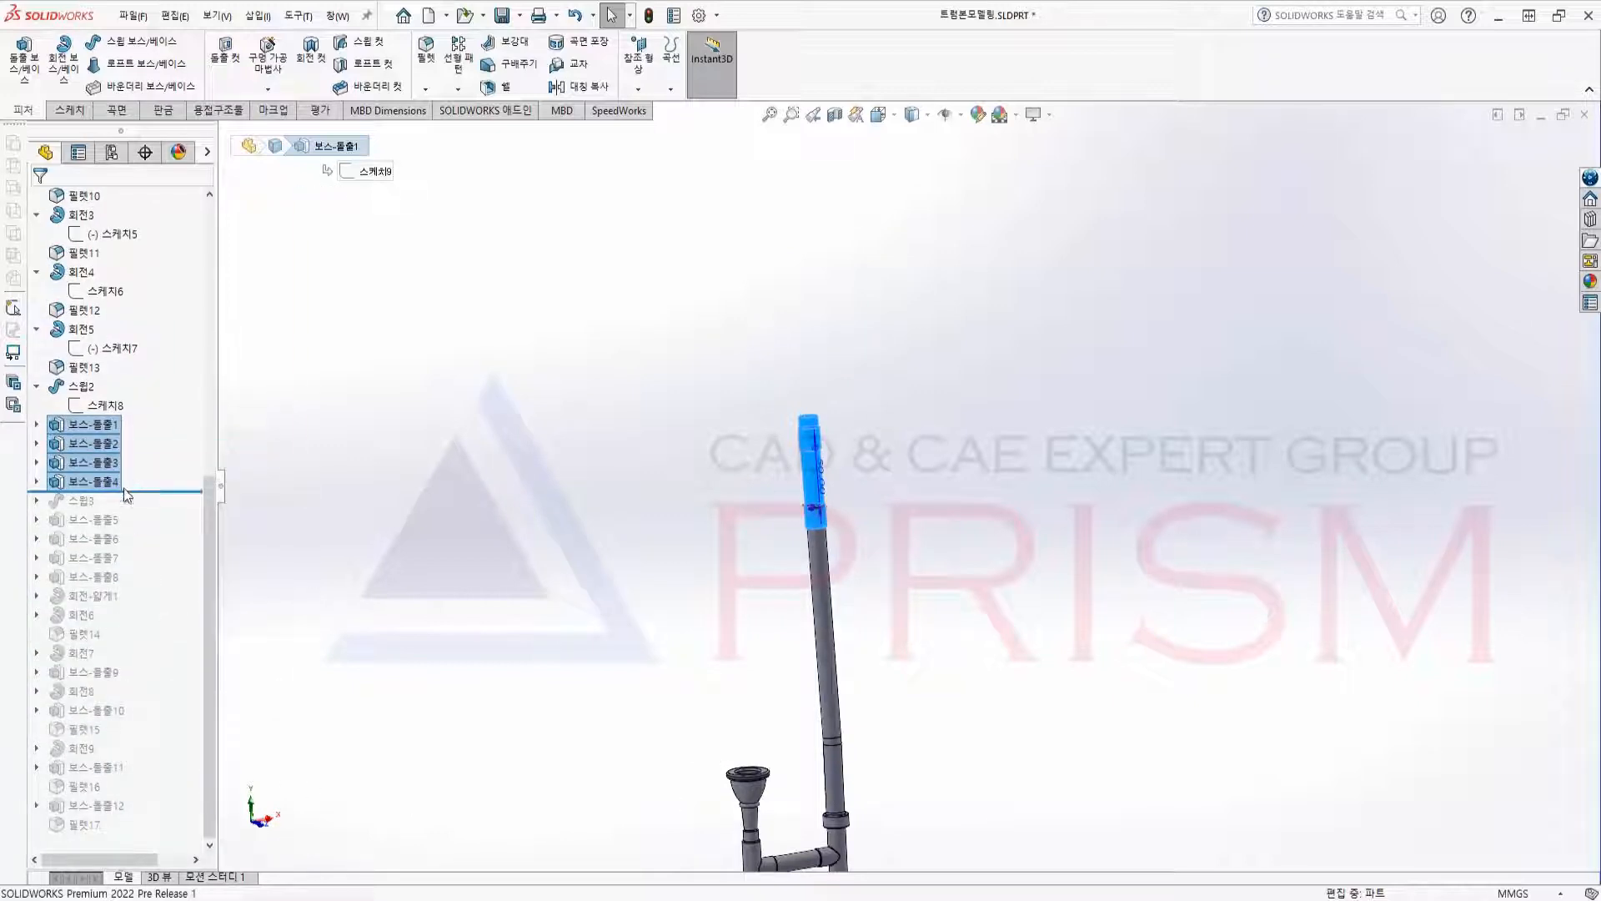
{"action": "left_click_drag", "start_coordinate": [132, 491], "coordinate": [132, 510]}
{"action": "left_click", "coordinate": [82, 500]}
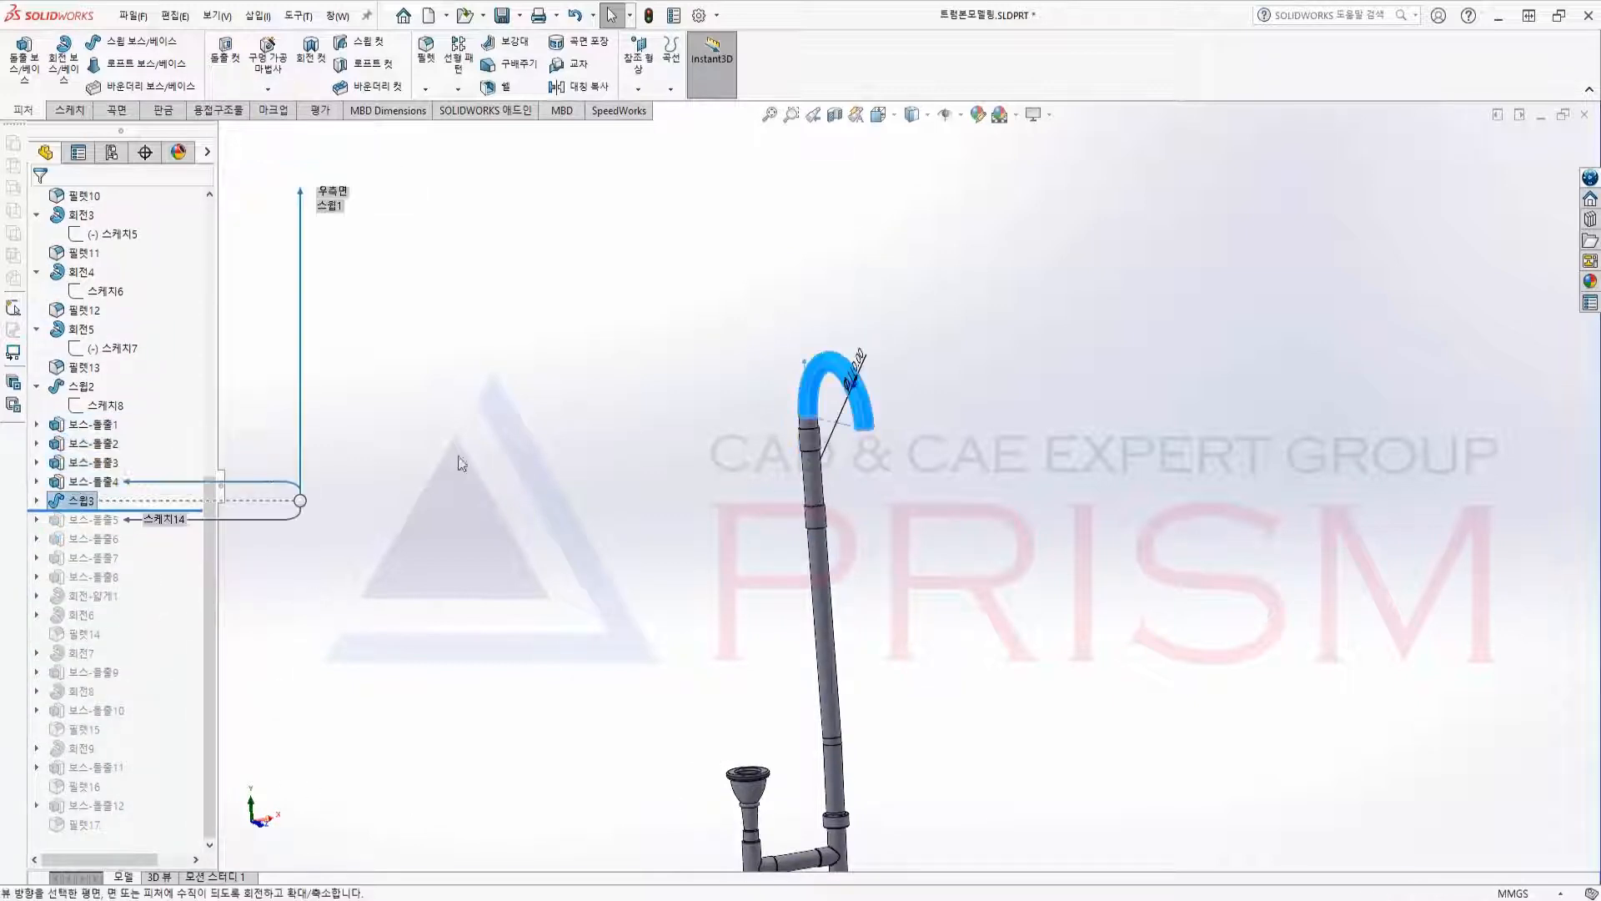
{"action": "scroll", "coordinate": [814, 479], "scroll_direction": "up", "scroll_amount": 2}
{"action": "scroll", "coordinate": [853, 457], "scroll_direction": "down", "scroll_amount": 8}
{"action": "middle_click_drag", "start_coordinate": [888, 541], "coordinate": [1004, 494]}
{"action": "left_click", "coordinate": [968, 442]}
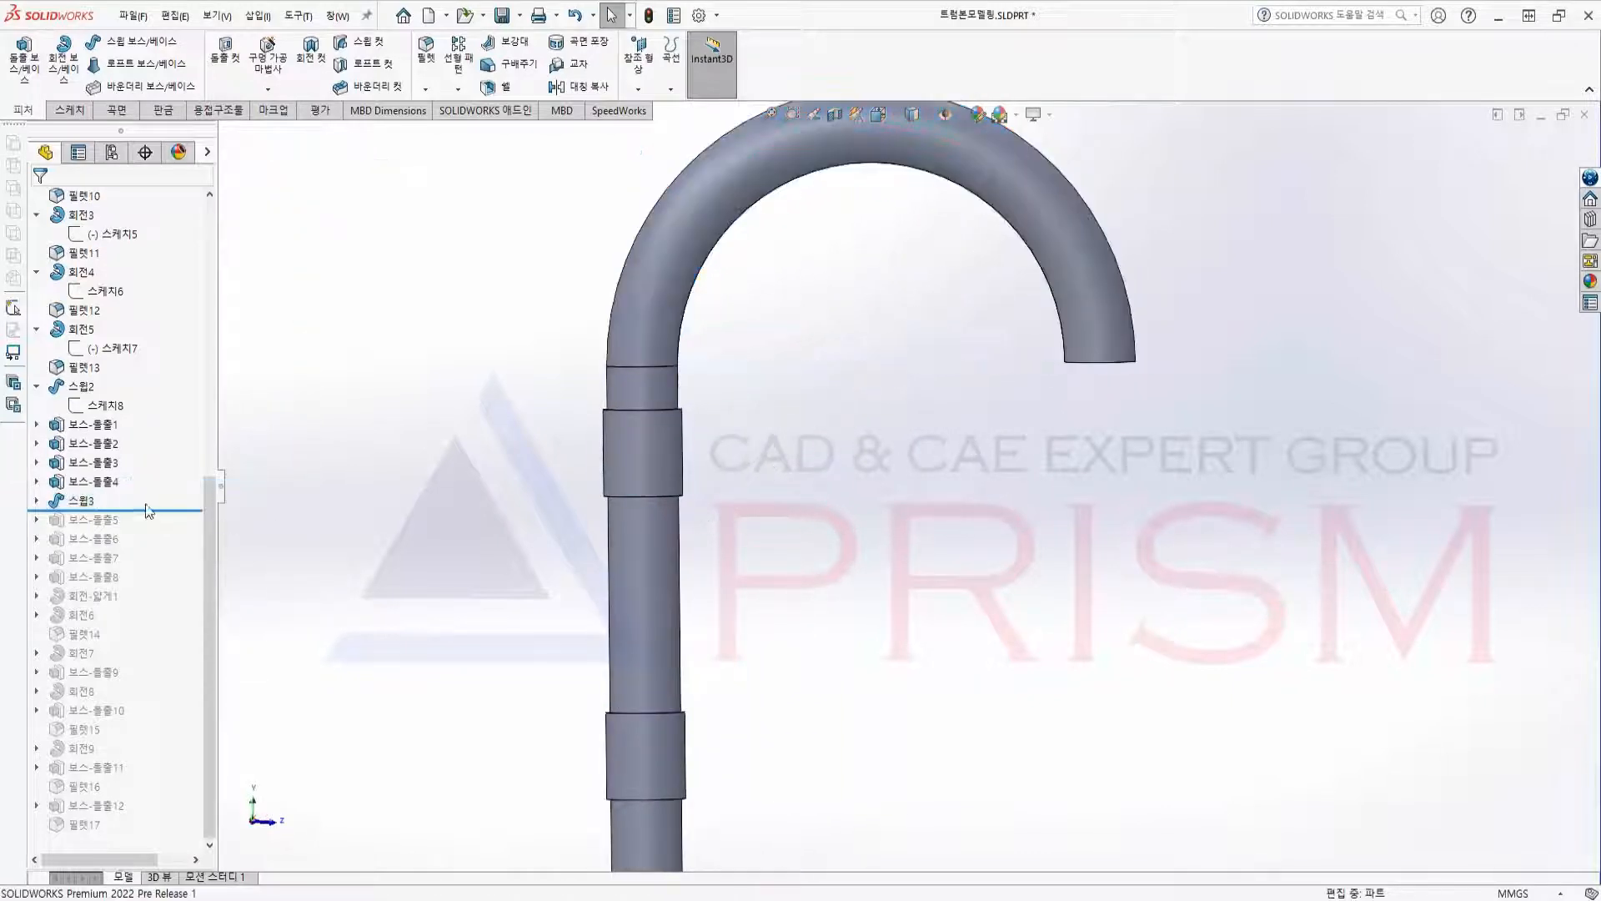
Select 스케치13 under 스윕3 and examine the bend's path diameter and its position on the instrument.
{"action": "left_click", "coordinate": [37, 501]}
{"action": "left_click", "coordinate": [107, 519]}
{"action": "key", "text": "ctrl+8"}
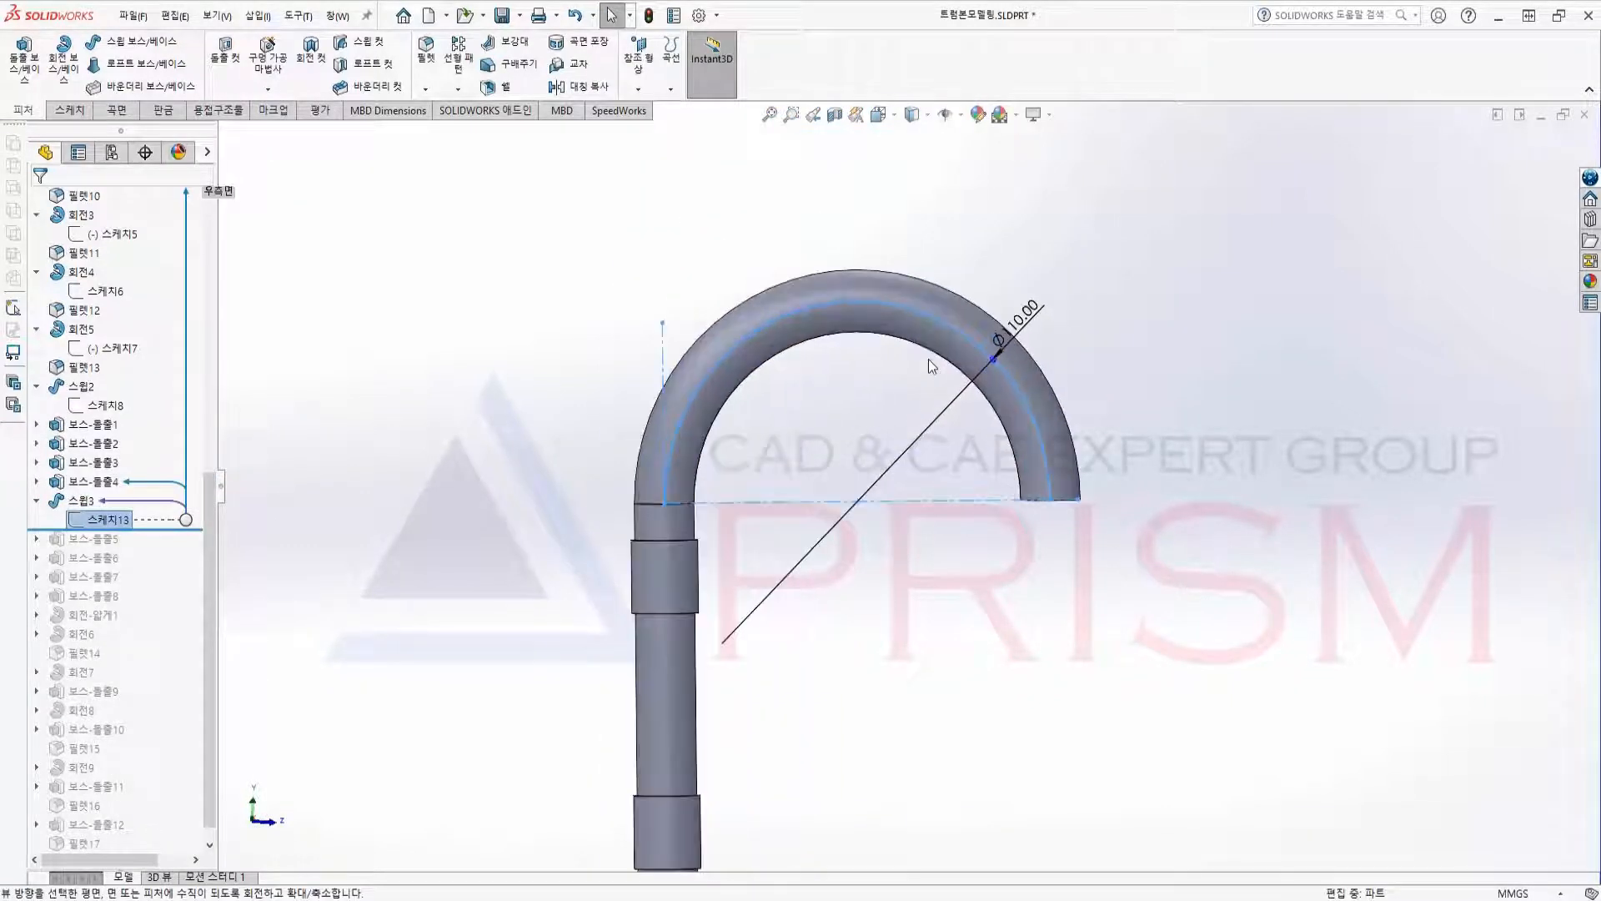
{"action": "scroll", "coordinate": [741, 575], "scroll_direction": "up", "scroll_amount": 5}
{"action": "middle_click_drag", "start_coordinate": [722, 609], "coordinate": [693, 777]}
{"action": "scroll", "coordinate": [693, 778], "scroll_direction": "up", "scroll_amount": 3}
{"action": "middle_click_drag", "start_coordinate": [724, 850], "coordinate": [798, 746], "text": "ctrl"}
{"action": "middle_click_drag", "start_coordinate": [800, 496], "coordinate": [291, 544]}
Roll the history forward past 보스-돌출5 and inspect the short extrusion at the bend's free end.
{"action": "left_click_drag", "start_coordinate": [145, 529], "coordinate": [142, 553]}
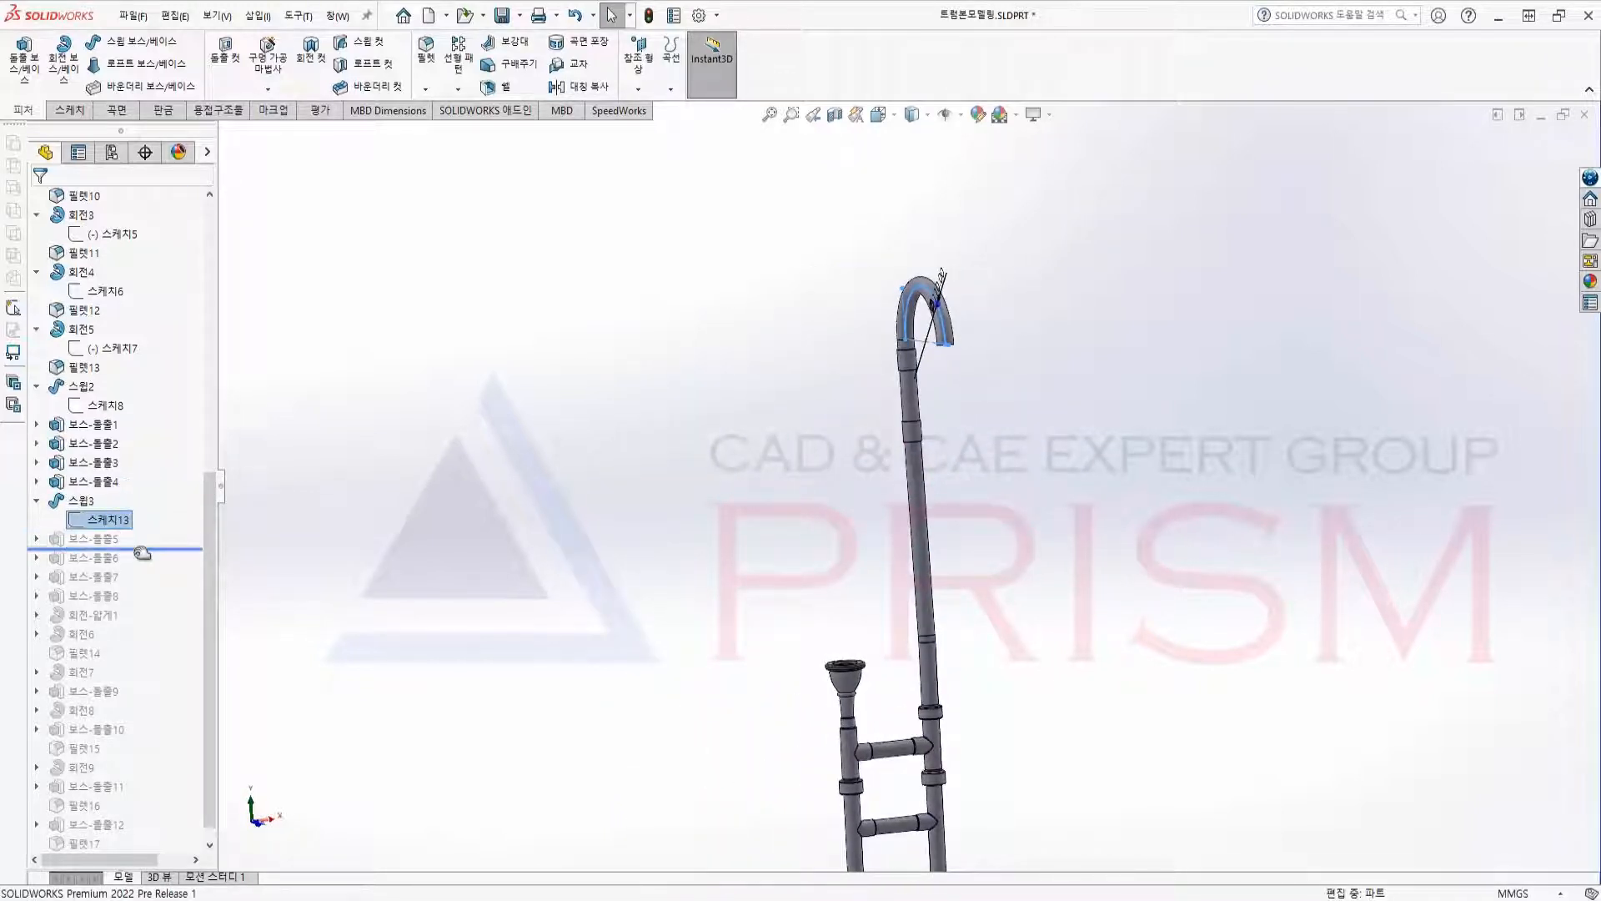
{"action": "left_click", "coordinate": [945, 341]}
{"action": "scroll", "coordinate": [947, 360], "scroll_direction": "down", "scroll_amount": 5}
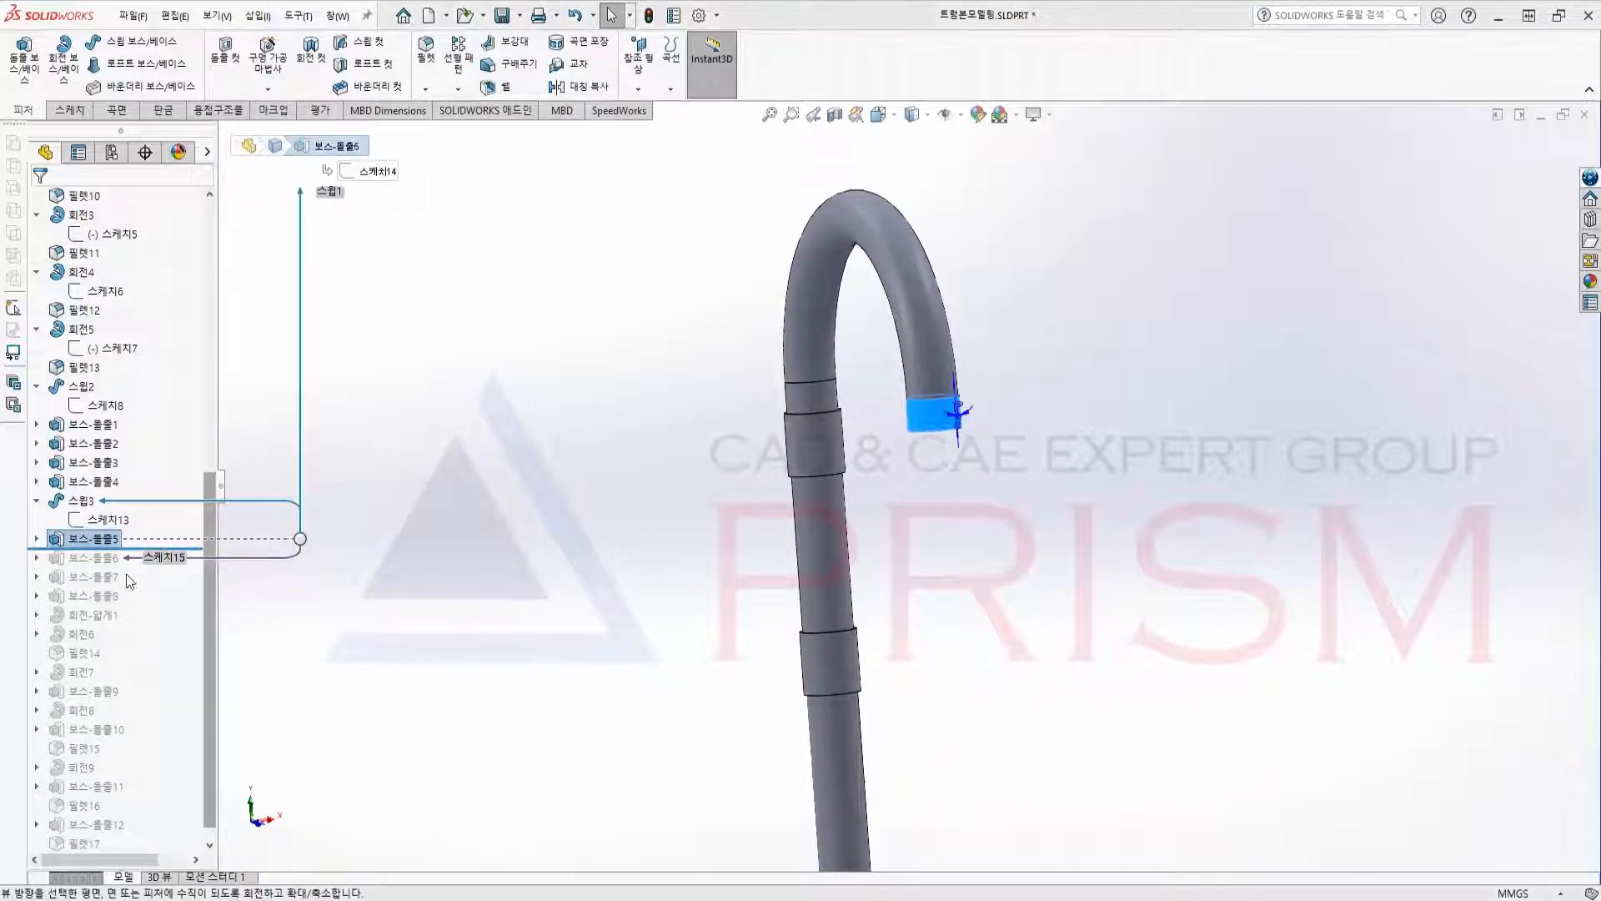
Roll the history forward past 보스-돌출8 and select the extrusions up to it to inspect the bend's second leg.
{"action": "left_click_drag", "start_coordinate": [125, 549], "coordinate": [127, 604]}
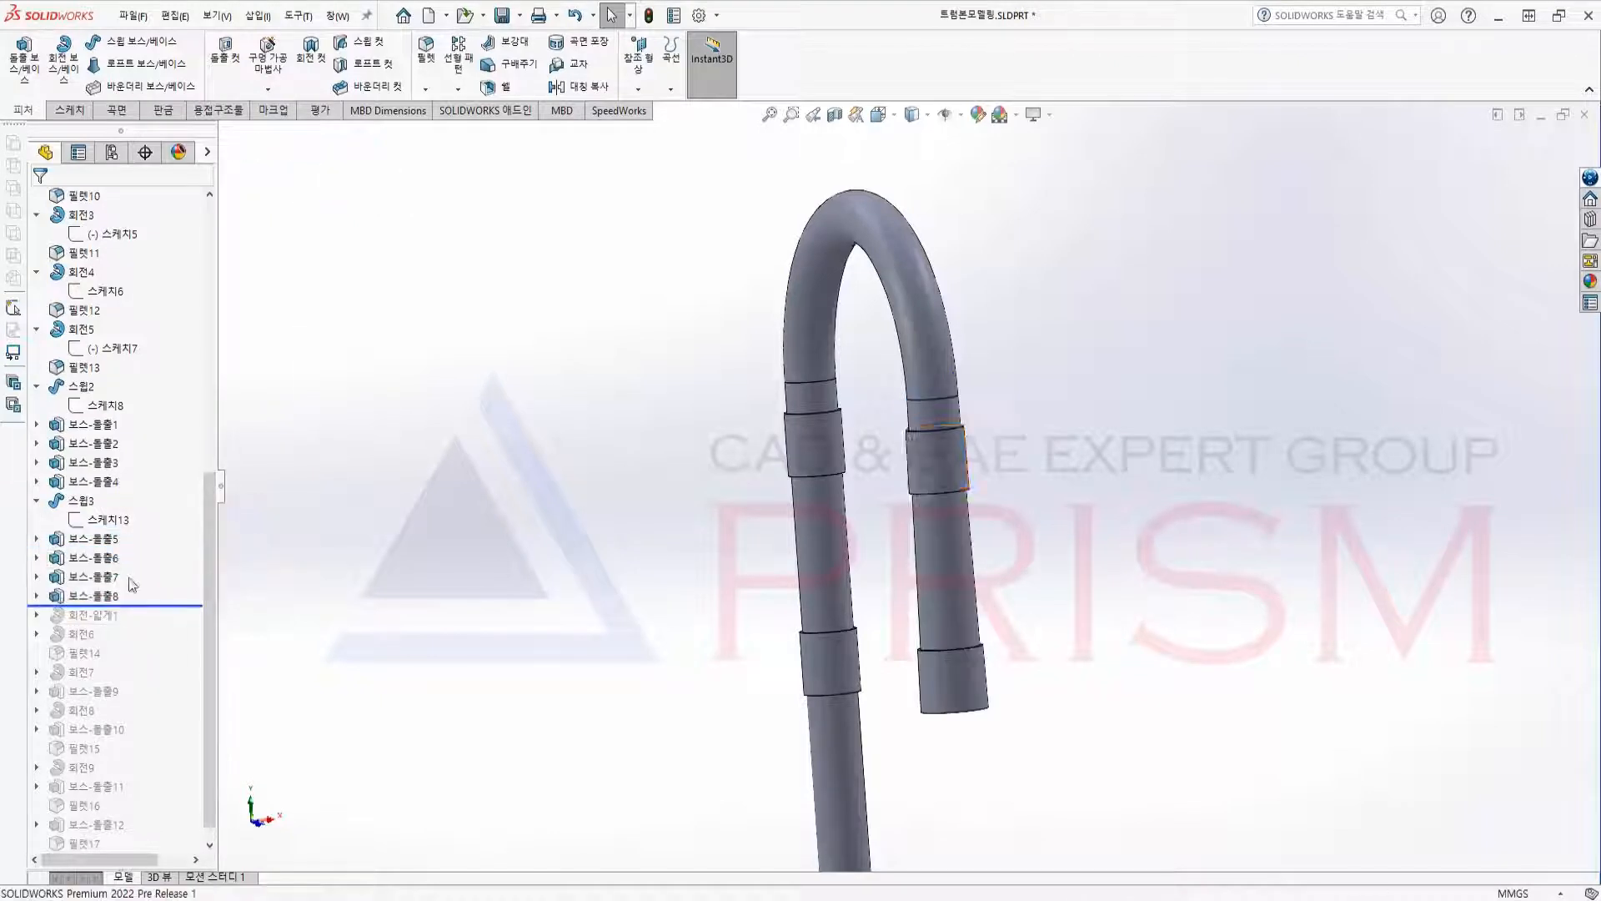
{"action": "left_click", "coordinate": [112, 559]}
{"action": "left_click", "coordinate": [108, 596], "text": "shift"}
{"action": "middle_click_drag", "start_coordinate": [1062, 558], "coordinate": [1183, 542]}
{"action": "middle_click_drag", "start_coordinate": [1227, 599], "coordinate": [909, 672]}
{"action": "left_click", "coordinate": [908, 672]}
{"action": "scroll", "coordinate": [911, 682], "scroll_direction": "up", "scroll_amount": 2}
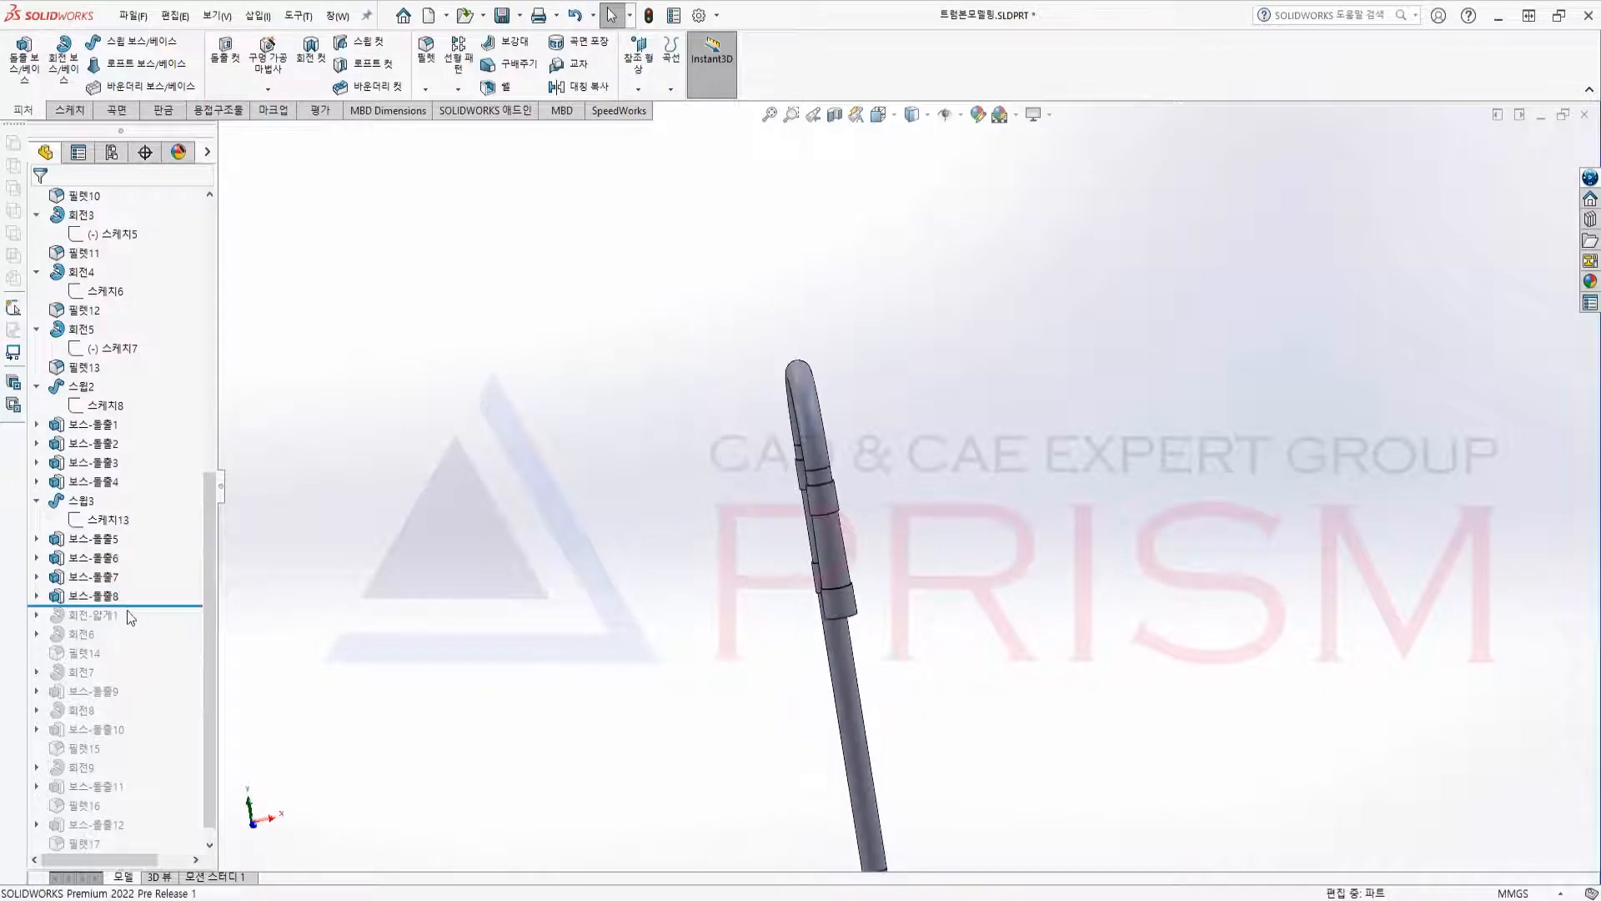
Roll the history forward past 회전-얇게1 and inspect the thin revolved bell with its sketch dimensions.
{"action": "left_click_drag", "start_coordinate": [140, 607], "coordinate": [116, 625]}
{"action": "left_click", "coordinate": [92, 614]}
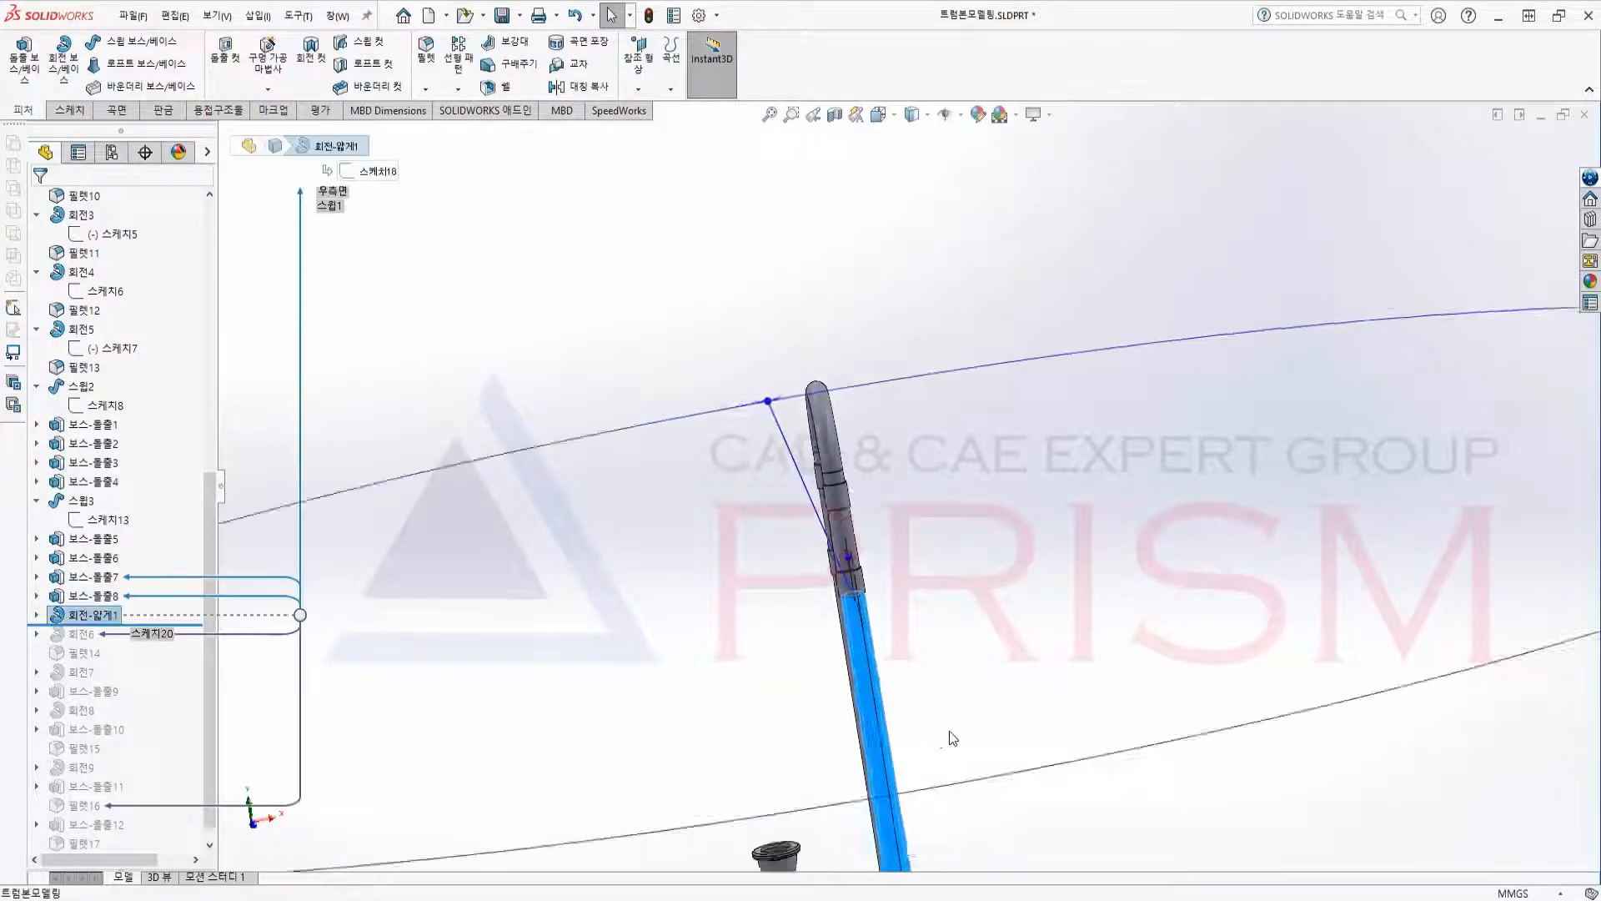
{"action": "mouse_move", "coordinate": [1004, 714]}
{"action": "middle_mouse_down"}
{"action": "mouse_move", "coordinate": [1086, 661]}
{"action": "mouse_move", "coordinate": [985, 694]}
{"action": "middle_mouse_up"}
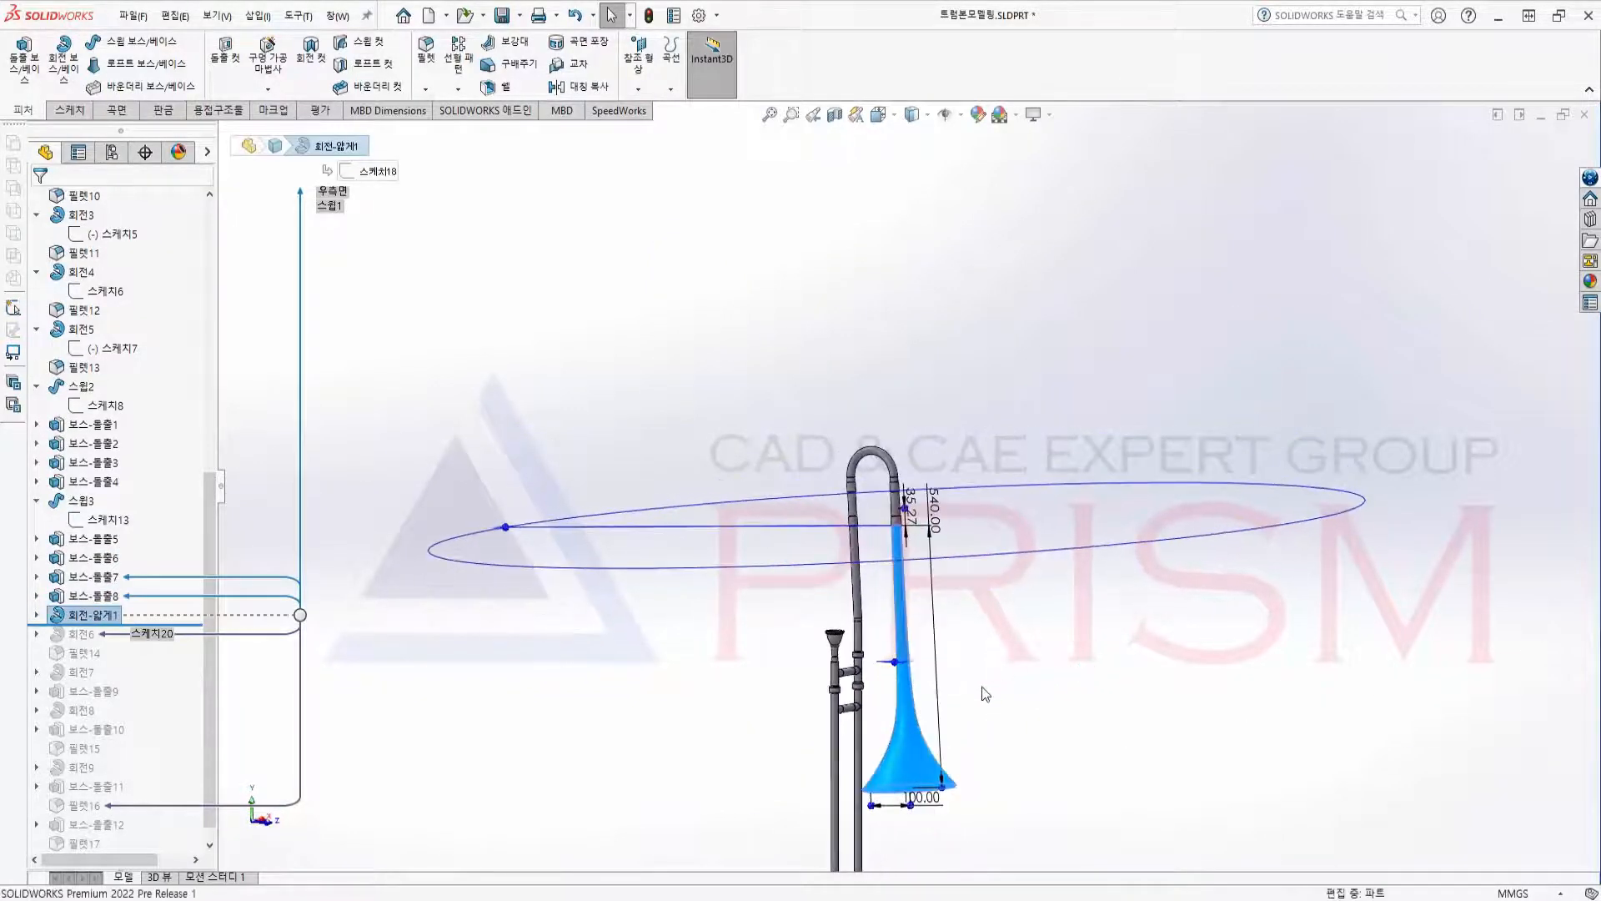
Open 스케치18 under 회전-얇게1, view it face-on to examine the bell's profile and dimensions, and exit the sketch.
{"action": "scroll", "coordinate": [959, 677], "scroll_direction": "down", "scroll_amount": 2}
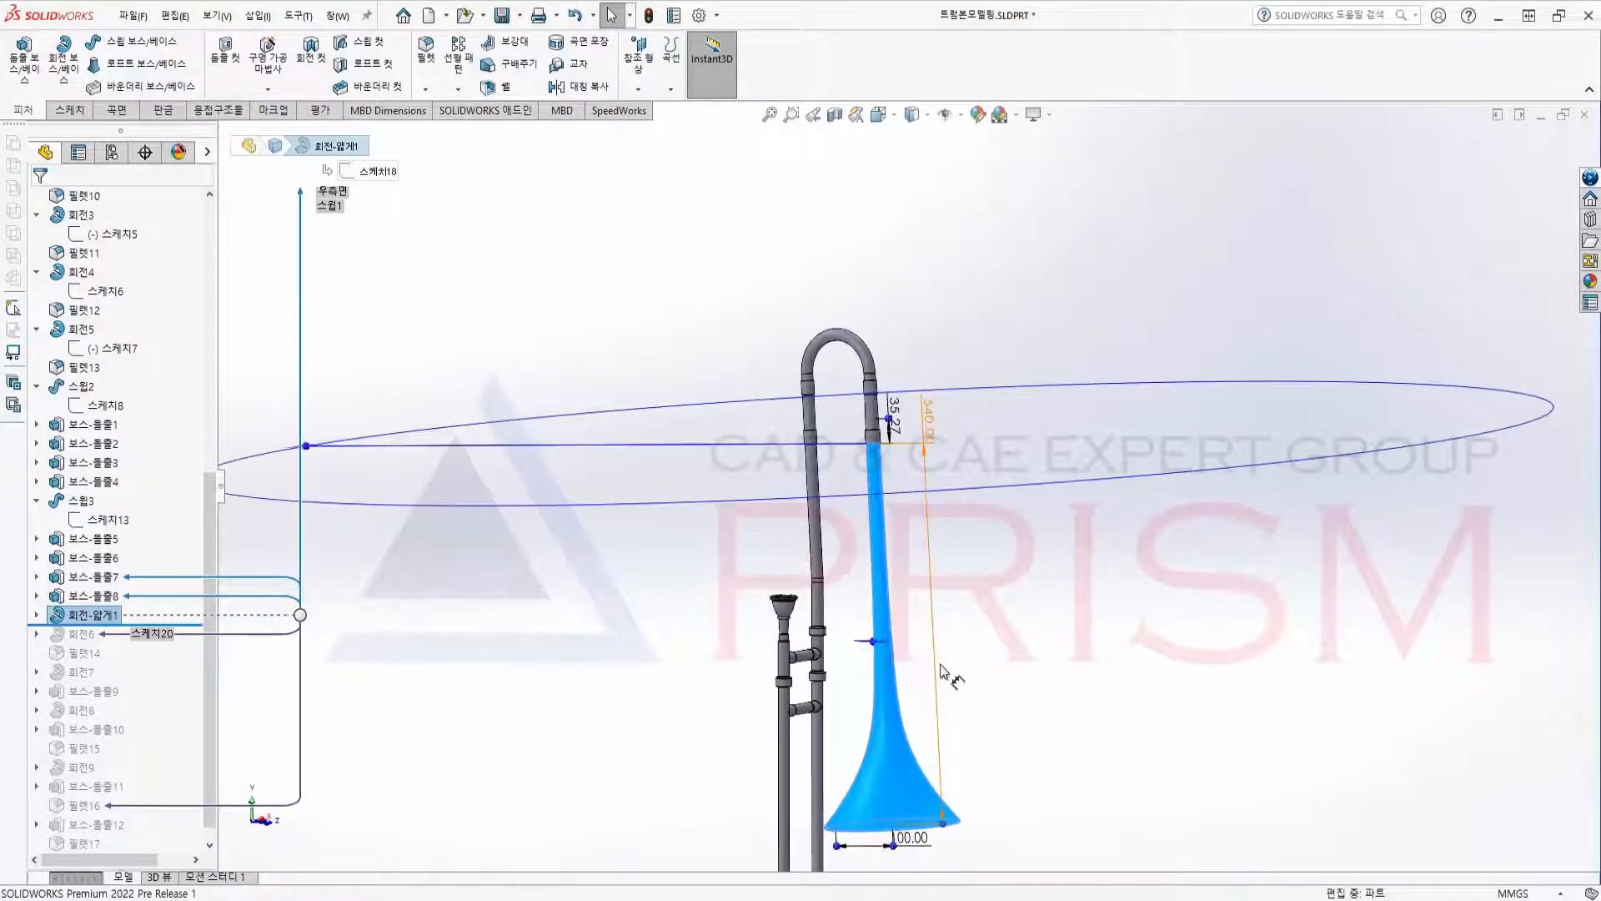
{"action": "middle_click_drag", "start_coordinate": [1042, 651], "coordinate": [972, 636]}
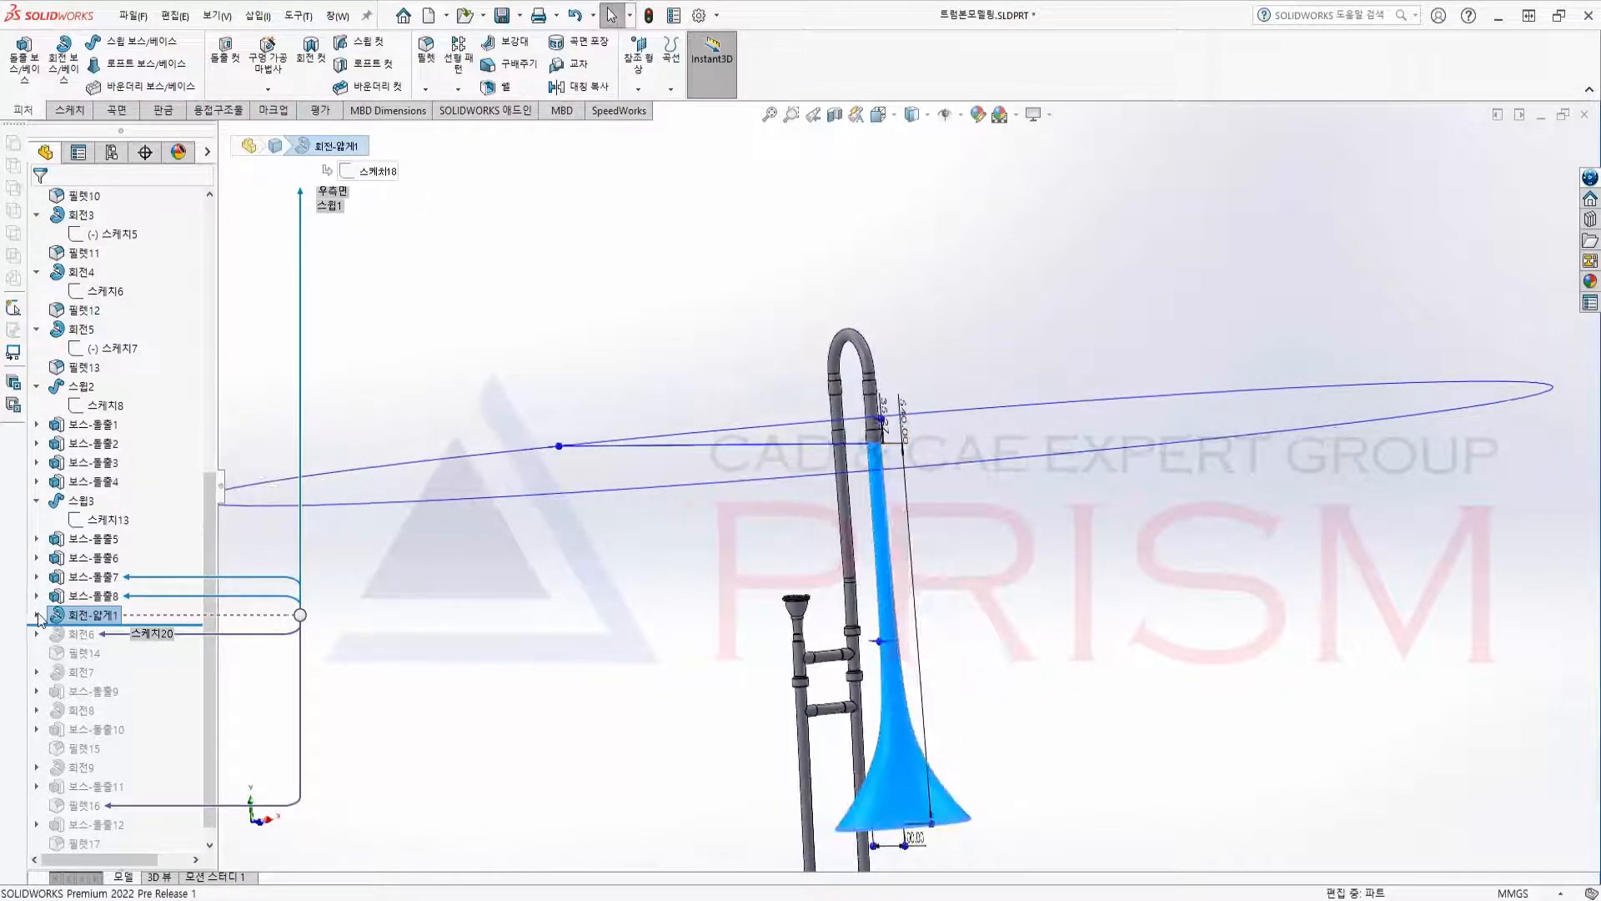
{"action": "left_click", "coordinate": [36, 614]}
{"action": "left_click", "coordinate": [116, 633]}
{"action": "left_click", "coordinate": [119, 583]}
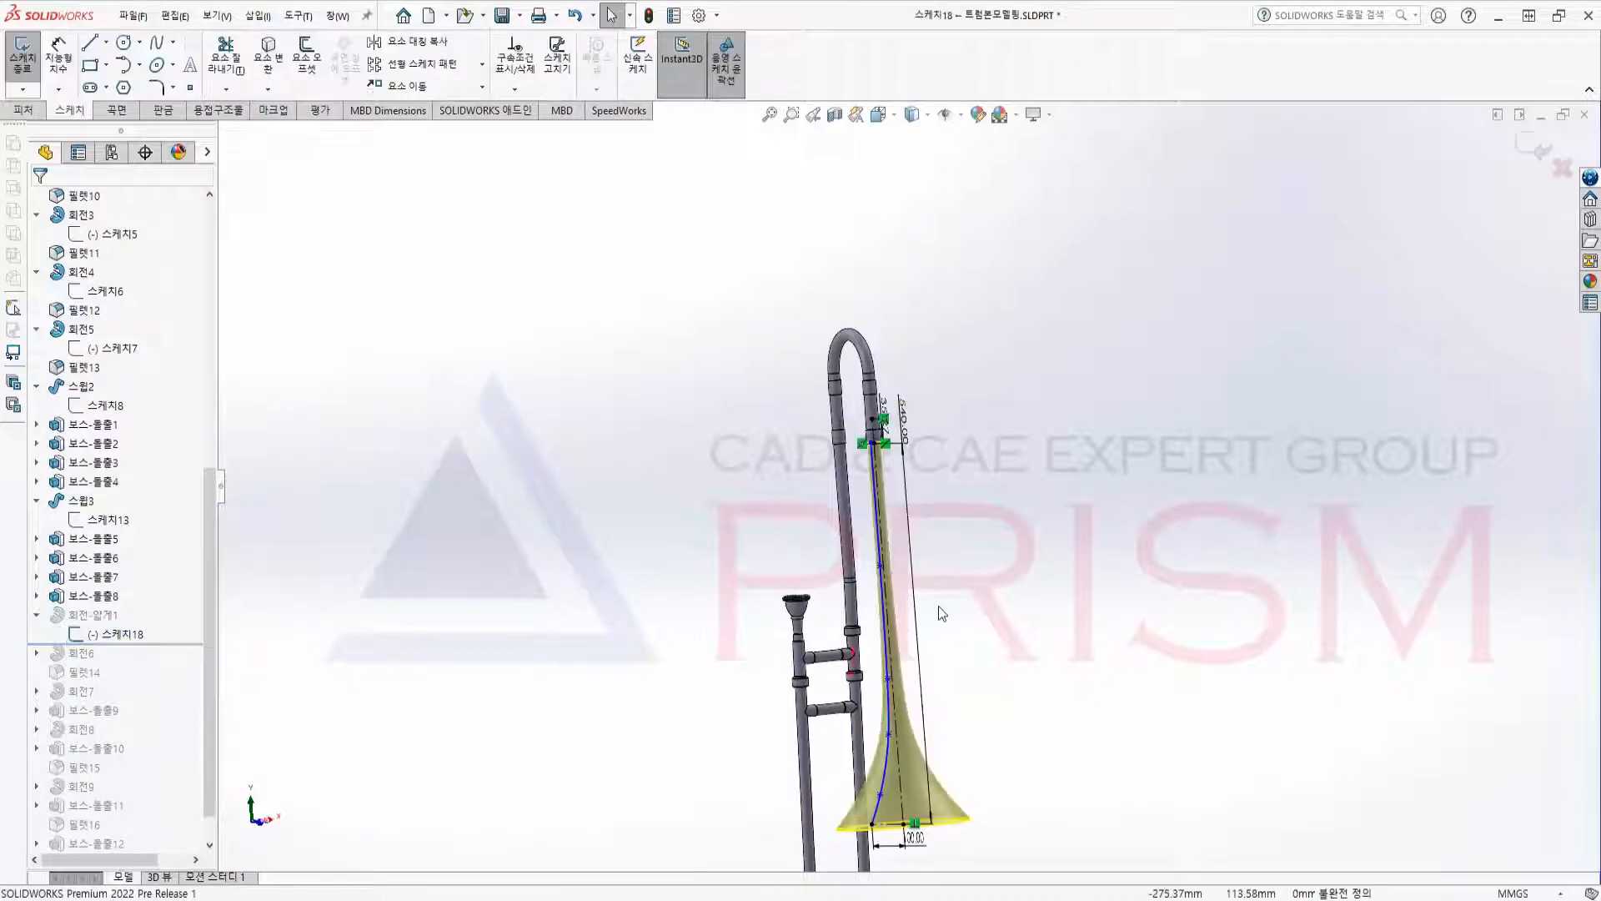
{"action": "key", "text": "ctrl+8"}
{"action": "scroll", "coordinate": [926, 354], "scroll_direction": "down", "scroll_amount": 3}
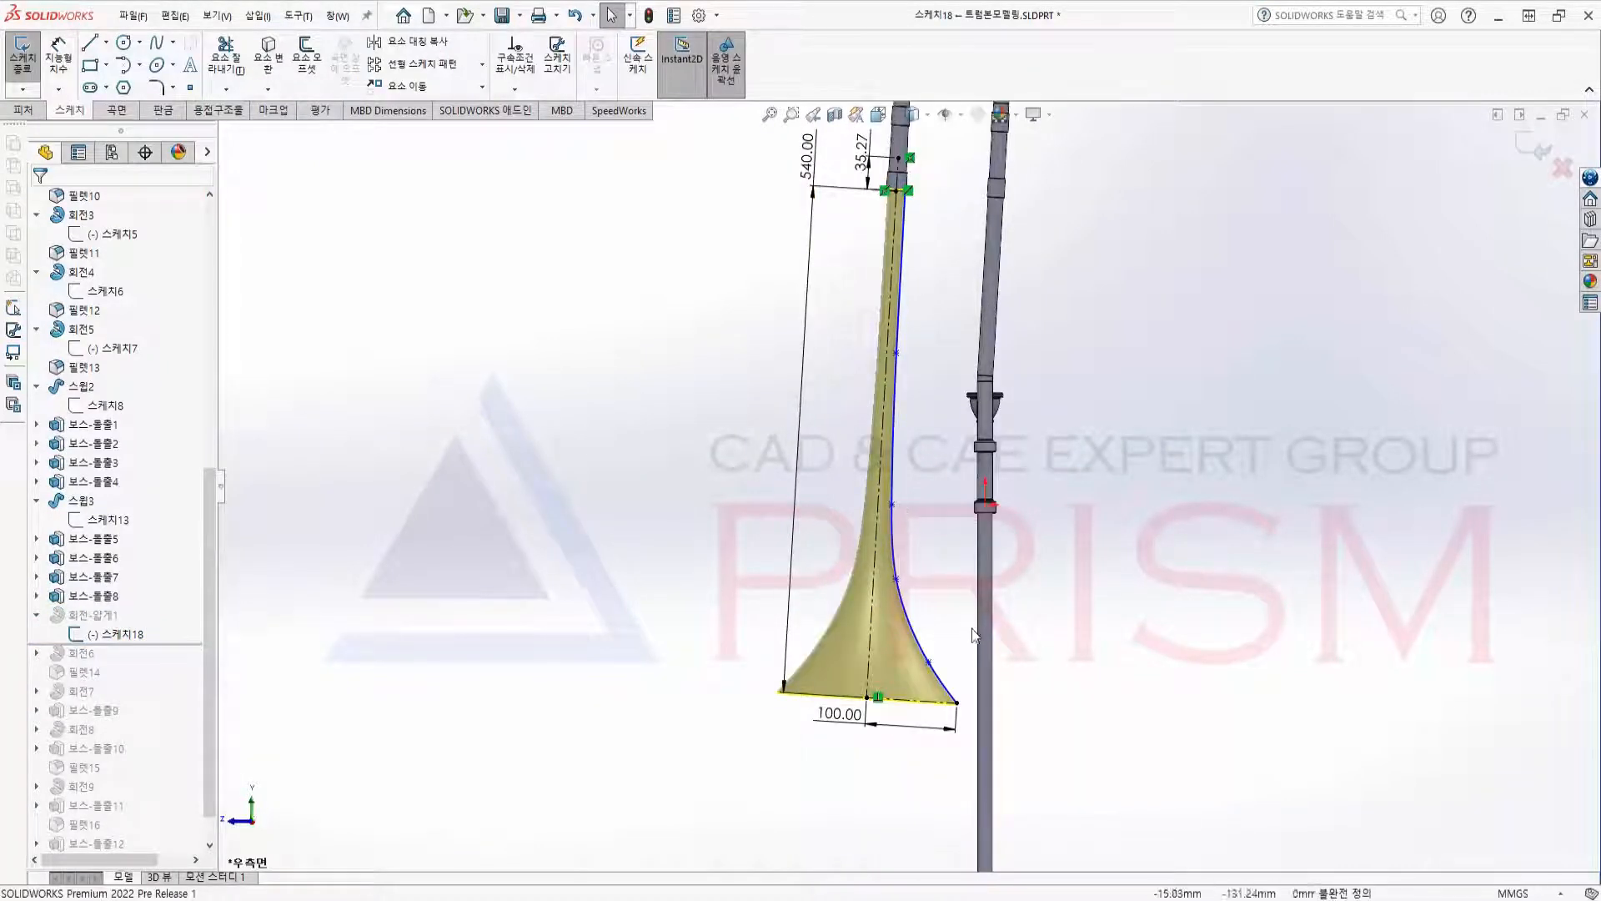
{"action": "scroll", "coordinate": [1034, 452], "scroll_direction": "up", "scroll_amount": 4}
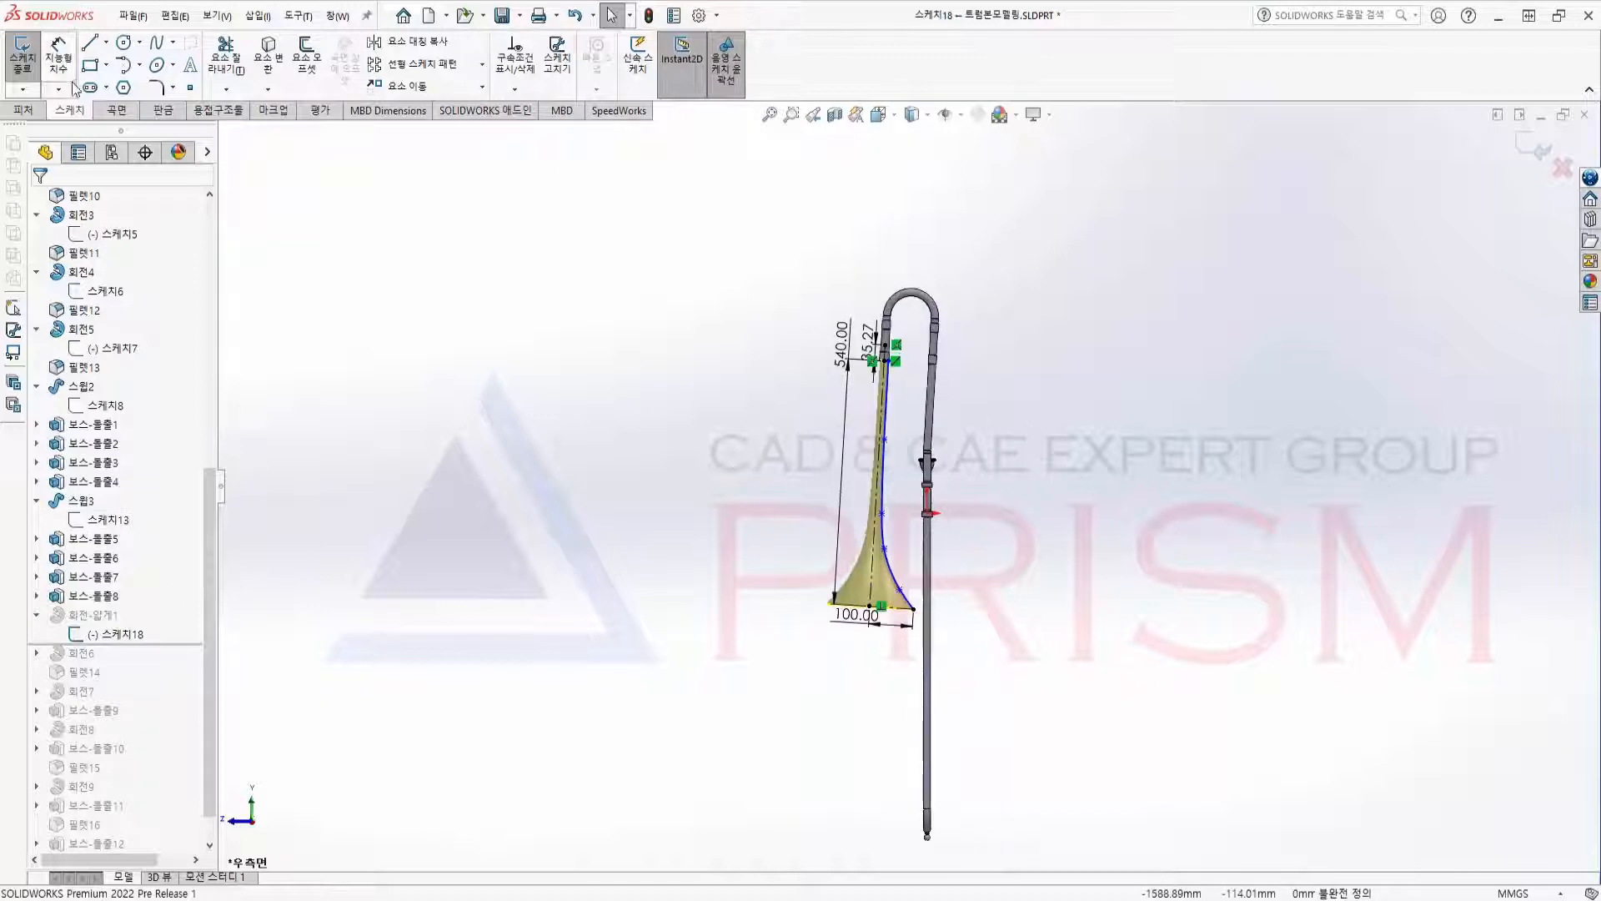
{"action": "left_click", "coordinate": [18, 66]}
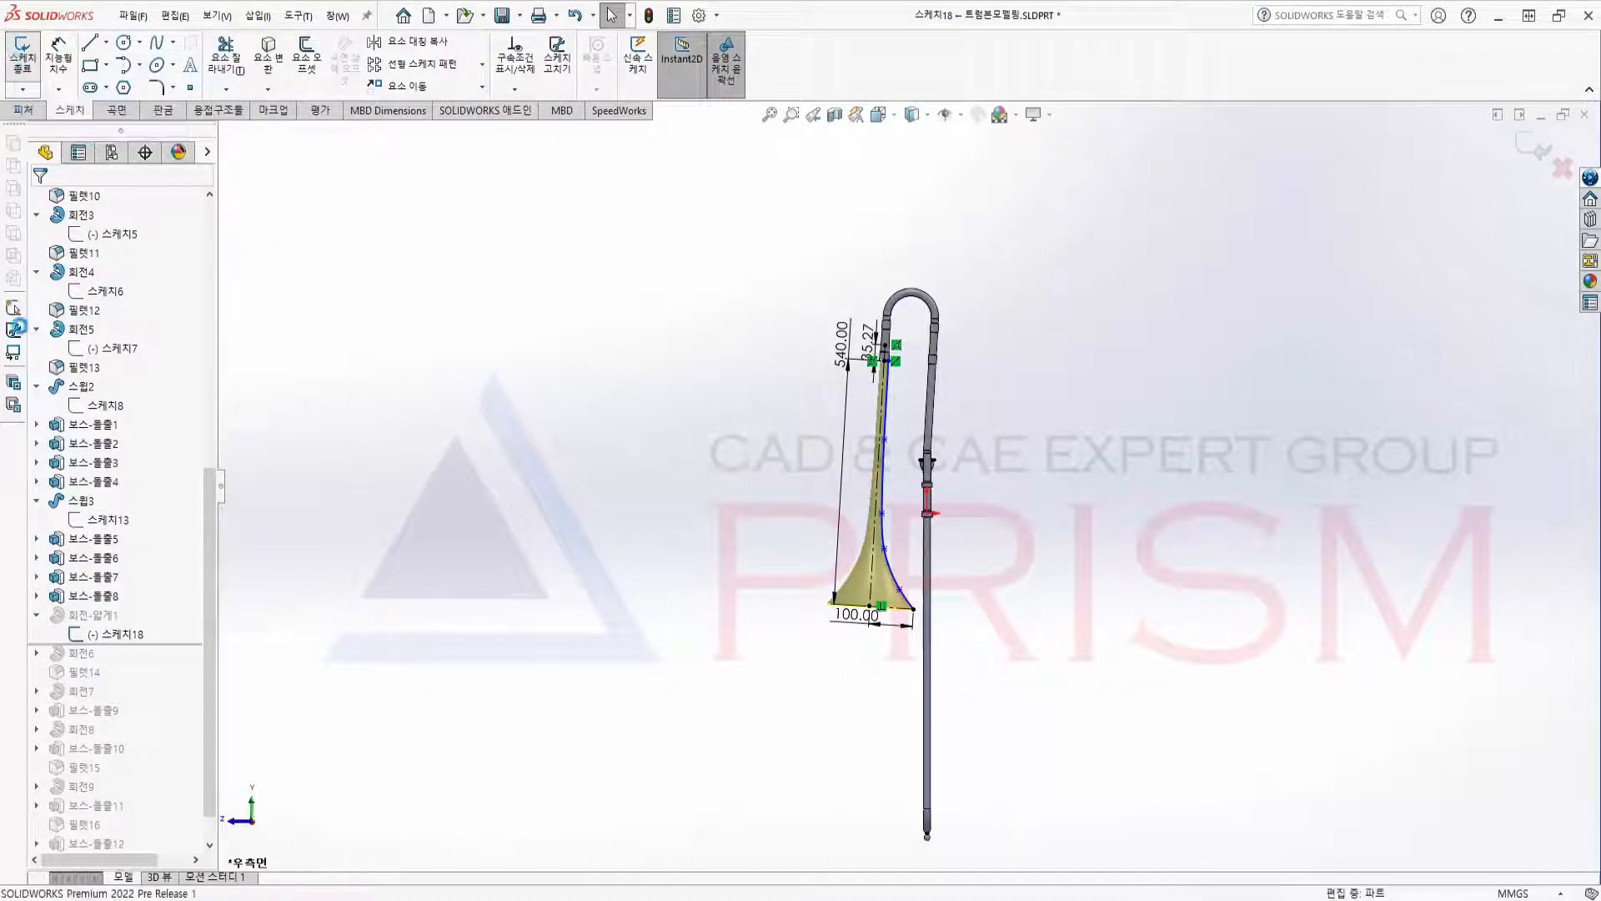
Open the feature definition of 회전-얇게1 to review its axis, angle and thin-wall settings, and close it without changes.
{"action": "left_click", "coordinate": [93, 615]}
{"action": "left_click", "coordinate": [140, 566]}
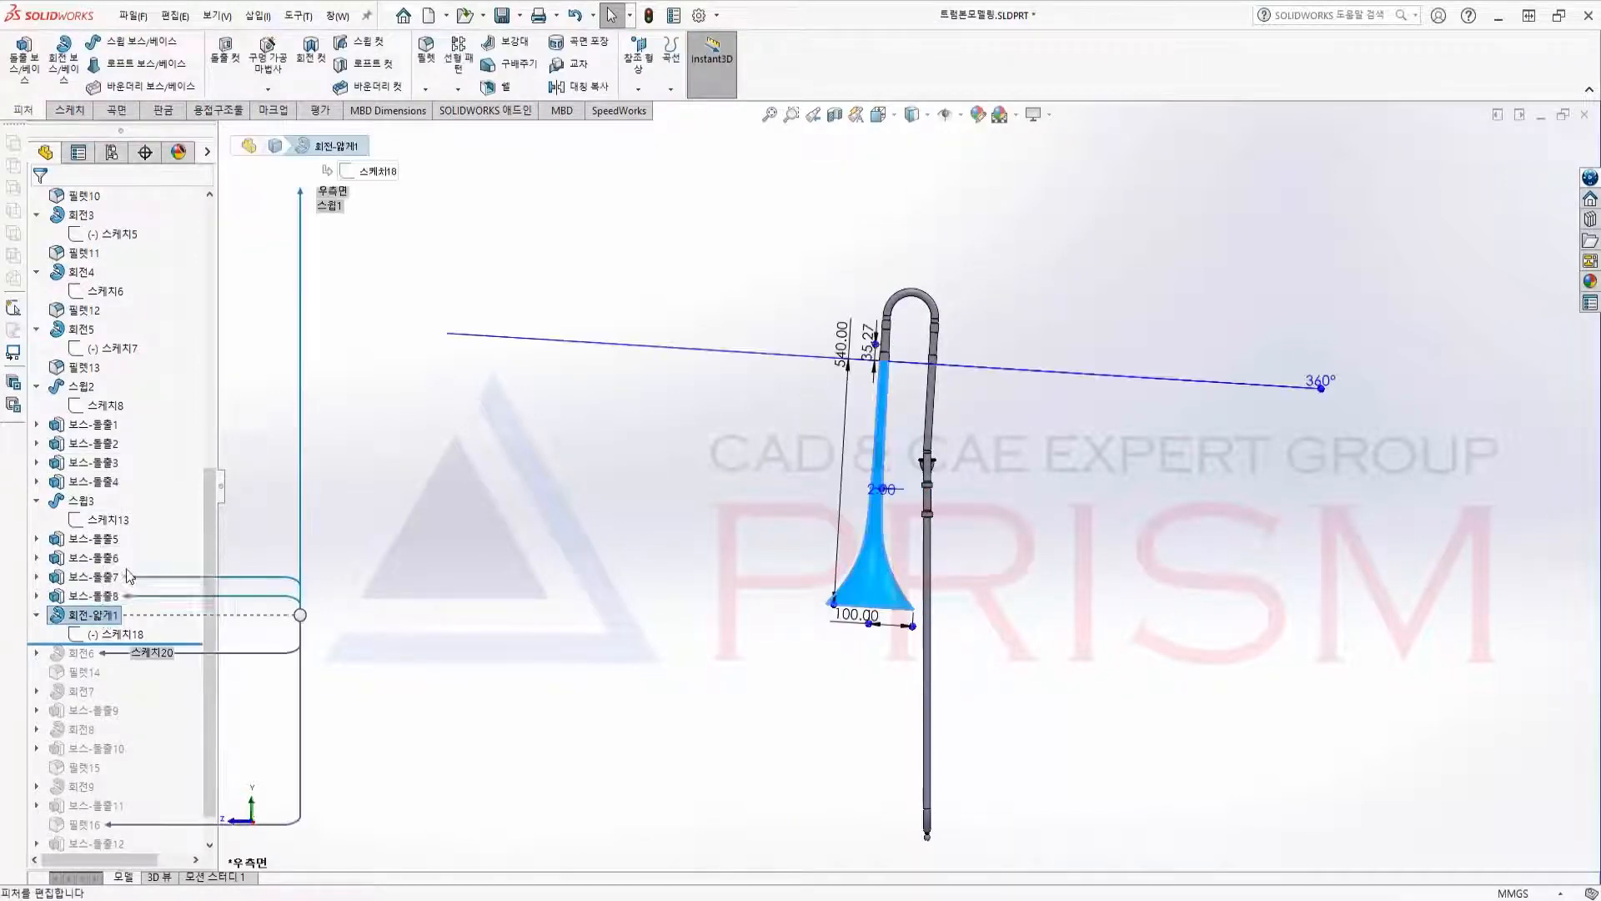
{"action": "scroll", "coordinate": [918, 444], "scroll_direction": "down", "scroll_amount": 2}
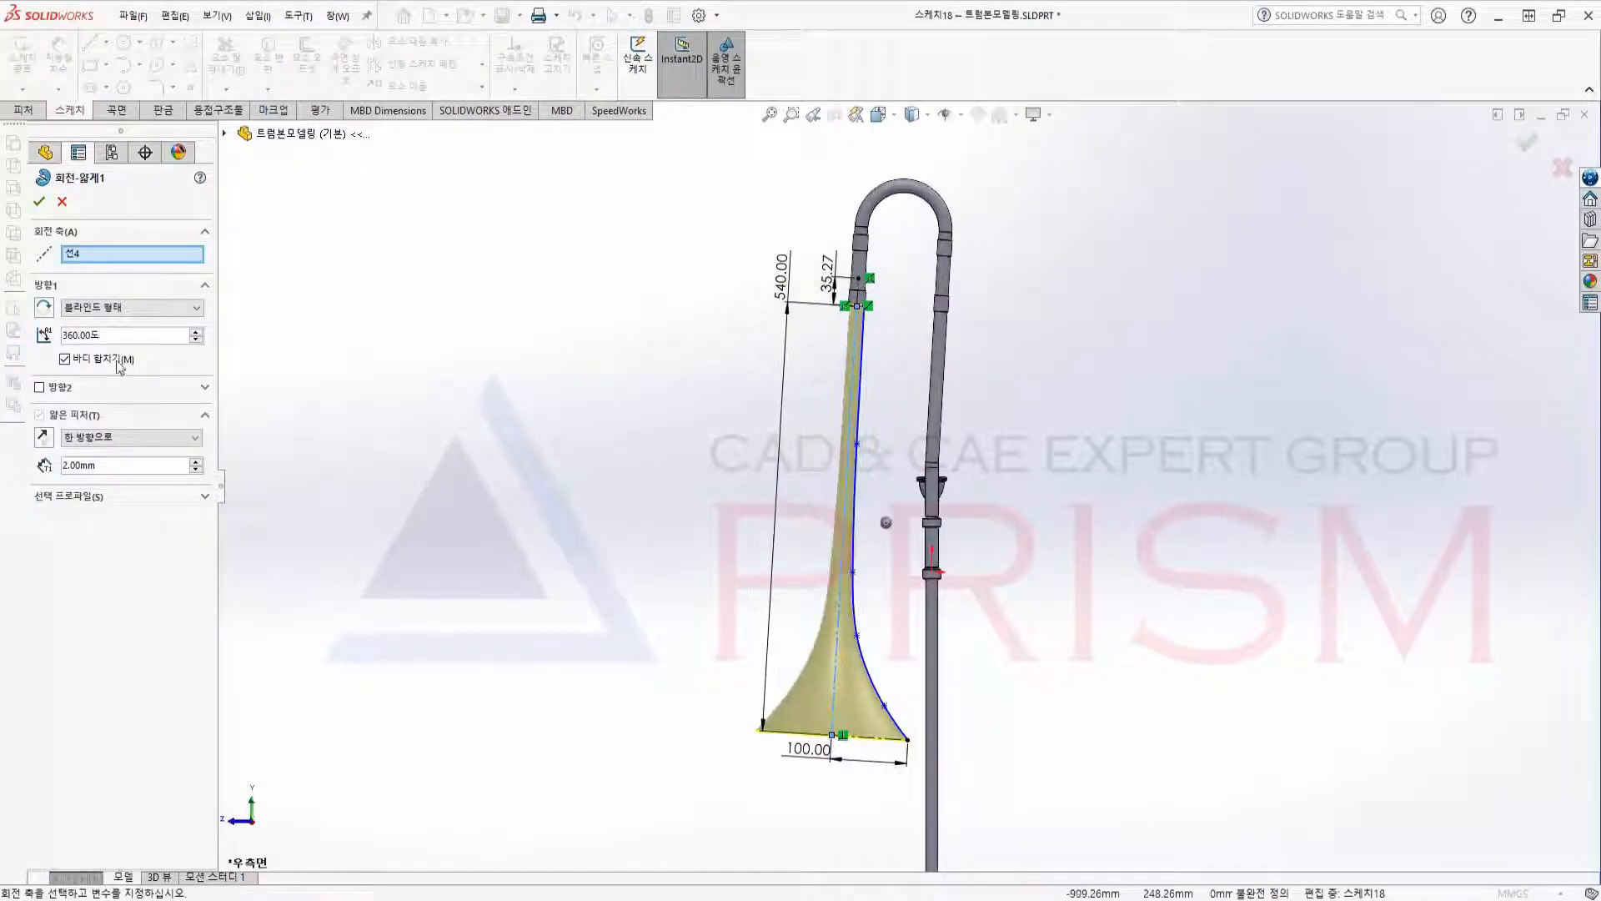
{"action": "left_click", "coordinate": [62, 203]}
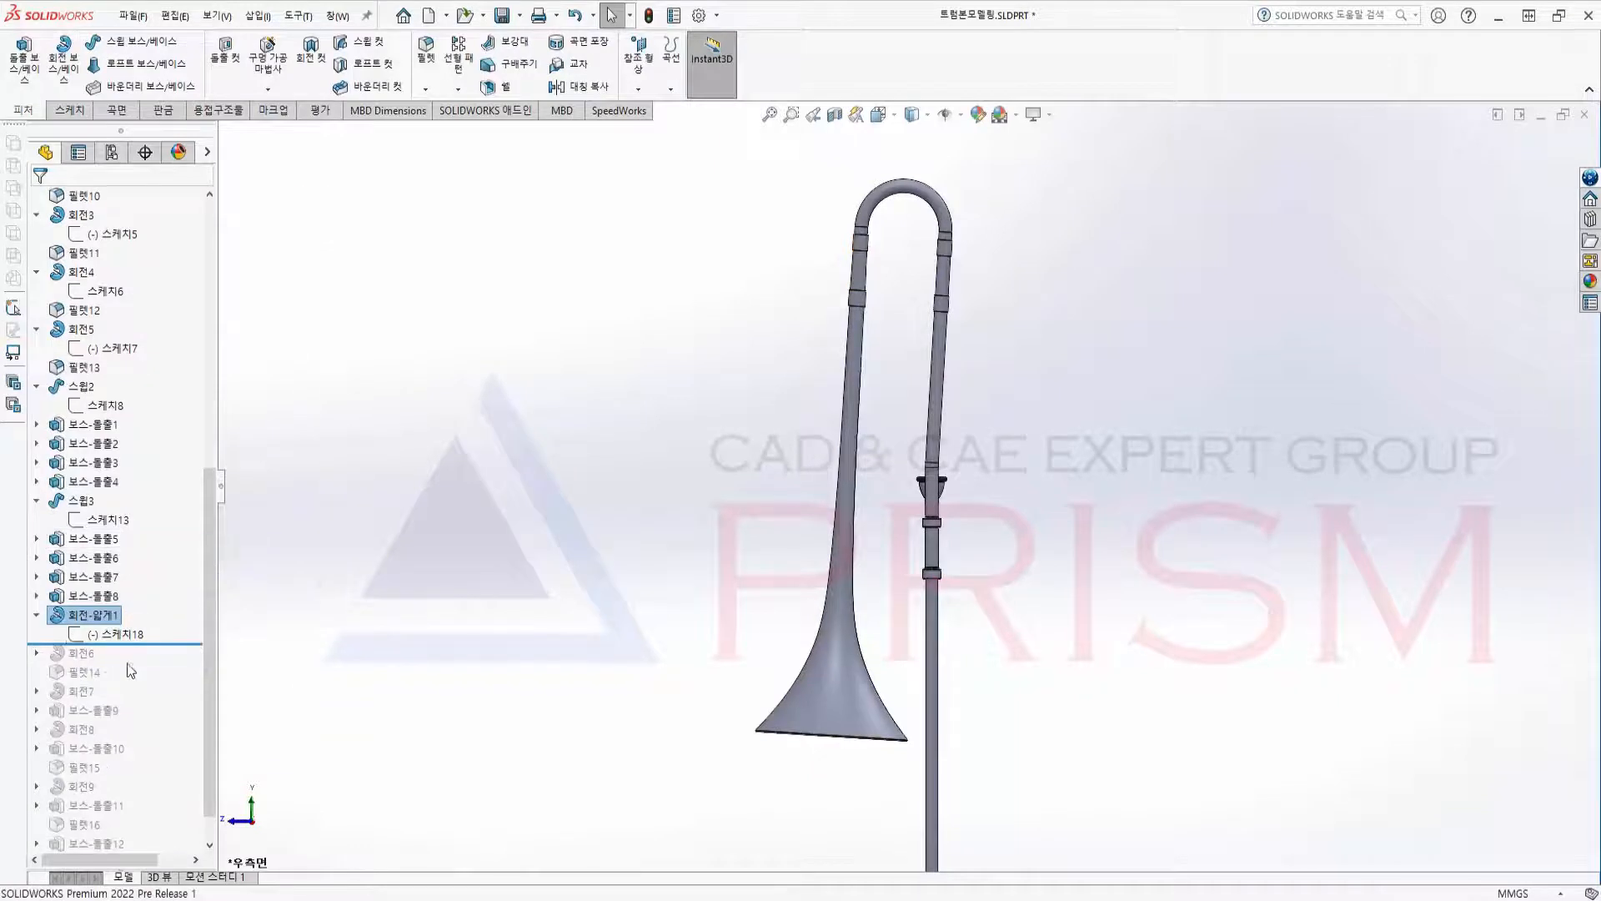
Roll the history forward past 회전6 and inspect the revolved bell rim together with its 스케치20.
{"action": "left_click_drag", "start_coordinate": [135, 643], "coordinate": [133, 655]}
{"action": "left_click", "coordinate": [76, 654]}
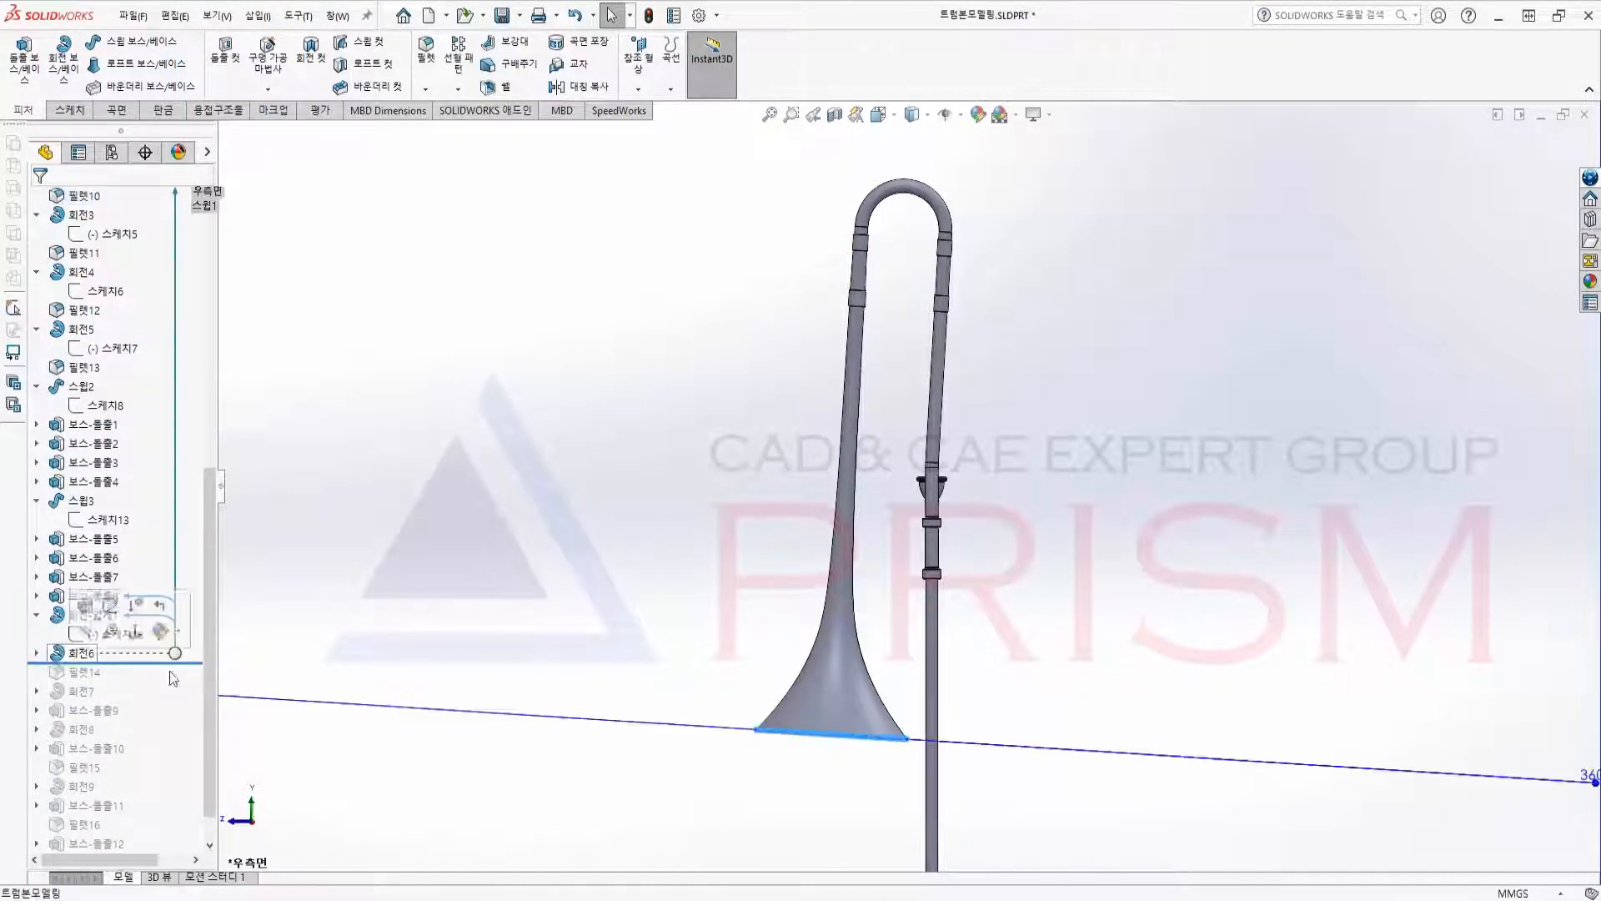
{"action": "scroll", "coordinate": [843, 693], "scroll_direction": "down", "scroll_amount": 6}
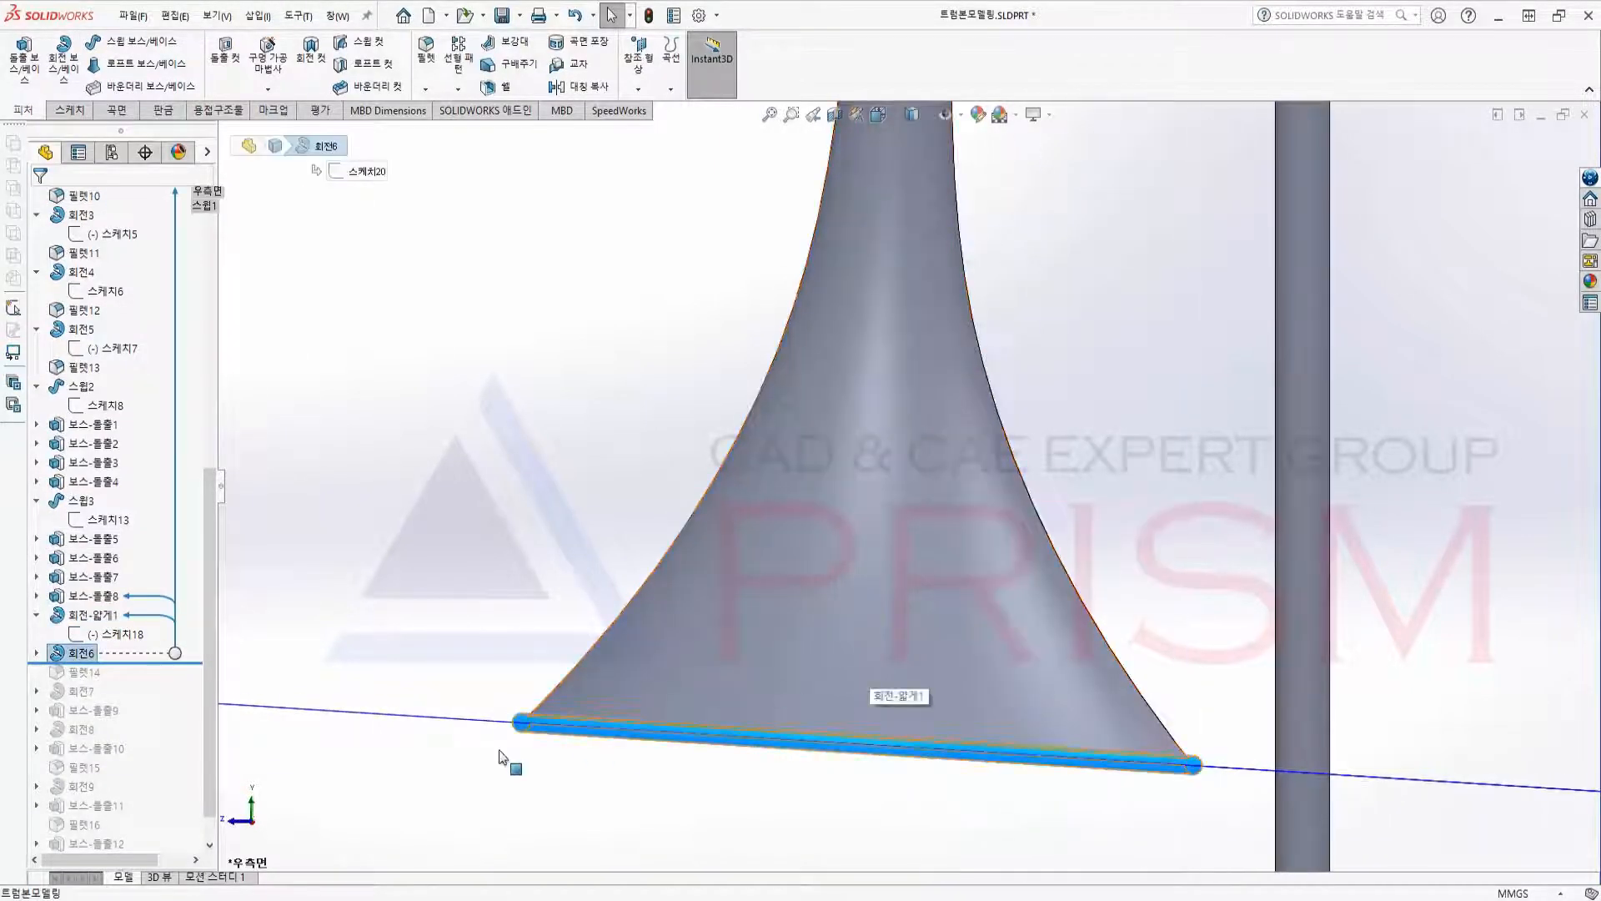
{"action": "left_click", "coordinate": [36, 653]}
{"action": "left_click", "coordinate": [109, 673]}
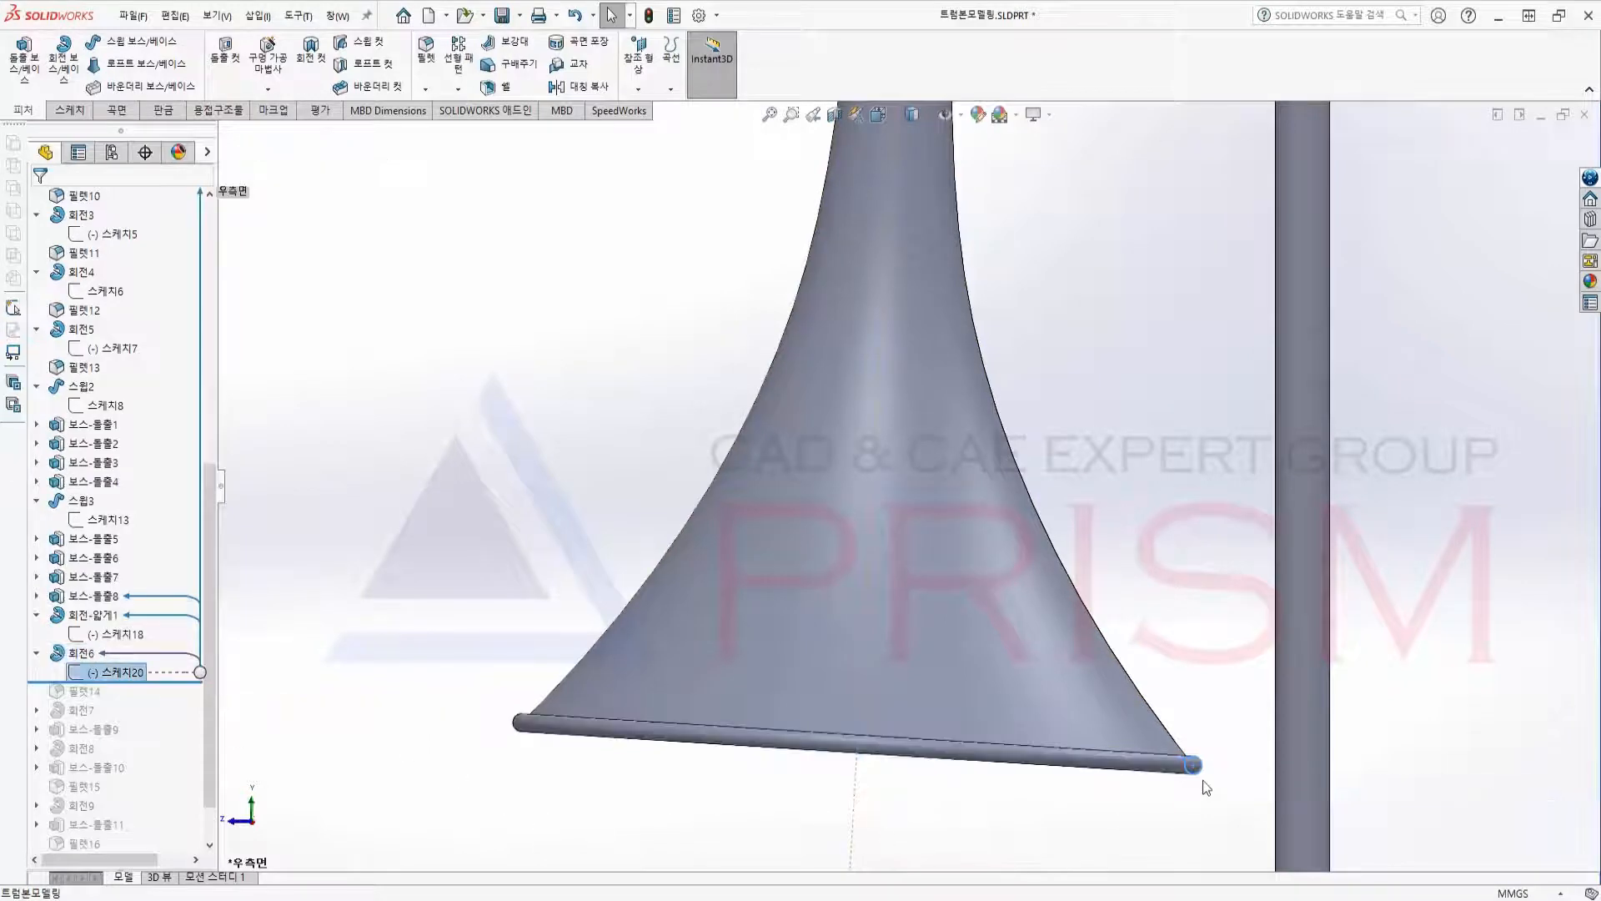
{"action": "scroll", "coordinate": [1206, 787], "scroll_direction": "down", "scroll_amount": 4}
{"action": "scroll", "coordinate": [682, 622], "scroll_direction": "up", "scroll_amount": 3}
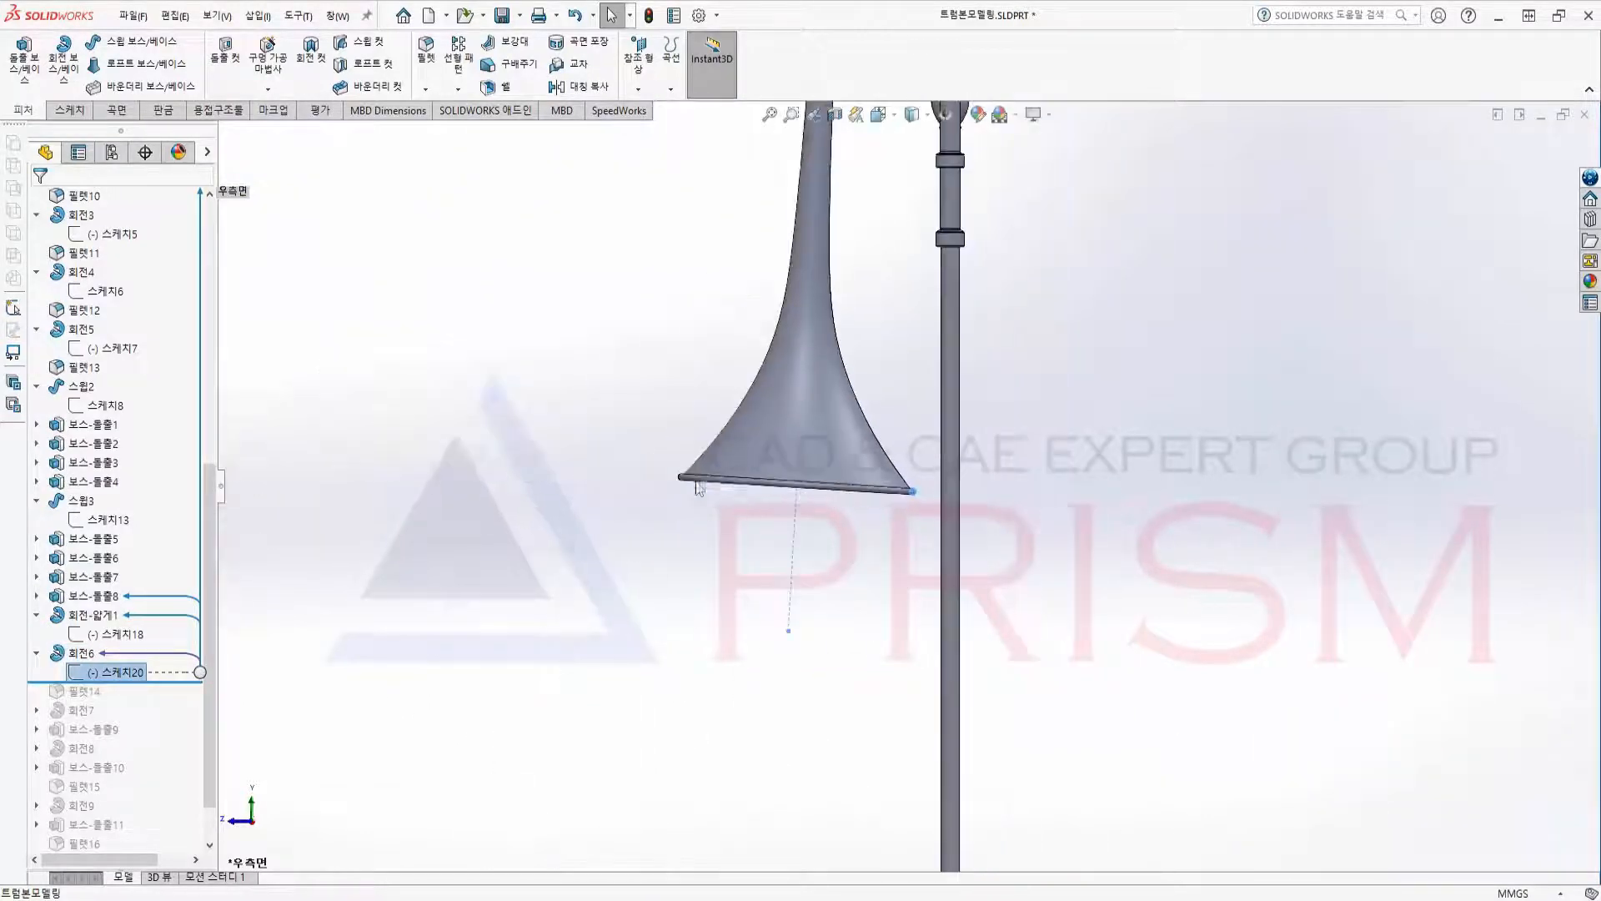
Roll the history forward past 필렛14 and inspect the filleted collar edges on both legs below the bend.
{"action": "left_click_drag", "start_coordinate": [123, 682], "coordinate": [91, 700]}
{"action": "scroll", "coordinate": [761, 367], "scroll_direction": "up", "scroll_amount": 4}
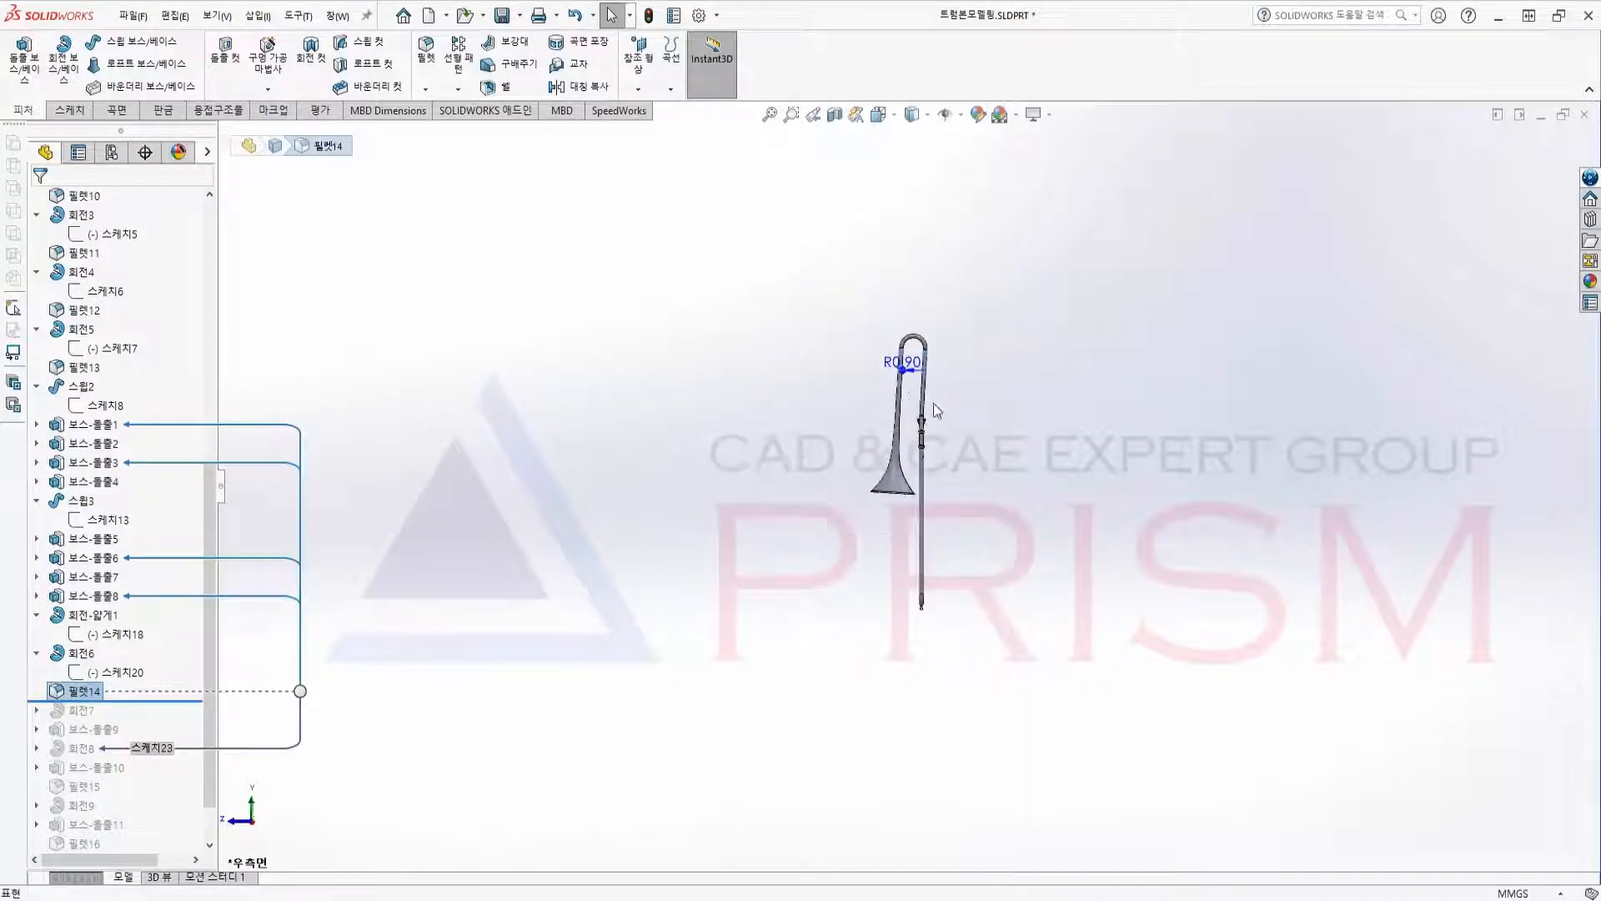
{"action": "scroll", "coordinate": [913, 390], "scroll_direction": "down", "scroll_amount": 6}
{"action": "middle_click_drag", "start_coordinate": [955, 421], "coordinate": [846, 439]}
{"action": "scroll", "coordinate": [938, 700], "scroll_direction": "up", "scroll_amount": 5}
{"action": "scroll", "coordinate": [745, 636], "scroll_direction": "down", "scroll_amount": 3}
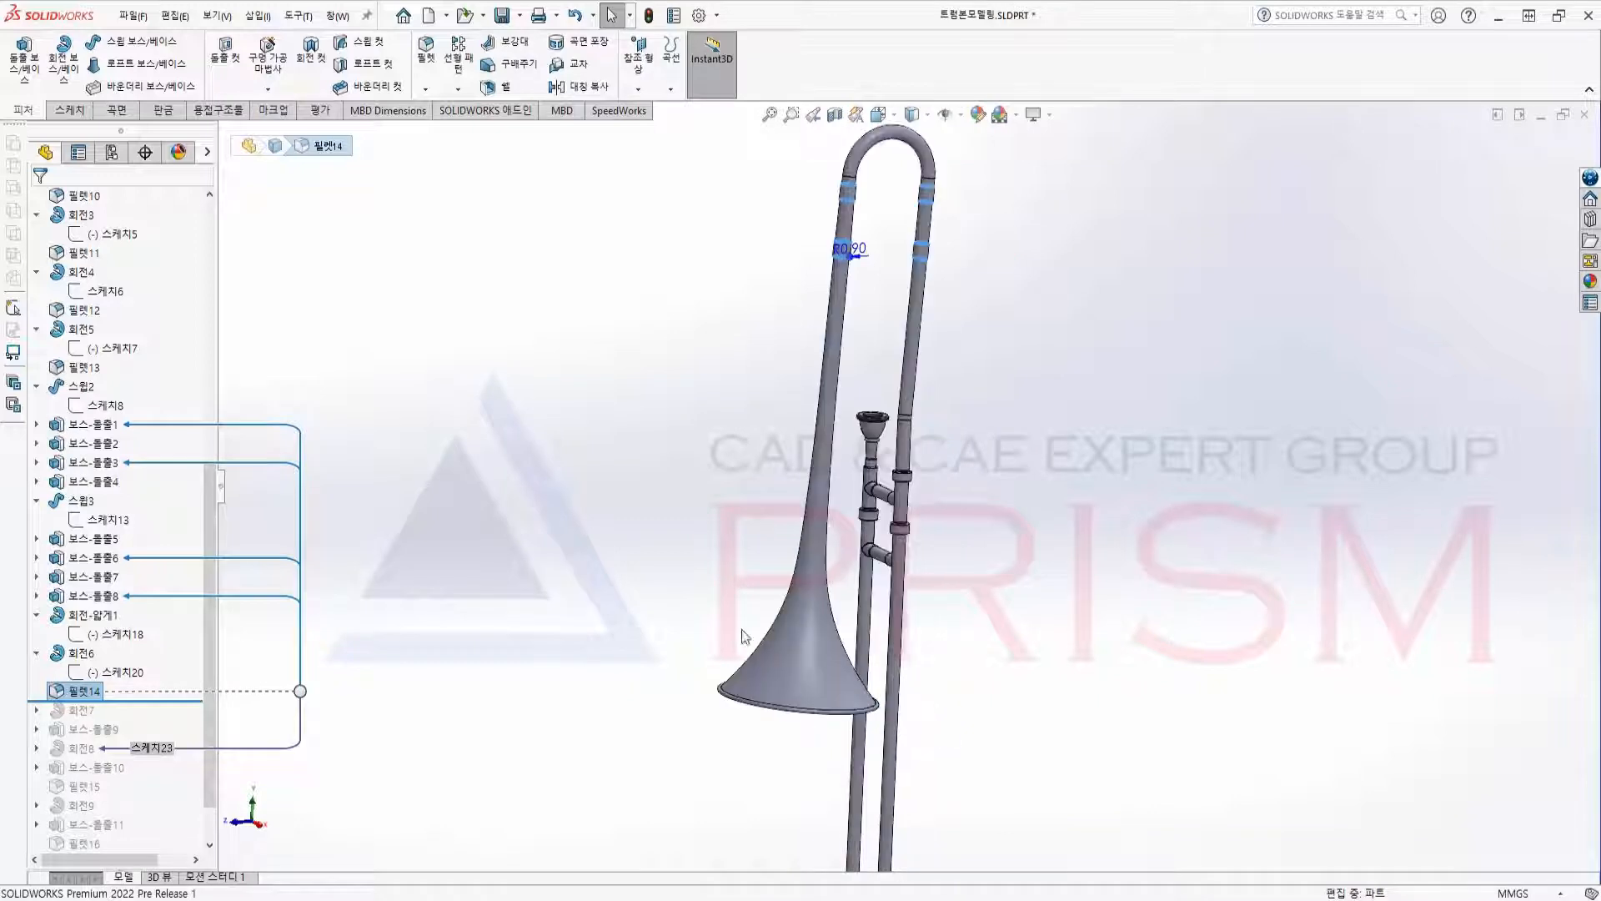
Roll the history forward past 회전7 and examine the lower cross brace's revolve and the dimensions of its 스케치21.
{"action": "scroll", "coordinate": [129, 713], "scroll_direction": "down", "scroll_amount": 1}
{"action": "left_click_drag", "start_coordinate": [140, 643], "coordinate": [138, 657]}
{"action": "left_click", "coordinate": [79, 655]}
{"action": "scroll", "coordinate": [897, 273], "scroll_direction": "down", "scroll_amount": 6}
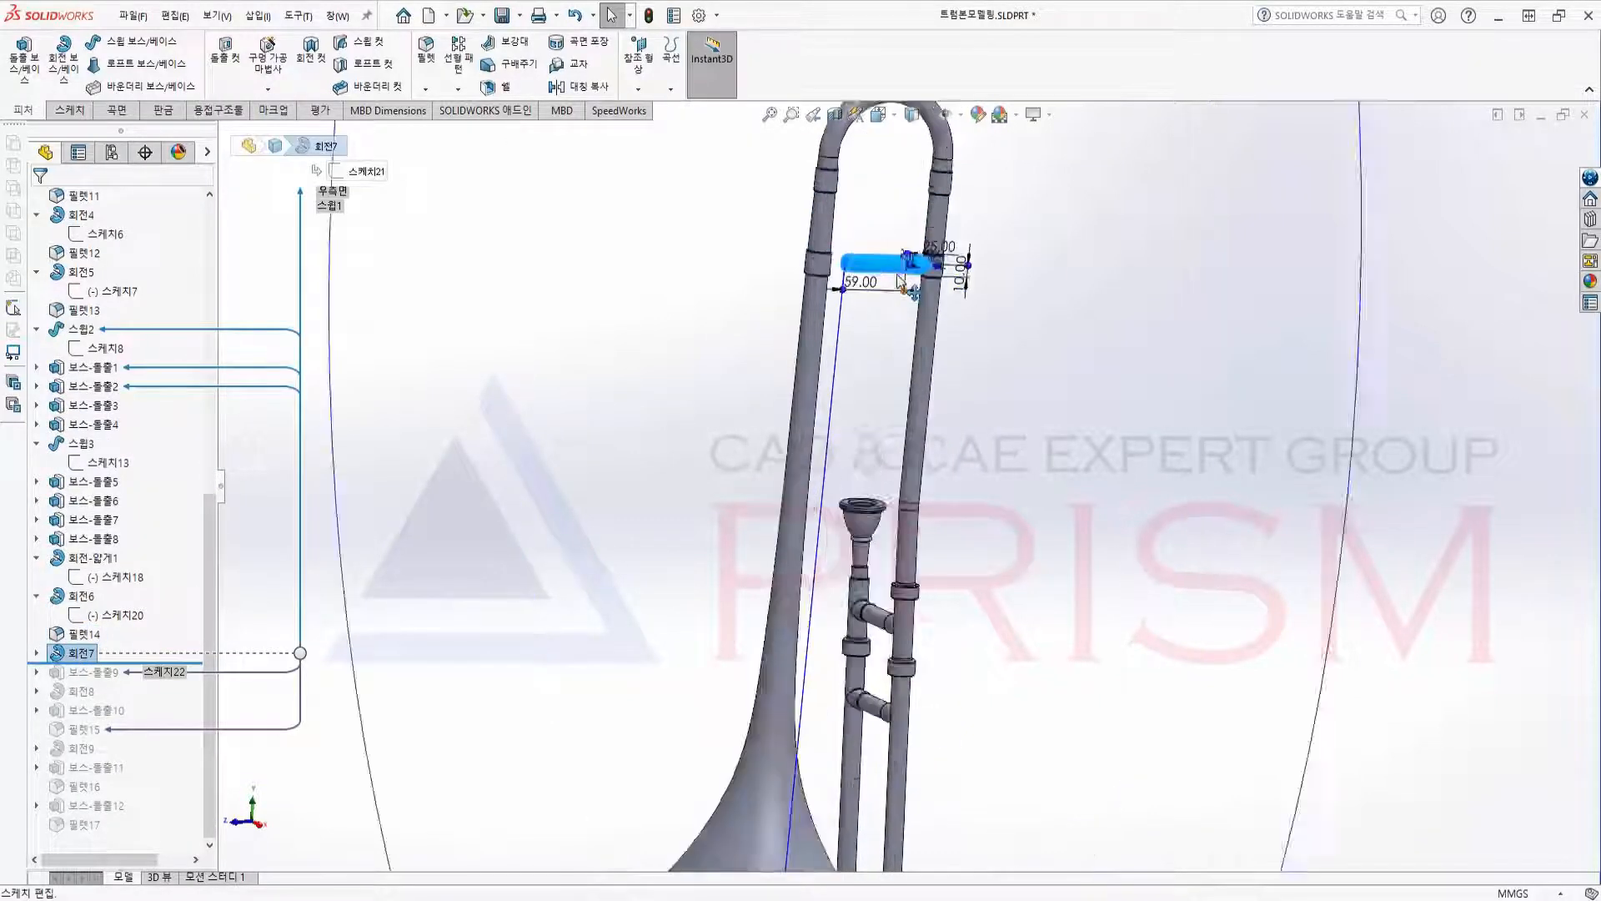
{"action": "left_click", "coordinate": [37, 653]}
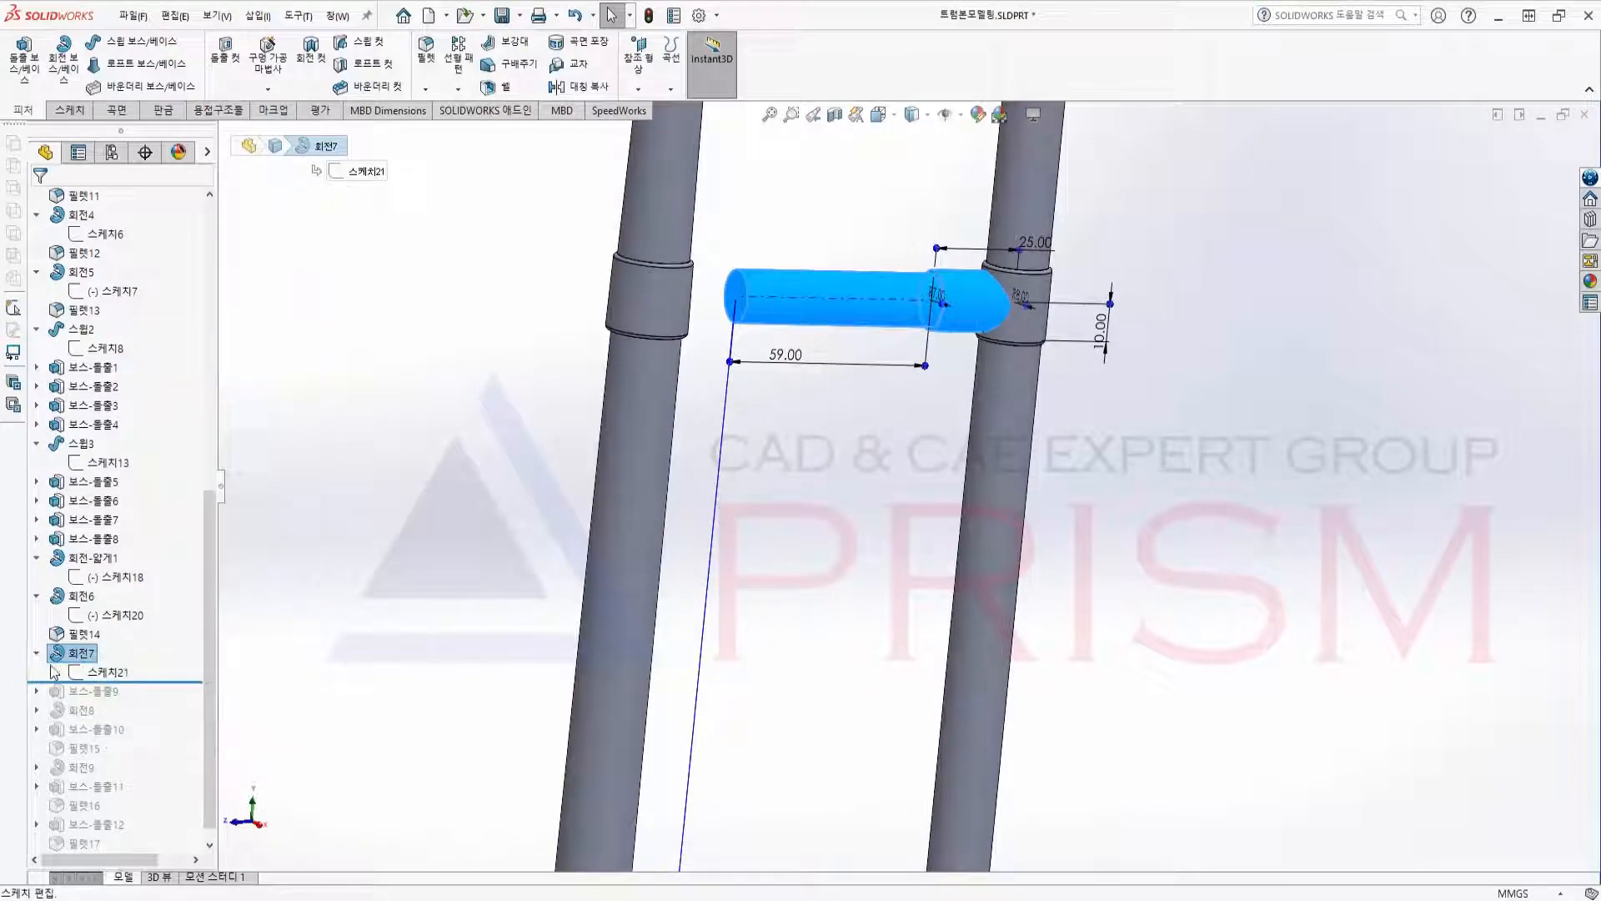
{"action": "left_click", "coordinate": [108, 672]}
{"action": "middle_click_drag", "start_coordinate": [817, 459], "coordinate": [782, 439]}
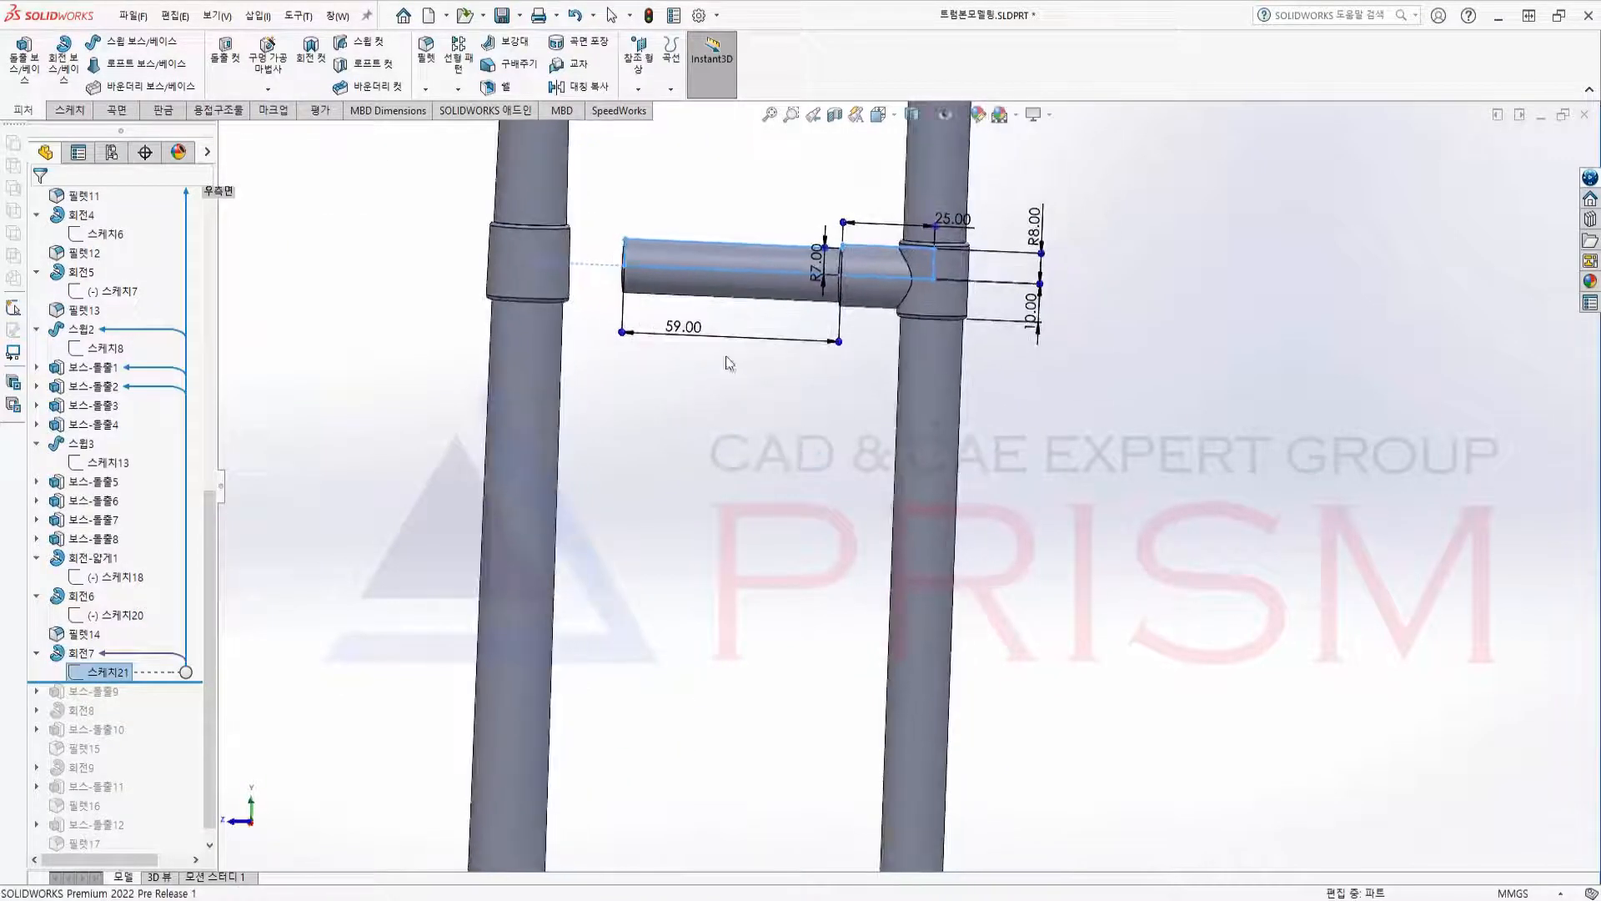
{"action": "scroll", "coordinate": [796, 313], "scroll_direction": "up", "scroll_amount": 3}
{"action": "scroll", "coordinate": [803, 308], "scroll_direction": "down", "scroll_amount": 3}
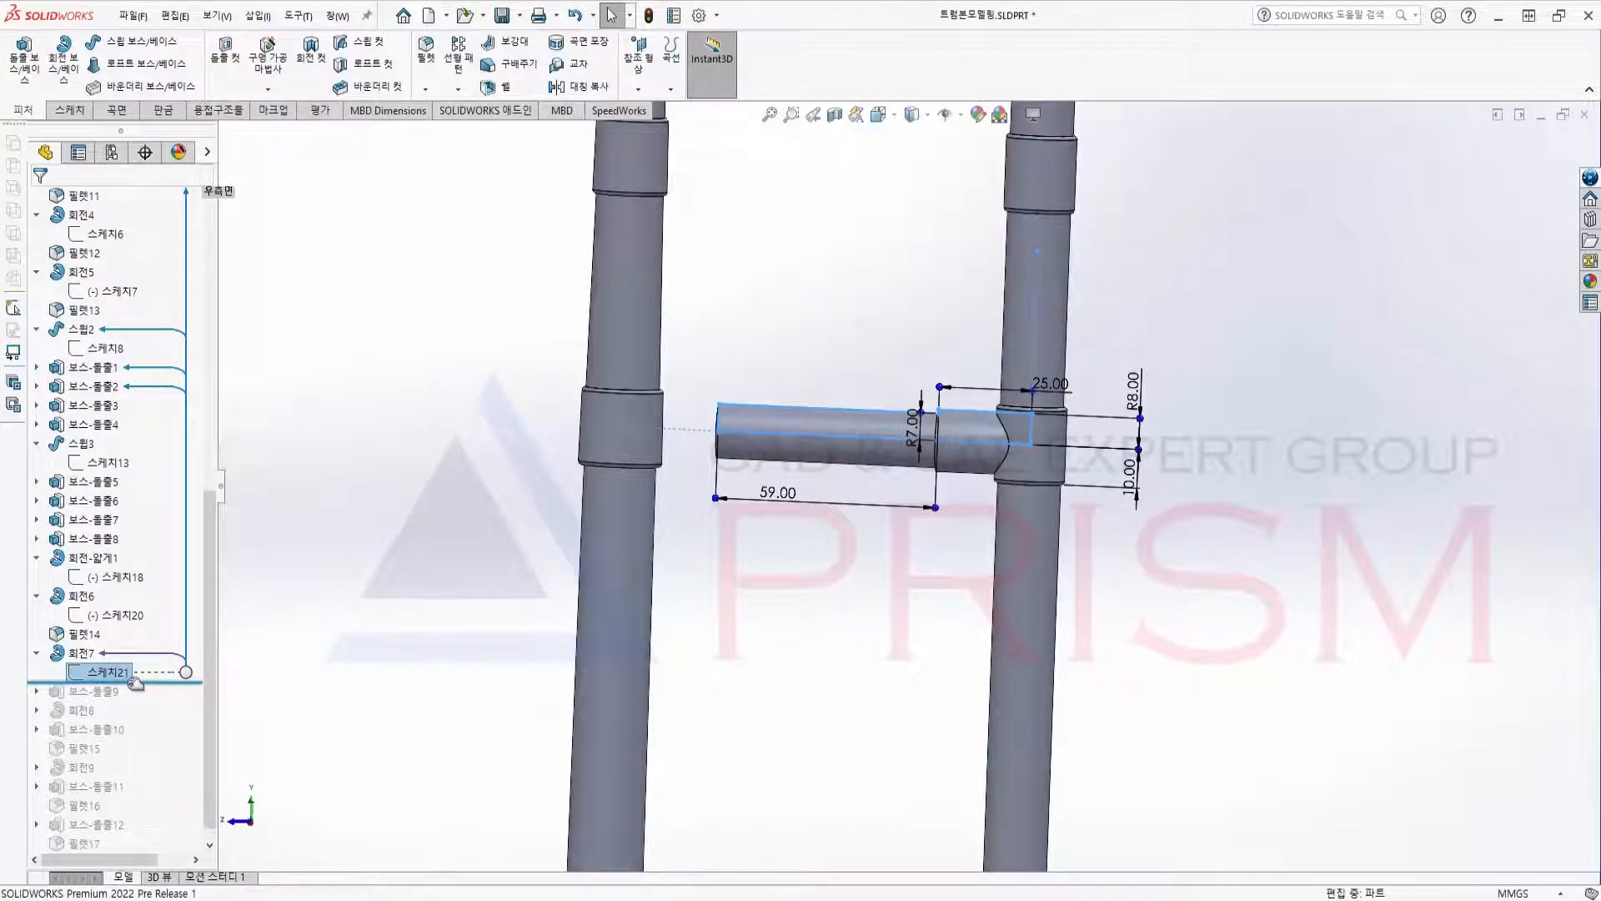
Roll the history forward past 보스-돌출9 and inspect the brace's end extrusion on the bell-side leg with its 스케치22.
{"action": "left_click_drag", "start_coordinate": [133, 682], "coordinate": [129, 700]}
{"action": "left_click", "coordinate": [699, 409]}
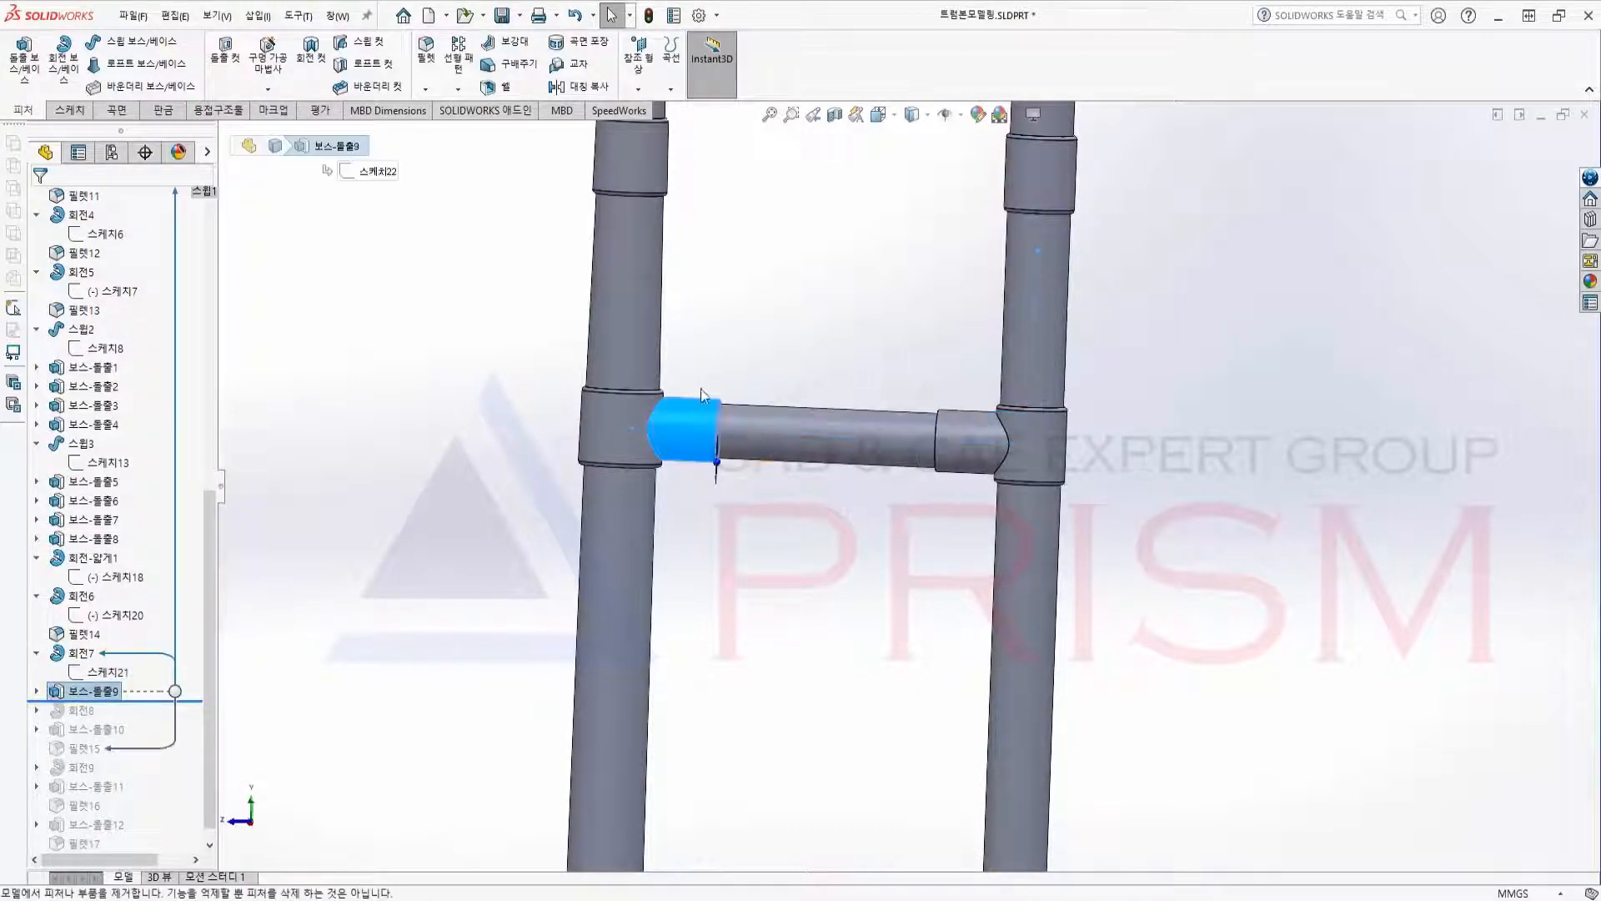
{"action": "left_click", "coordinate": [36, 691]}
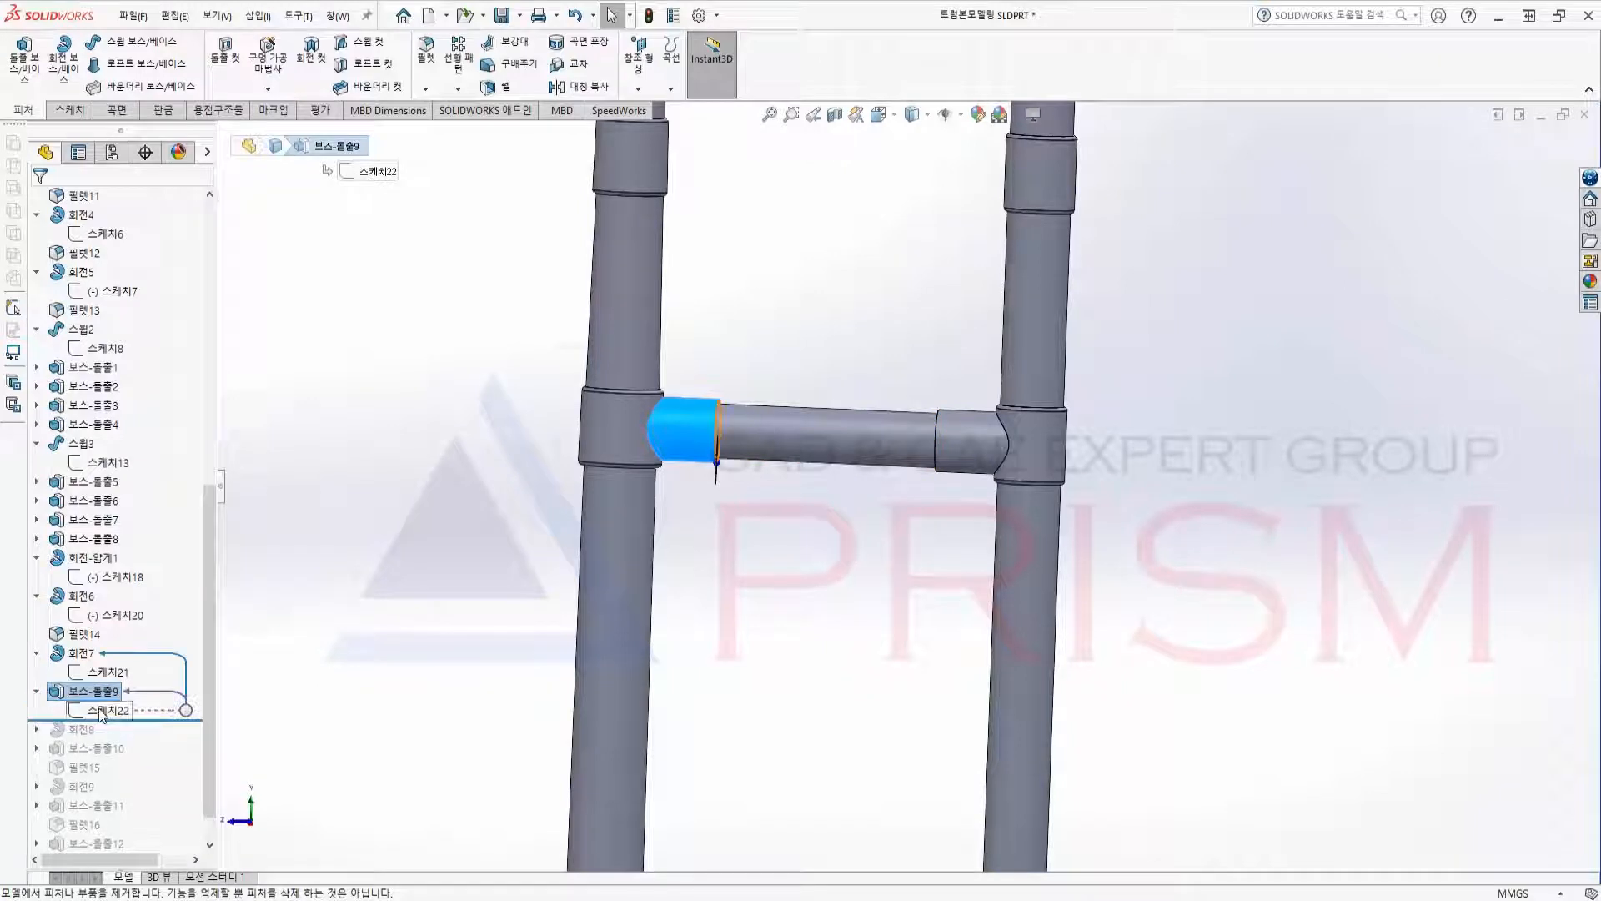
{"action": "left_click", "coordinate": [109, 710]}
{"action": "scroll", "coordinate": [727, 471], "scroll_direction": "down", "scroll_amount": 4}
{"action": "scroll", "coordinate": [732, 500], "scroll_direction": "up", "scroll_amount": 2}
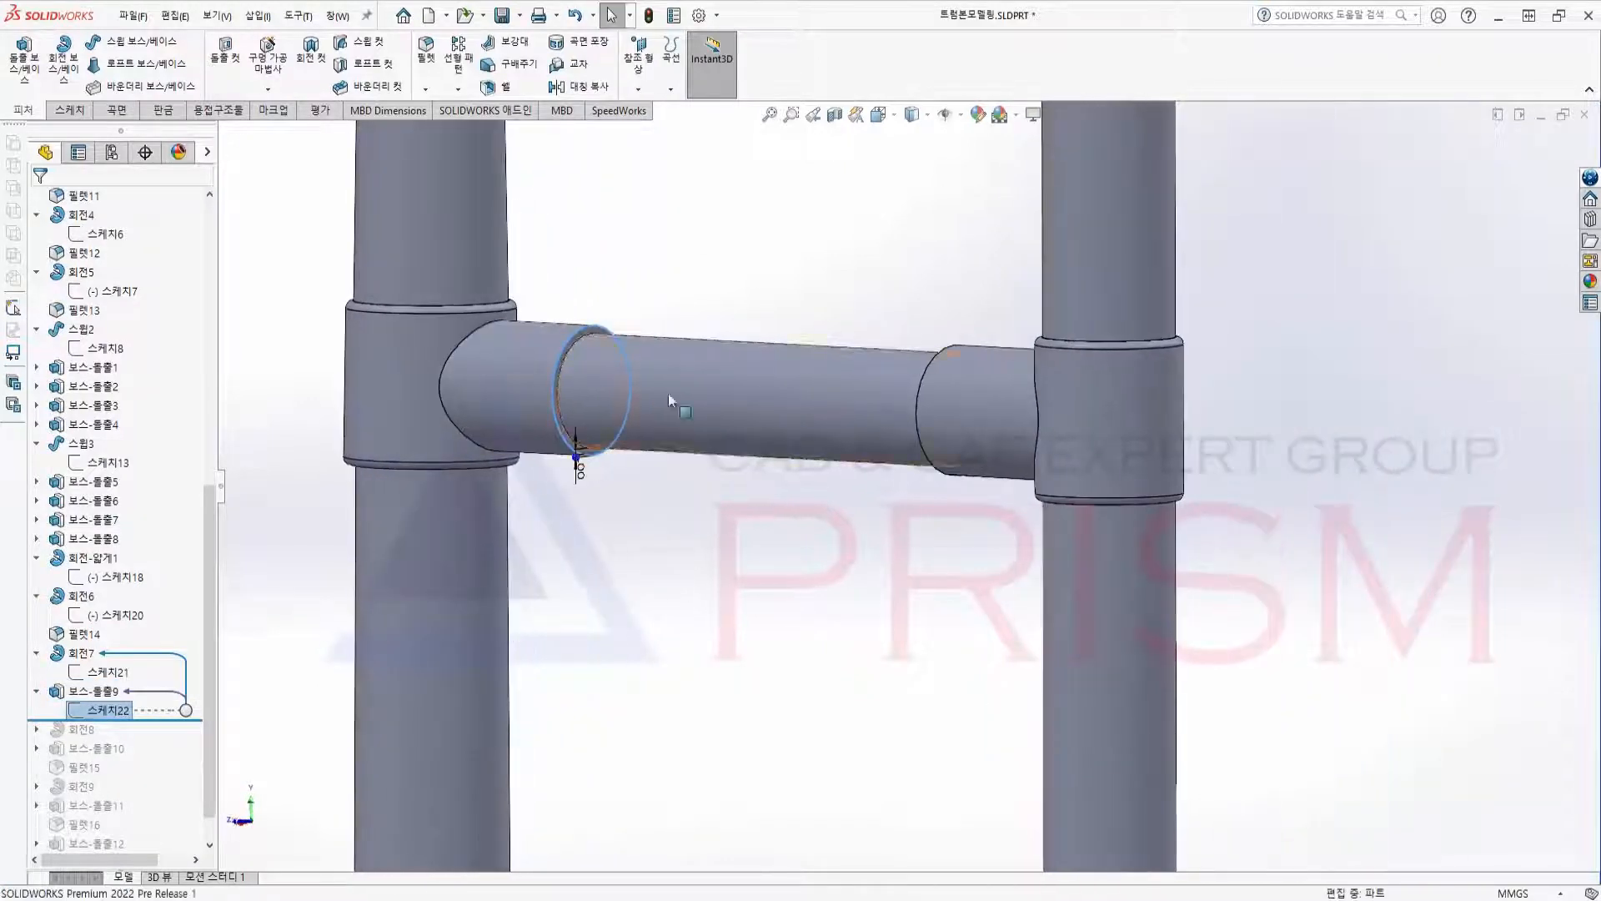
{"action": "scroll", "coordinate": [775, 658], "scroll_direction": "up", "scroll_amount": 4}
{"action": "middle_click_drag", "start_coordinate": [844, 711], "coordinate": [891, 679]}
{"action": "scroll", "coordinate": [891, 678], "scroll_direction": "up", "scroll_amount": 1}
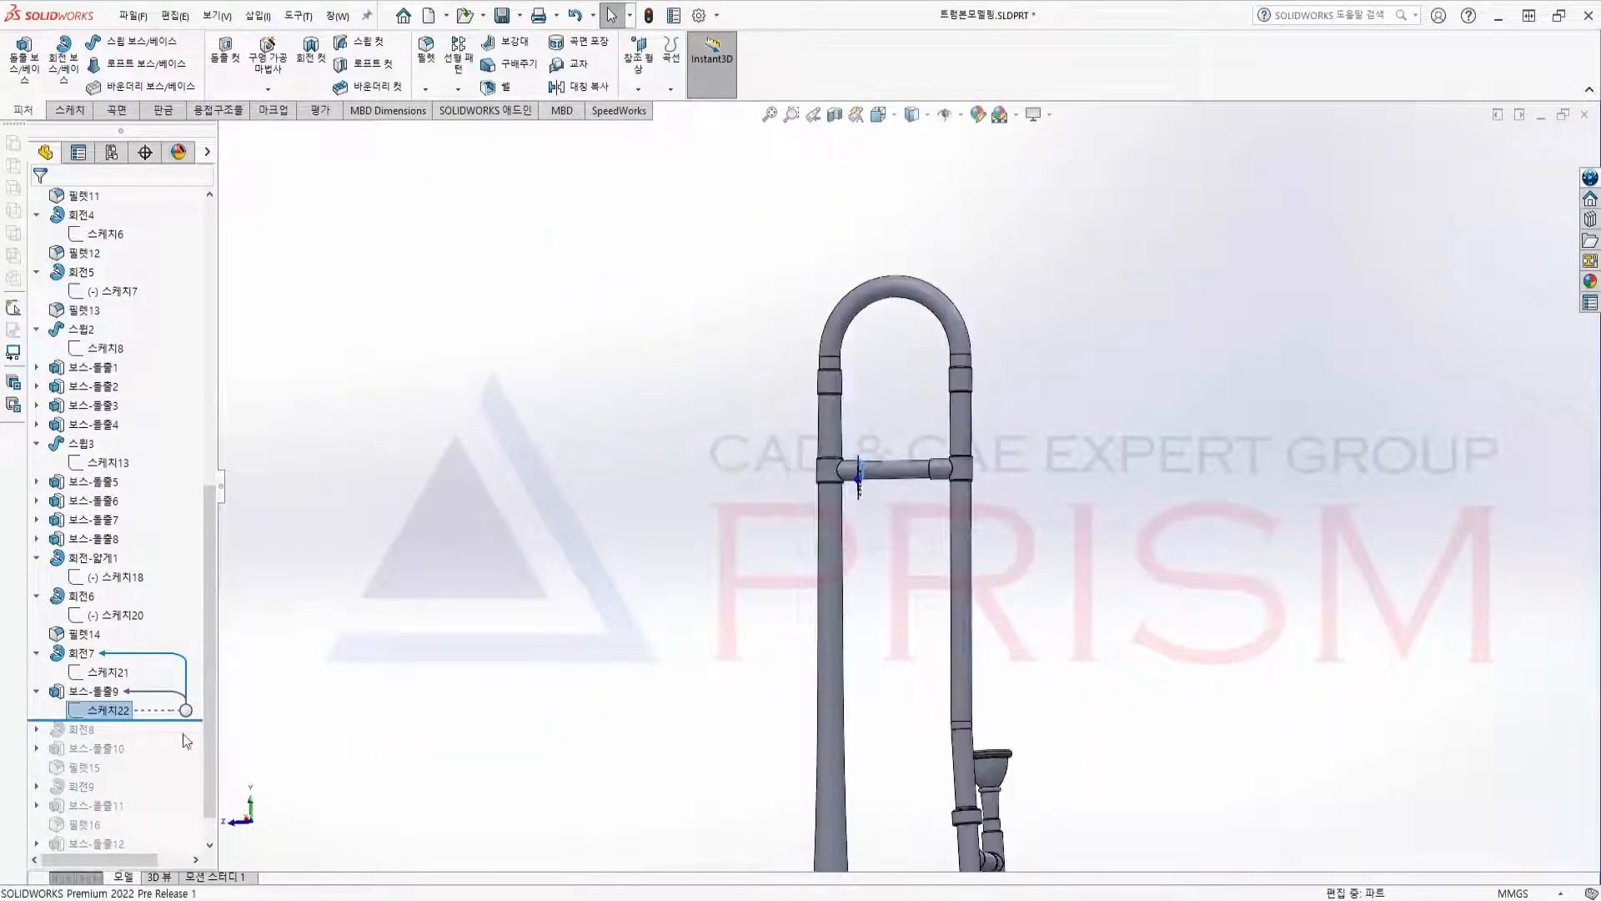
Roll the history forward past 회전8 and examine the upper cross brace's revolve and the dimensions of its 스케치23.
{"action": "left_click_drag", "start_coordinate": [124, 720], "coordinate": [133, 735]}
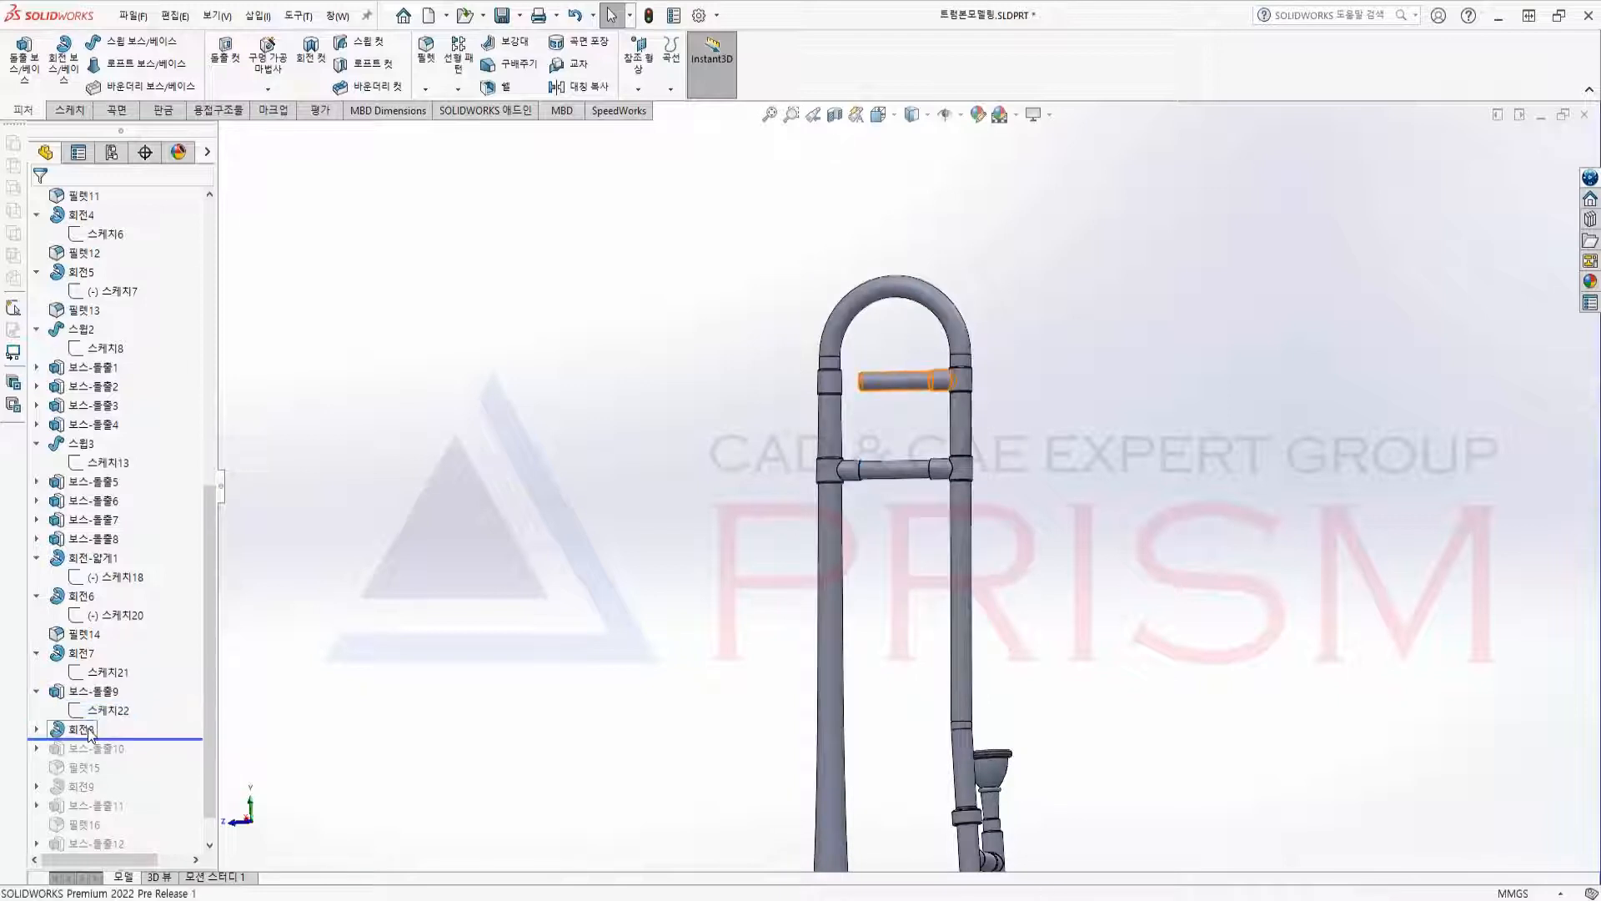
{"action": "left_click", "coordinate": [88, 730]}
{"action": "scroll", "coordinate": [917, 383], "scroll_direction": "down", "scroll_amount": 6}
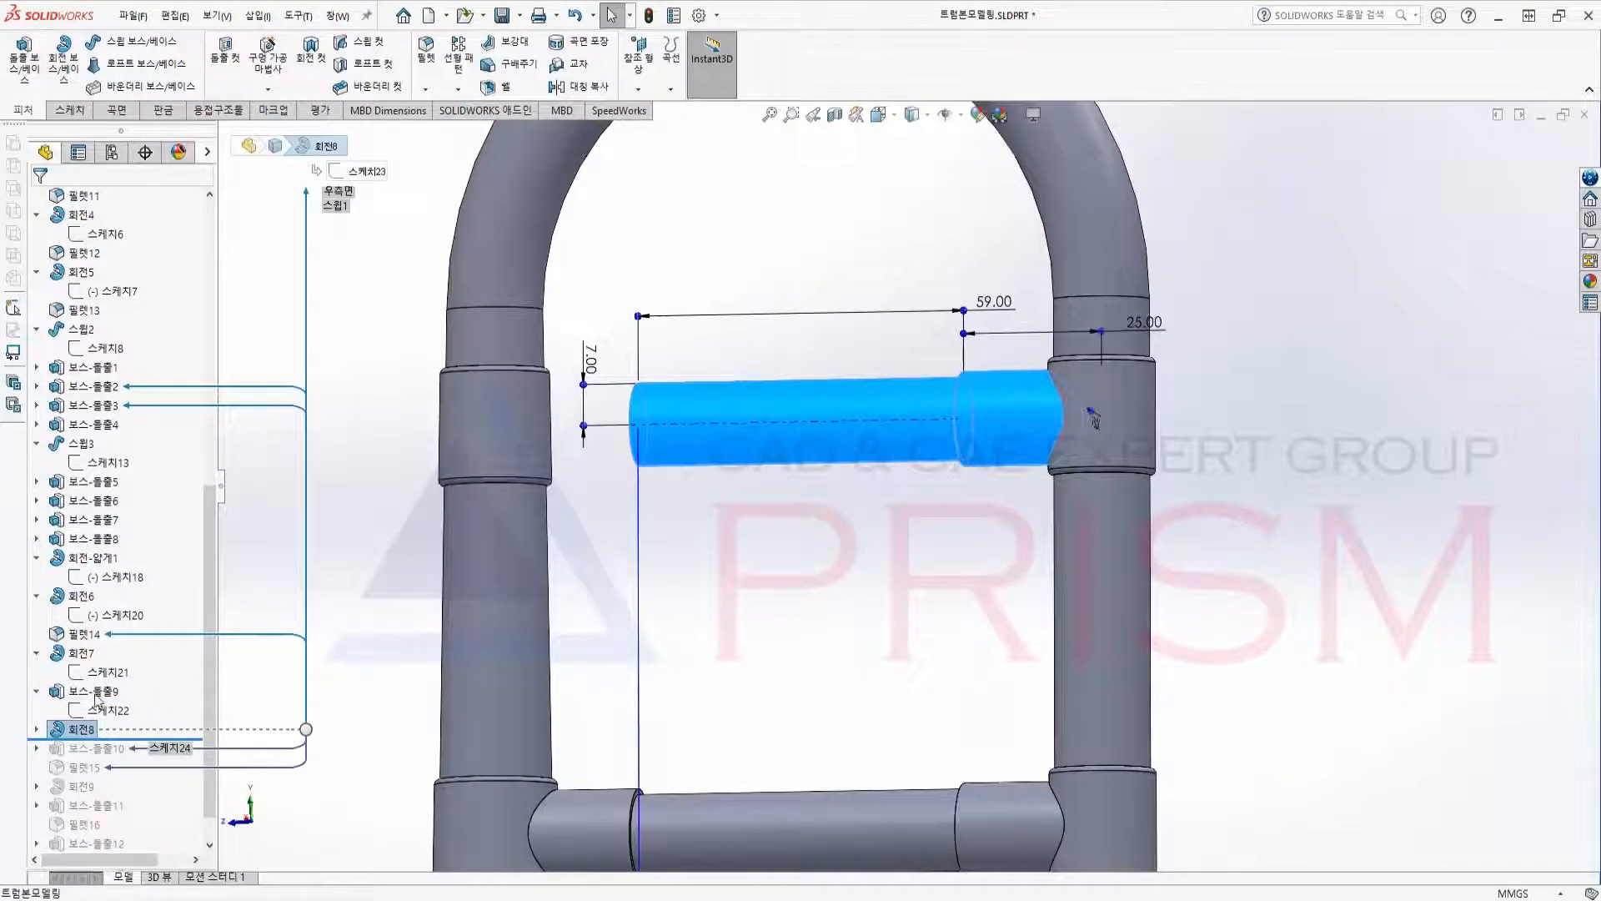
{"action": "left_click", "coordinate": [36, 729]}
{"action": "left_click", "coordinate": [109, 748]}
{"action": "mouse_move", "coordinate": [893, 608]}
{"action": "middle_mouse_down"}
{"action": "mouse_move", "coordinate": [926, 617]}
{"action": "mouse_move", "coordinate": [963, 525]}
{"action": "middle_mouse_up"}
{"action": "middle_click_drag", "start_coordinate": [775, 511], "coordinate": [815, 603]}
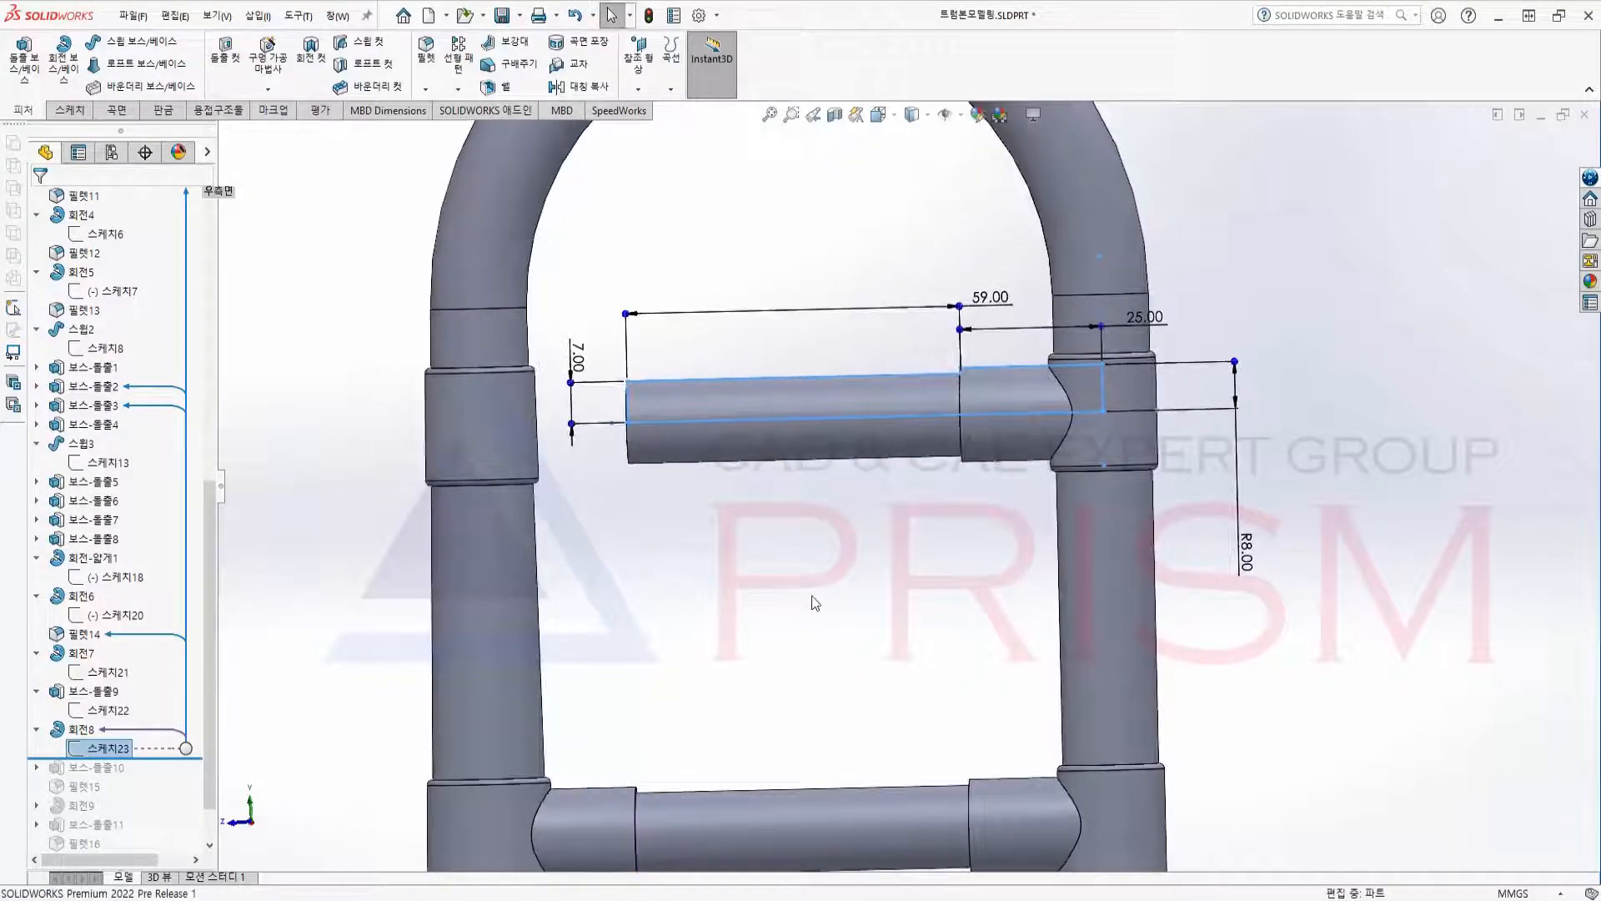
{"action": "scroll", "coordinate": [813, 603], "scroll_direction": "up", "scroll_amount": 4}
Roll the history forward past 보스-돌출10 and inspect the extrusion joining the upper brace to the bell-side leg.
{"action": "left_click_drag", "start_coordinate": [167, 756], "coordinate": [167, 776]}
{"action": "left_click", "coordinate": [763, 469]}
{"action": "scroll", "coordinate": [859, 472], "scroll_direction": "down", "scroll_amount": 3}
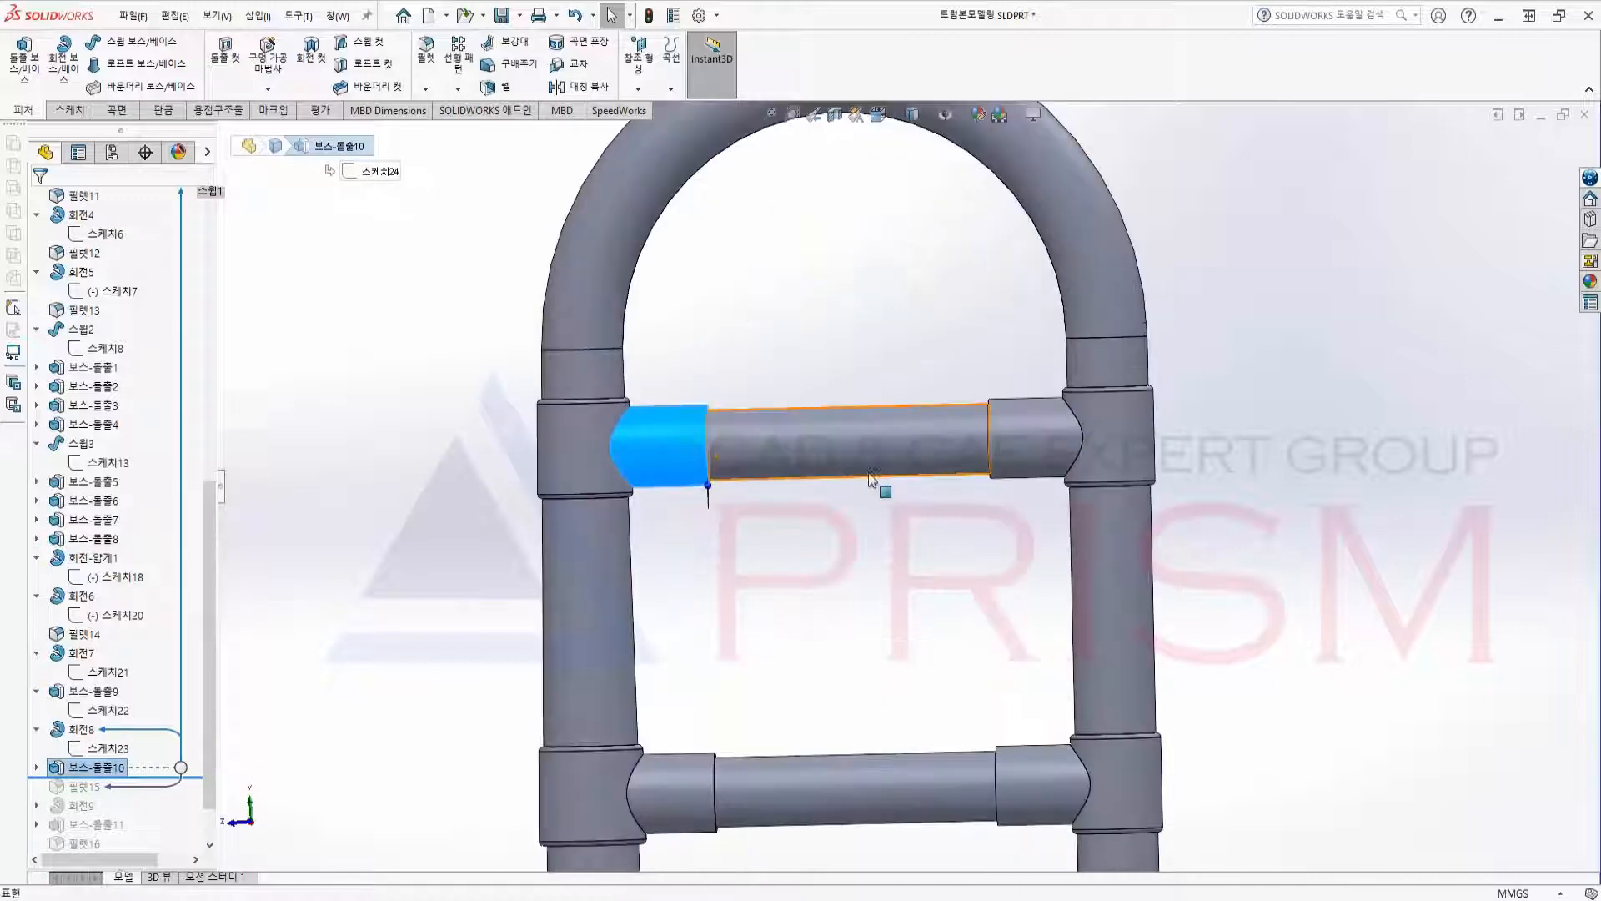
{"action": "scroll", "coordinate": [859, 642], "scroll_direction": "up", "scroll_amount": 6}
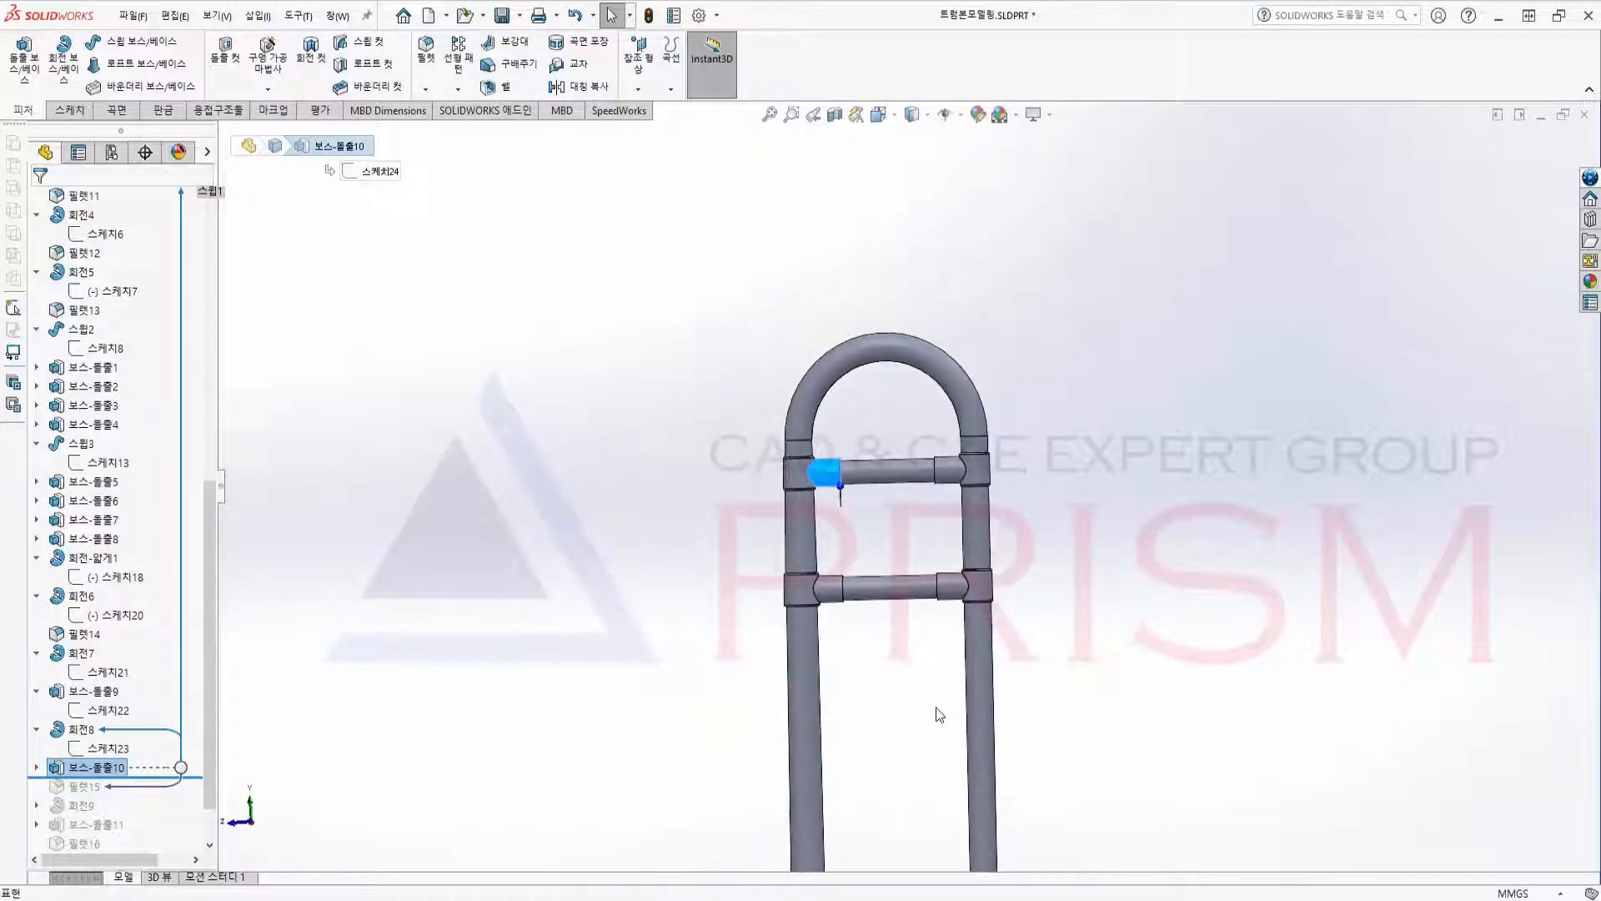
{"action": "left_click", "coordinate": [293, 774]}
Roll the history forward past 필렛15 and inspect the filleted edges of the two cross braces.
{"action": "scroll", "coordinate": [161, 779], "scroll_direction": "down", "scroll_amount": 1}
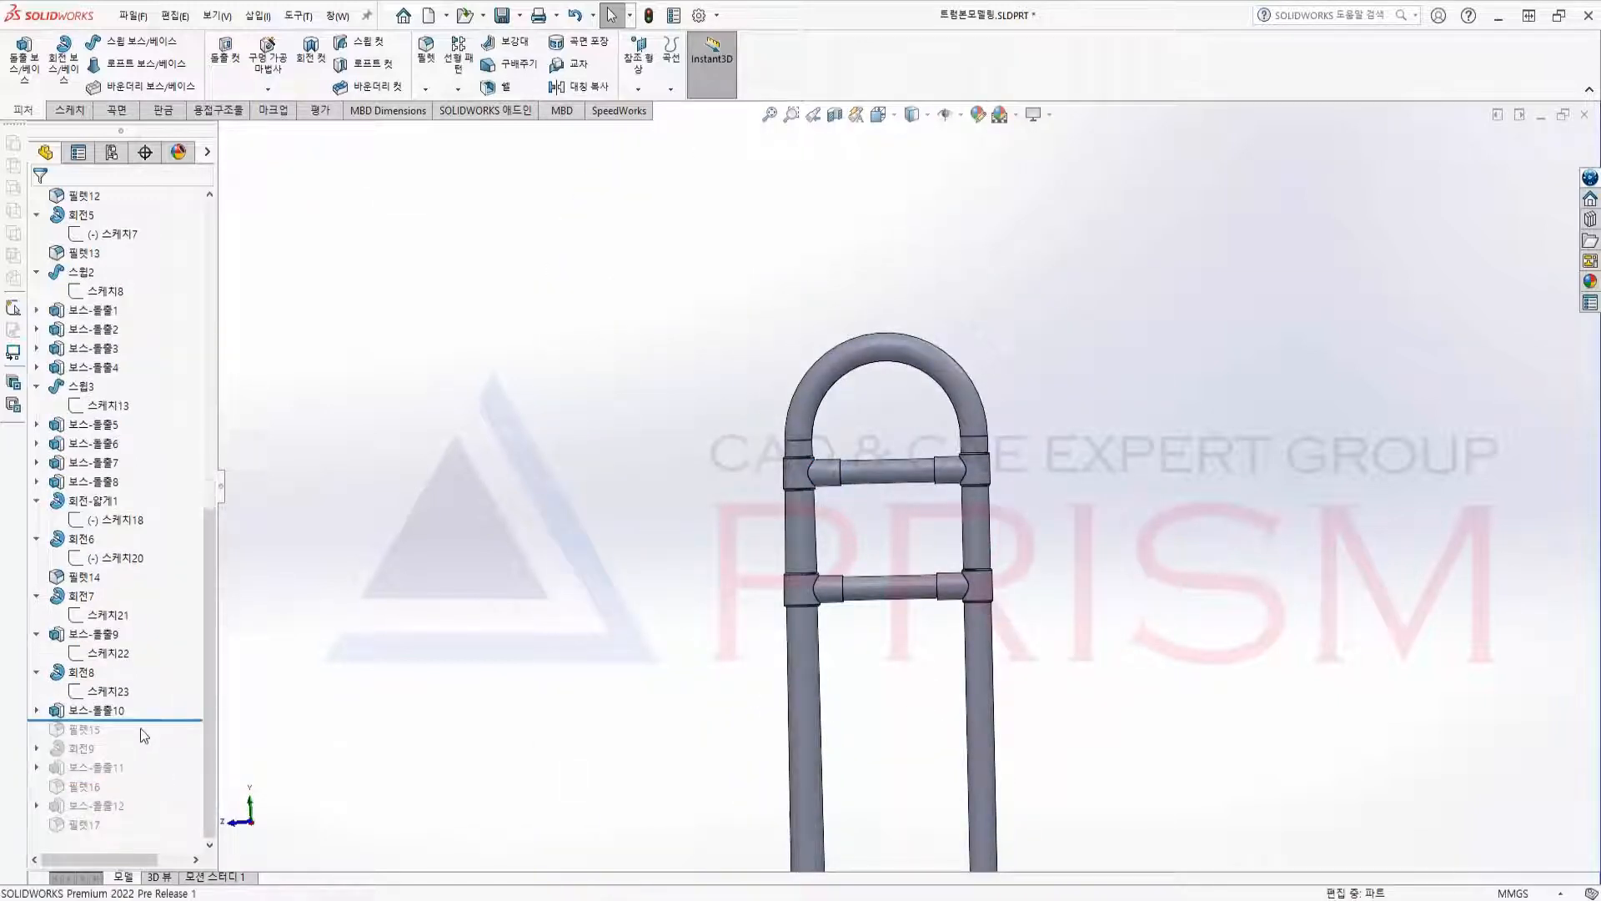
{"action": "left_click_drag", "start_coordinate": [150, 721], "coordinate": [150, 738]}
{"action": "left_click", "coordinate": [84, 729]}
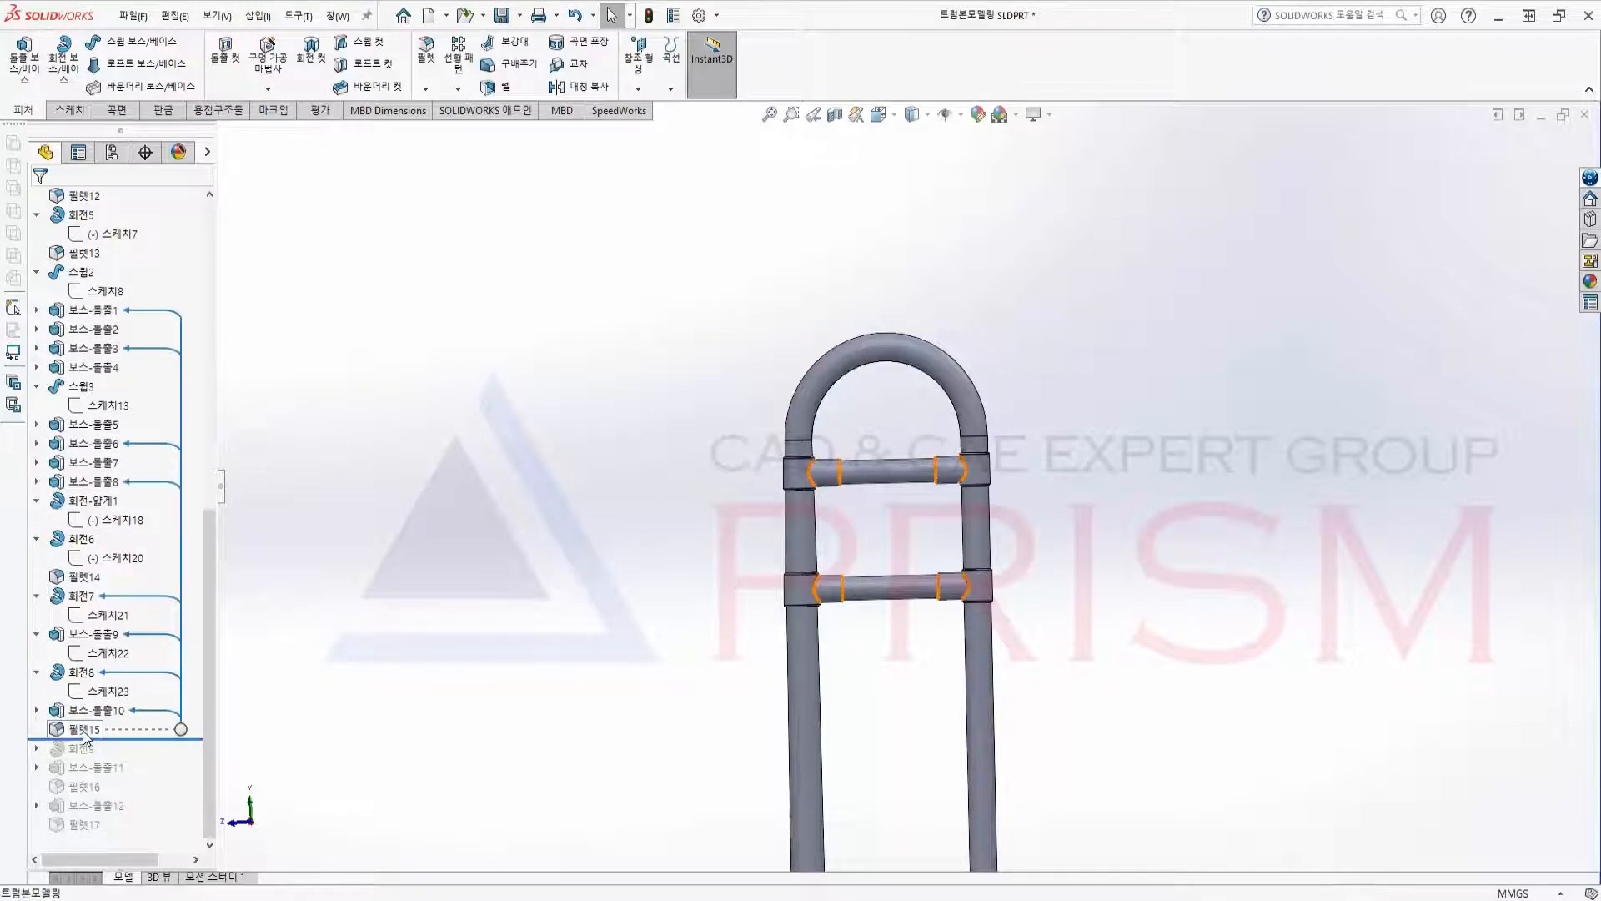
{"action": "scroll", "coordinate": [940, 528], "scroll_direction": "down", "scroll_amount": 5}
{"action": "middle_click_drag", "start_coordinate": [943, 540], "coordinate": [788, 559]}
Roll the history forward past 회전9 and inspect the revolved brace near the mouthpiece with its sketch dimensions.
{"action": "left_click_drag", "start_coordinate": [121, 739], "coordinate": [80, 754]}
{"action": "left_click", "coordinate": [81, 750]}
{"action": "scroll", "coordinate": [861, 780], "scroll_direction": "up", "scroll_amount": 5}
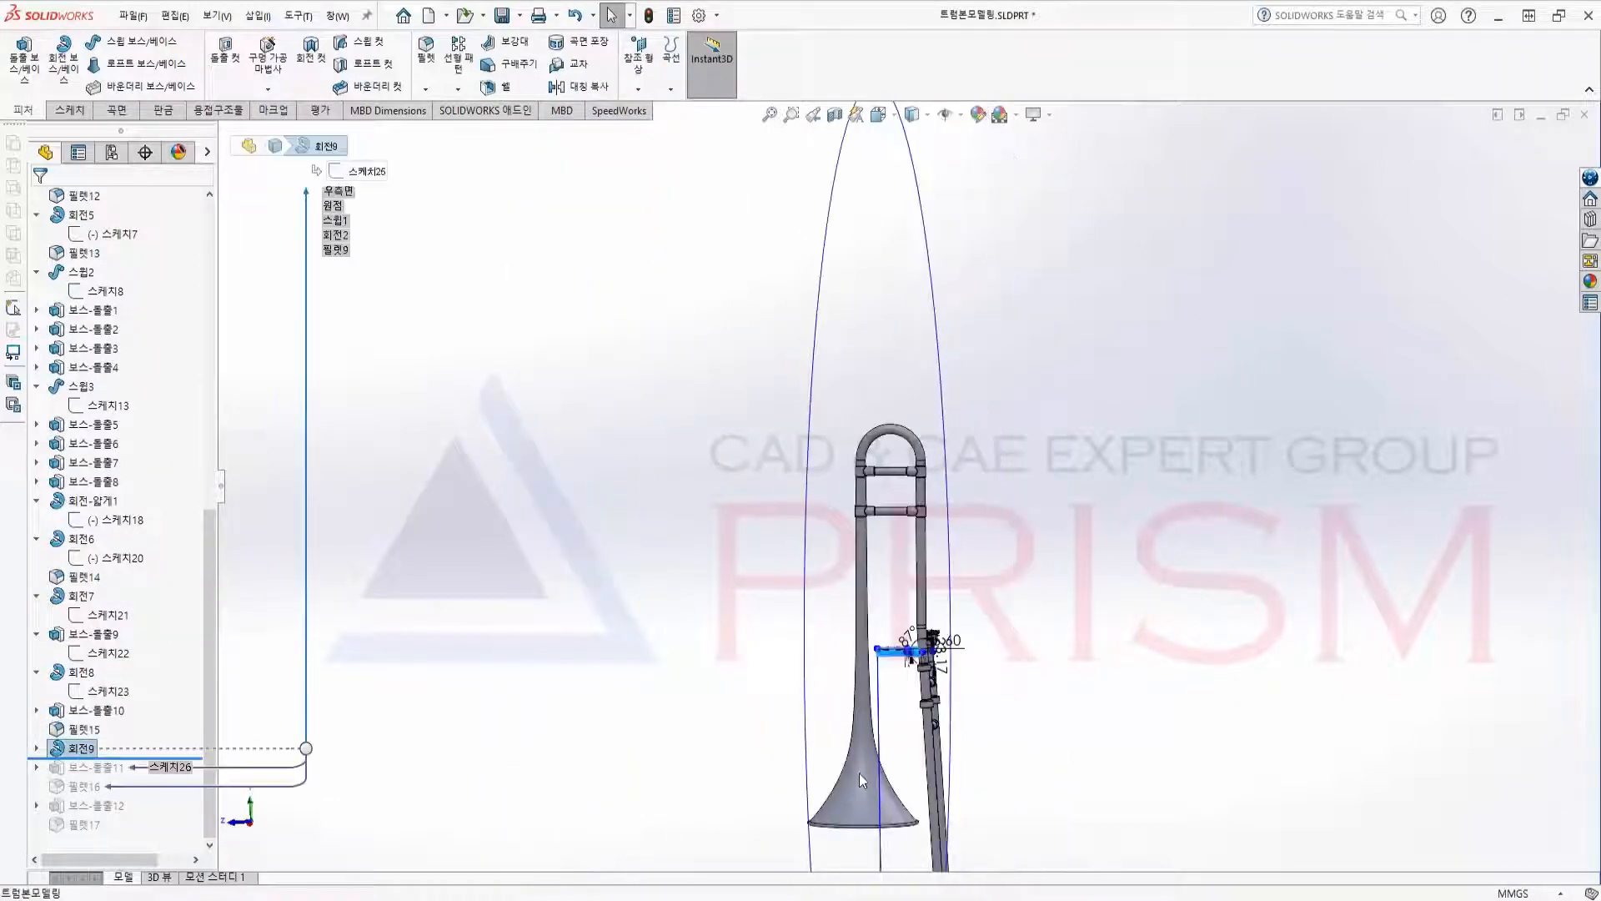
{"action": "scroll", "coordinate": [913, 659], "scroll_direction": "down", "scroll_amount": 10}
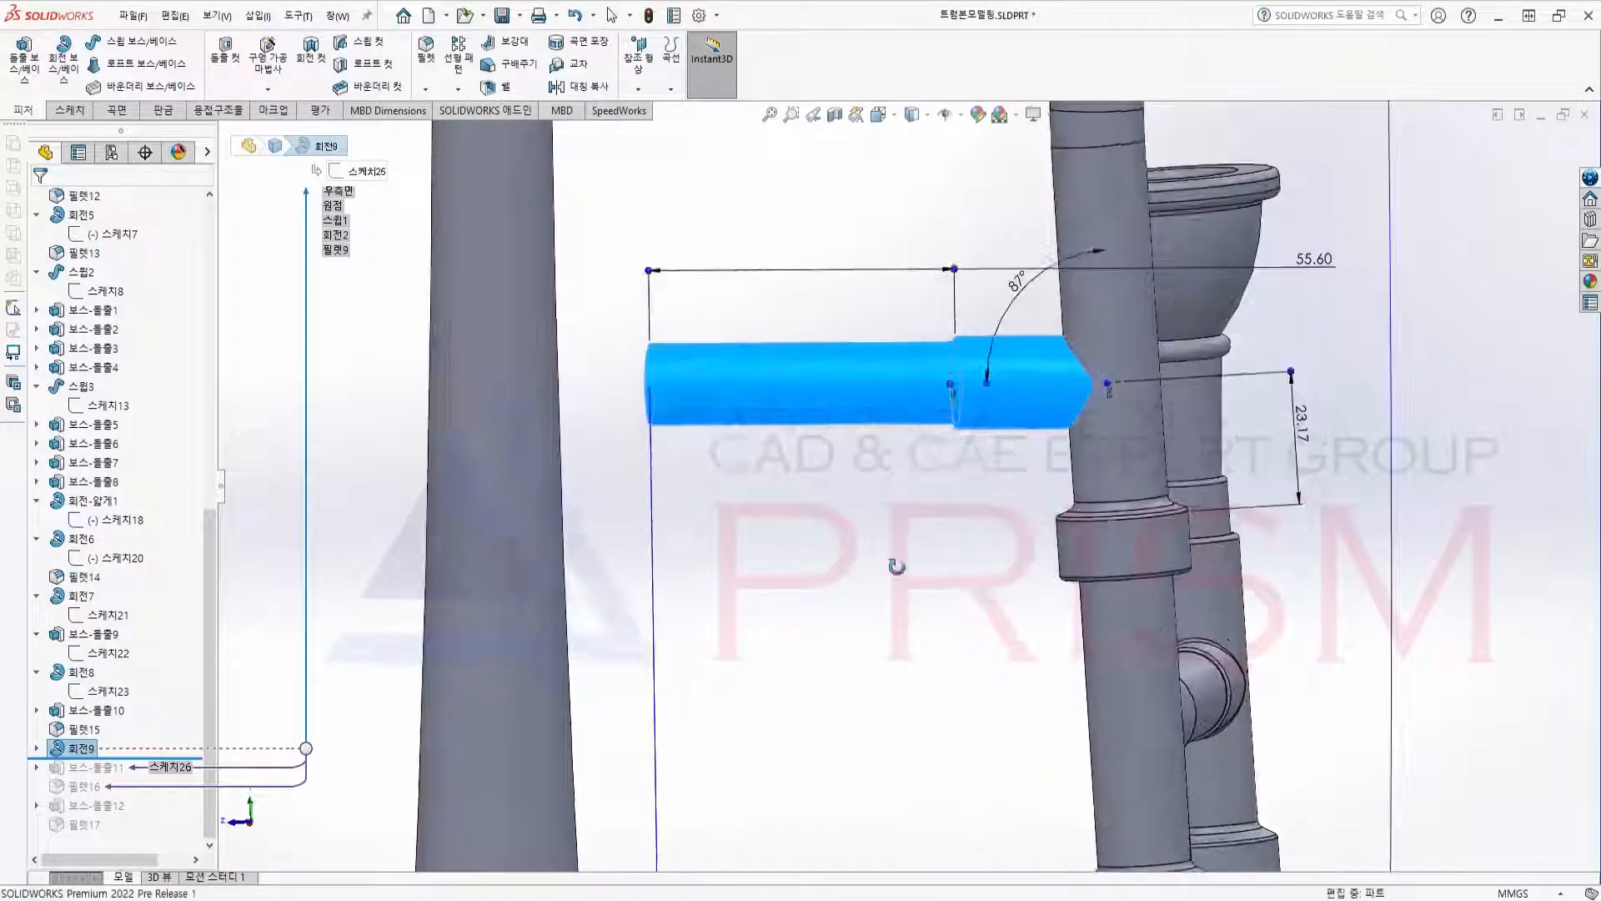
{"action": "middle_click_drag", "start_coordinate": [964, 493], "coordinate": [793, 520]}
{"action": "scroll", "coordinate": [672, 518], "scroll_direction": "up", "scroll_amount": 4}
{"action": "left_click", "coordinate": [375, 710]}
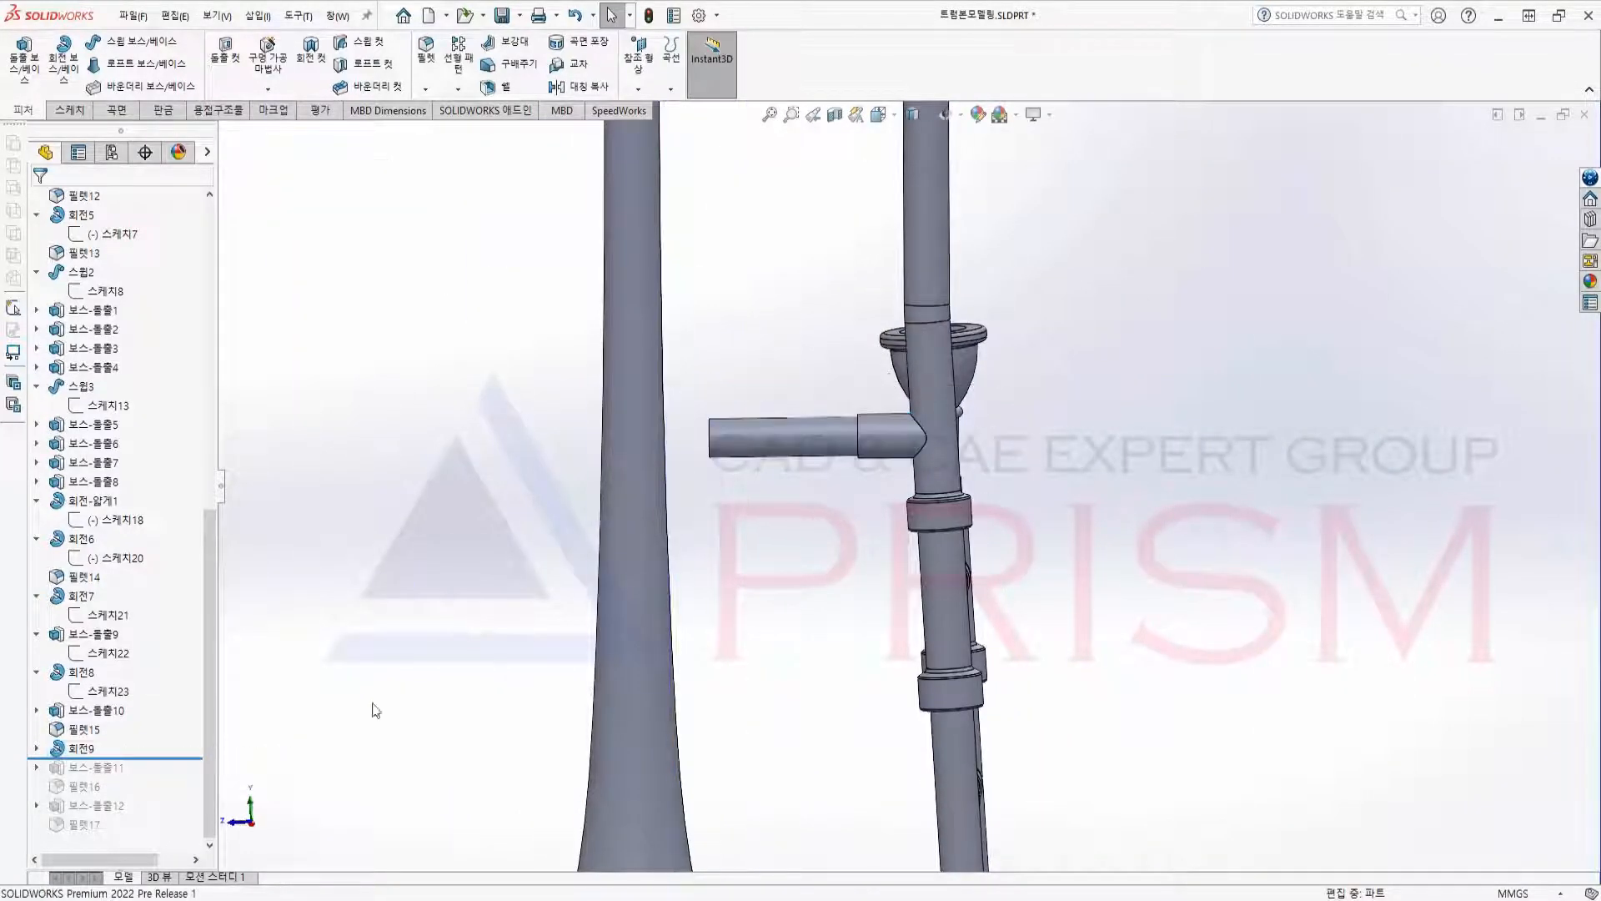
Roll the history forward past 보스-돌출11 and inspect the extrusion joining the mouthpiece-side brace to the bell tube.
{"action": "left_click_drag", "start_coordinate": [123, 760], "coordinate": [111, 776]}
{"action": "left_click", "coordinate": [111, 769]}
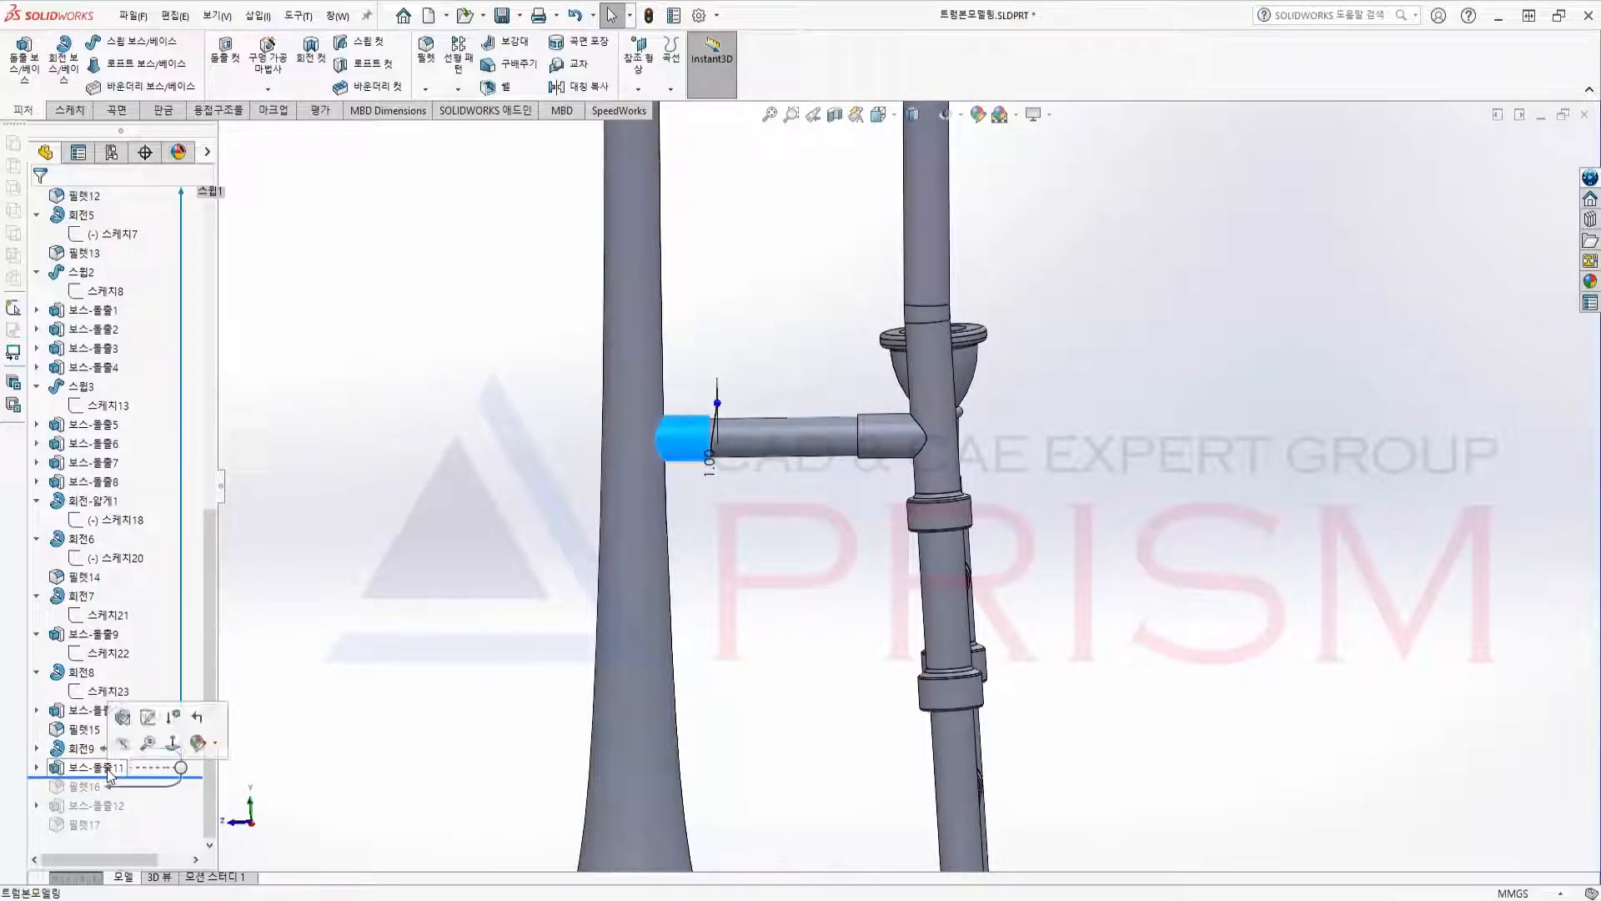
{"action": "scroll", "coordinate": [824, 529], "scroll_direction": "down", "scroll_amount": 4}
{"action": "mouse_move", "coordinate": [824, 529]}
{"action": "middle_mouse_down"}
{"action": "mouse_move", "coordinate": [888, 531]}
{"action": "mouse_move", "coordinate": [793, 528]}
{"action": "middle_mouse_up"}
{"action": "left_click", "coordinate": [767, 508]}
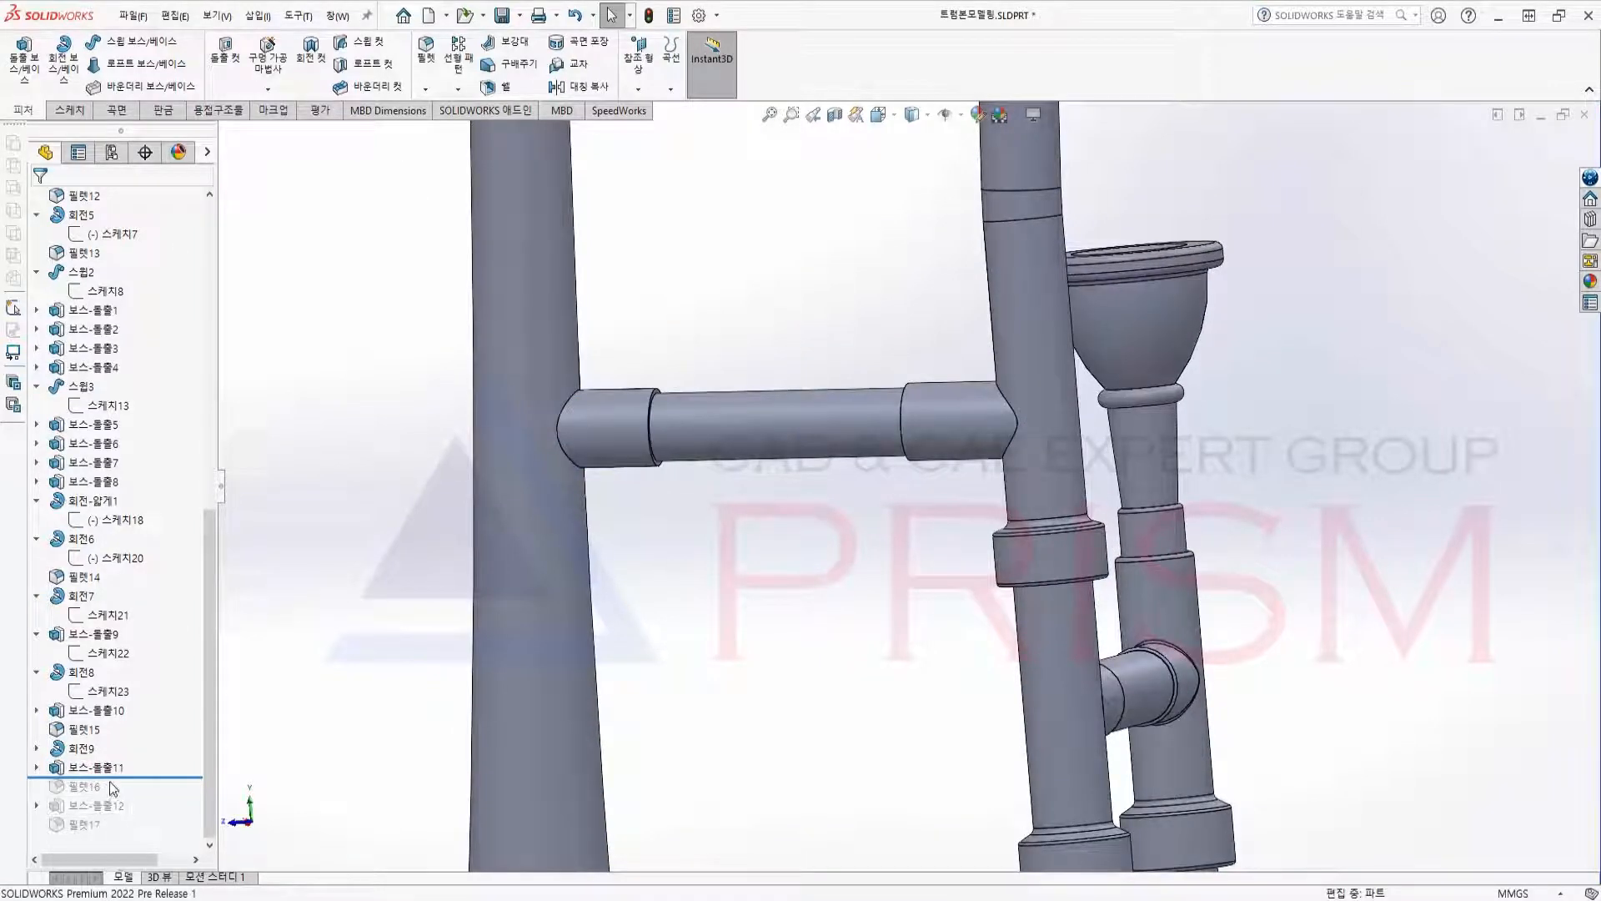
Roll the history forward past 필렛16 and inspect the filleted edges of the brace between the bell tube and the mouthpiece-side tube.
{"action": "left_click_drag", "start_coordinate": [117, 778], "coordinate": [111, 789]}
{"action": "left_click", "coordinate": [97, 788]}
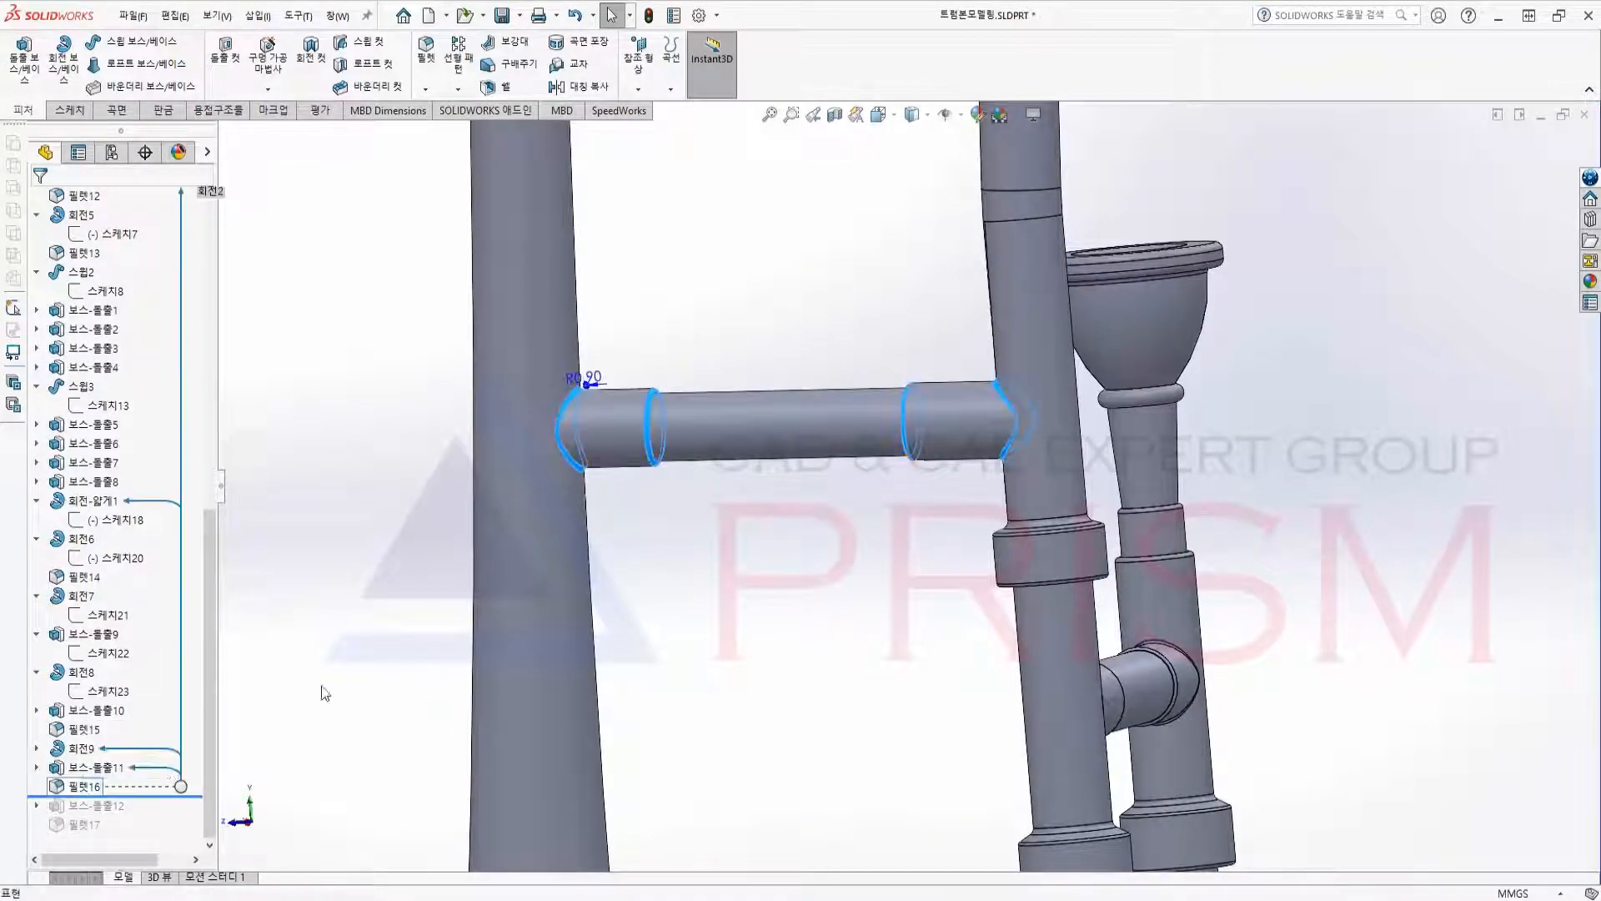
{"action": "middle_click_drag", "start_coordinate": [814, 543], "coordinate": [946, 469]}
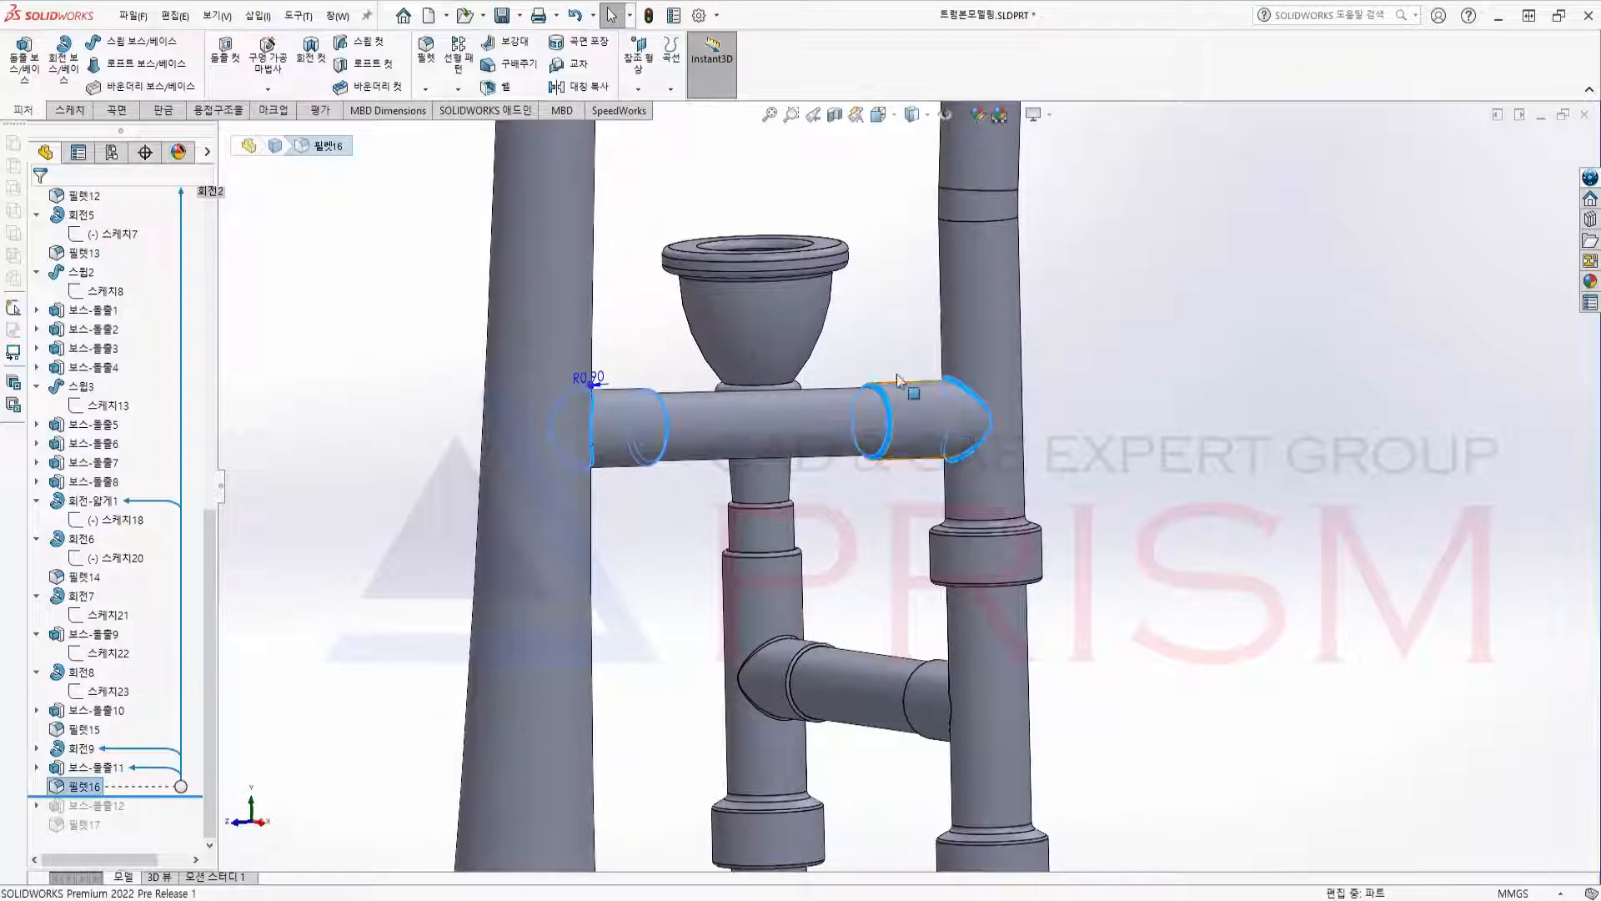
{"action": "middle_click_drag", "start_coordinate": [899, 379], "coordinate": [633, 474]}
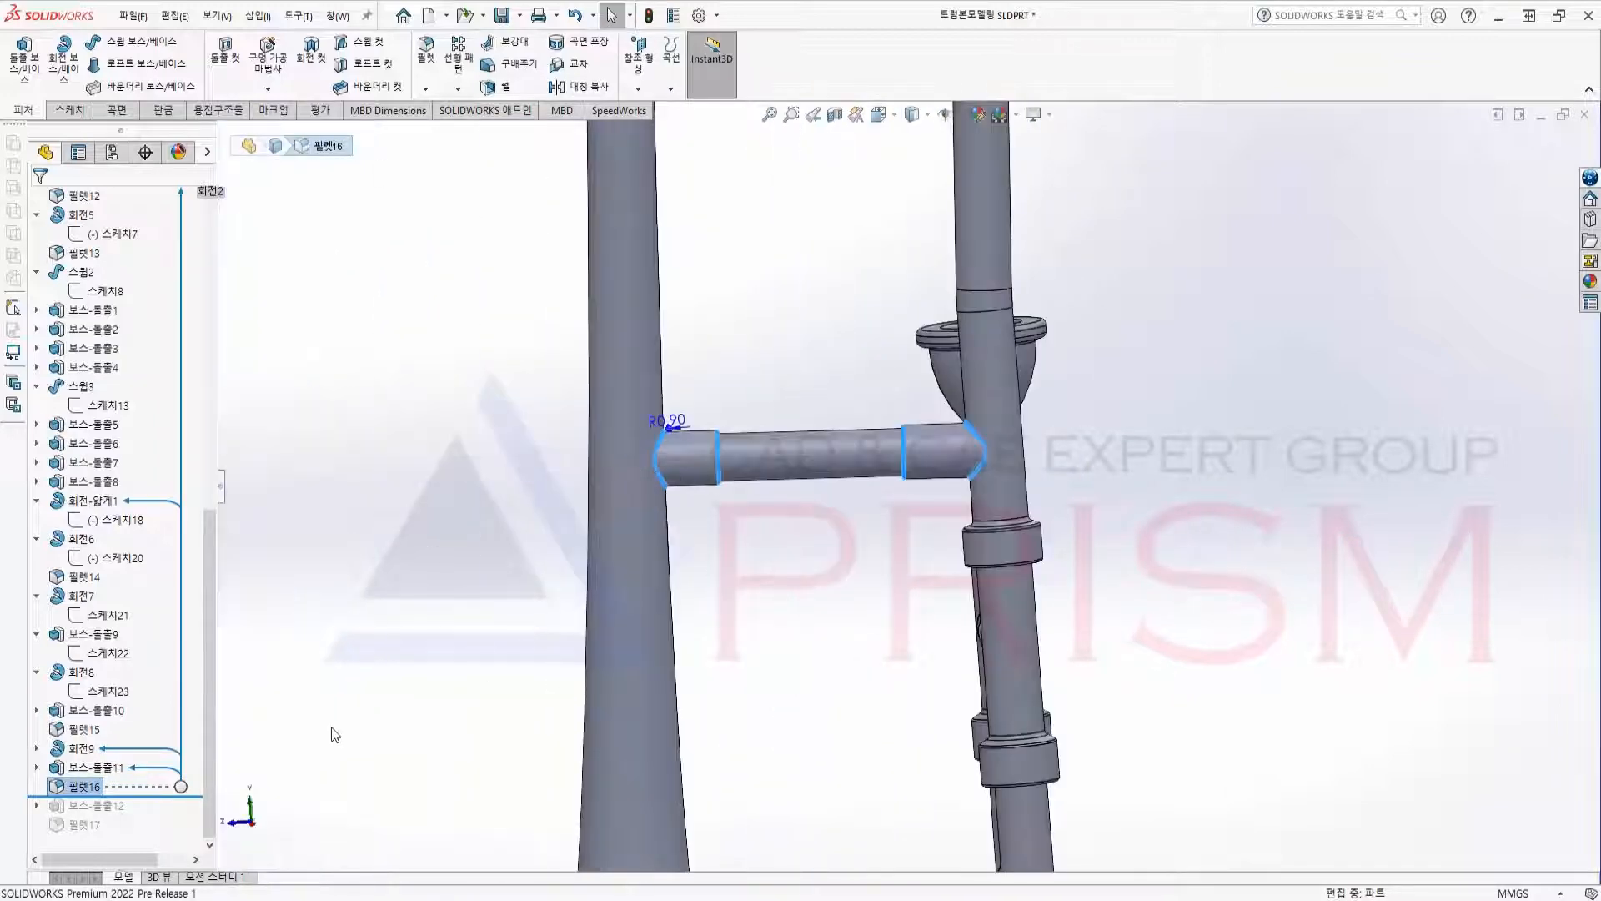
Roll the history forward past 보스-돌출12 and inspect the extruded round disc on the upper cross brace.
{"action": "left_click_drag", "start_coordinate": [137, 795], "coordinate": [138, 809]}
{"action": "left_click", "coordinate": [113, 806]}
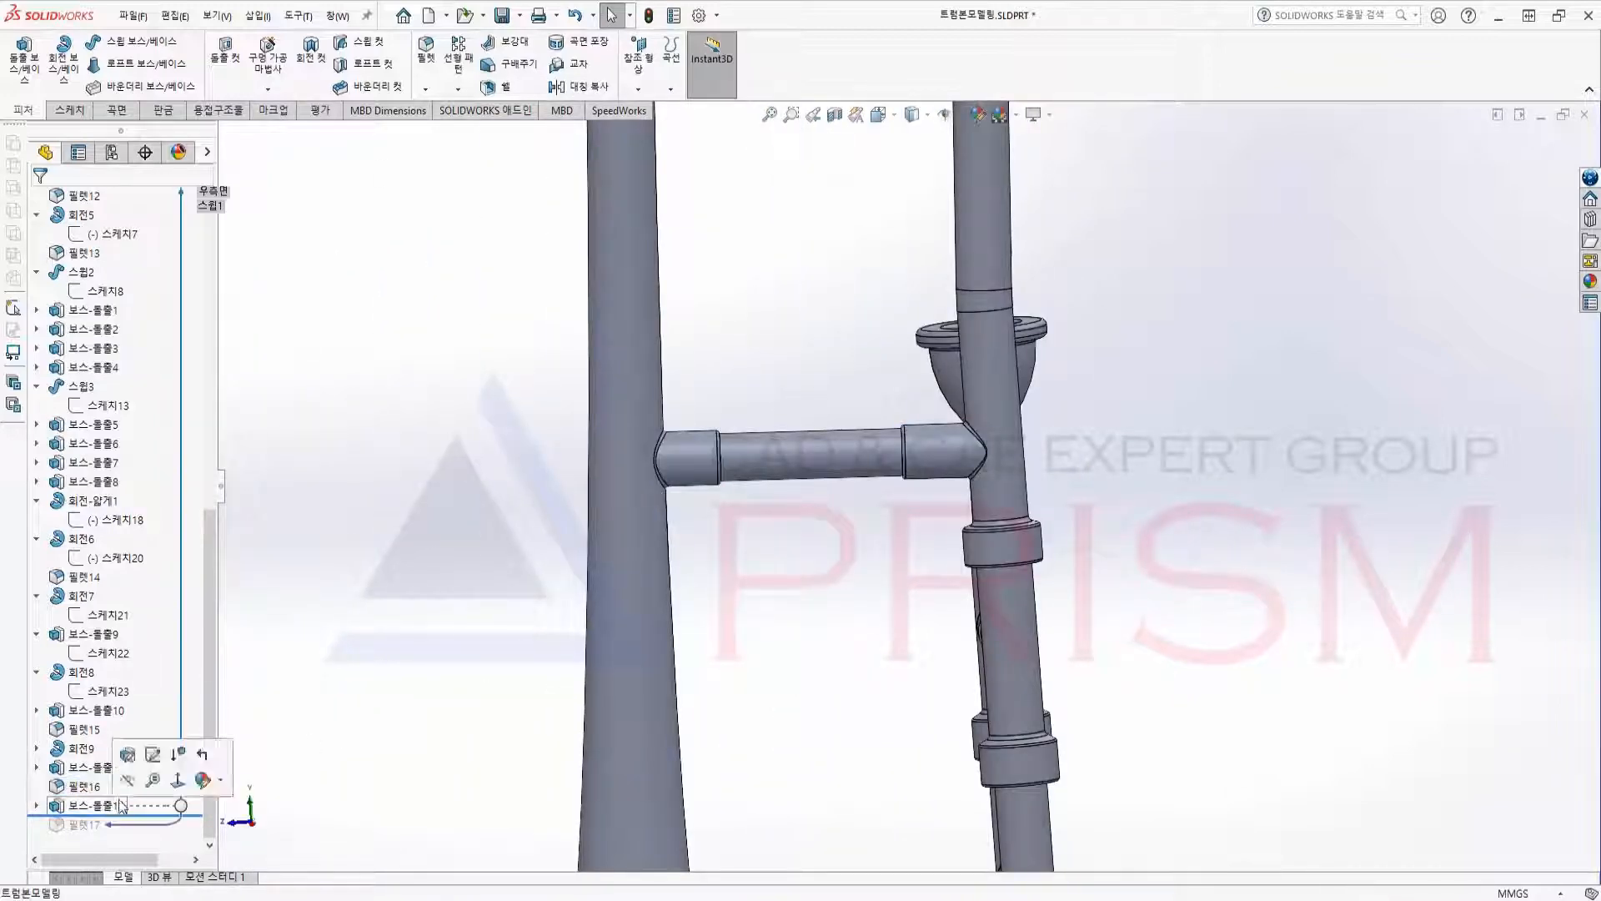
{"action": "scroll", "coordinate": [775, 663], "scroll_direction": "up", "scroll_amount": 8}
{"action": "scroll", "coordinate": [891, 315], "scroll_direction": "down", "scroll_amount": 6}
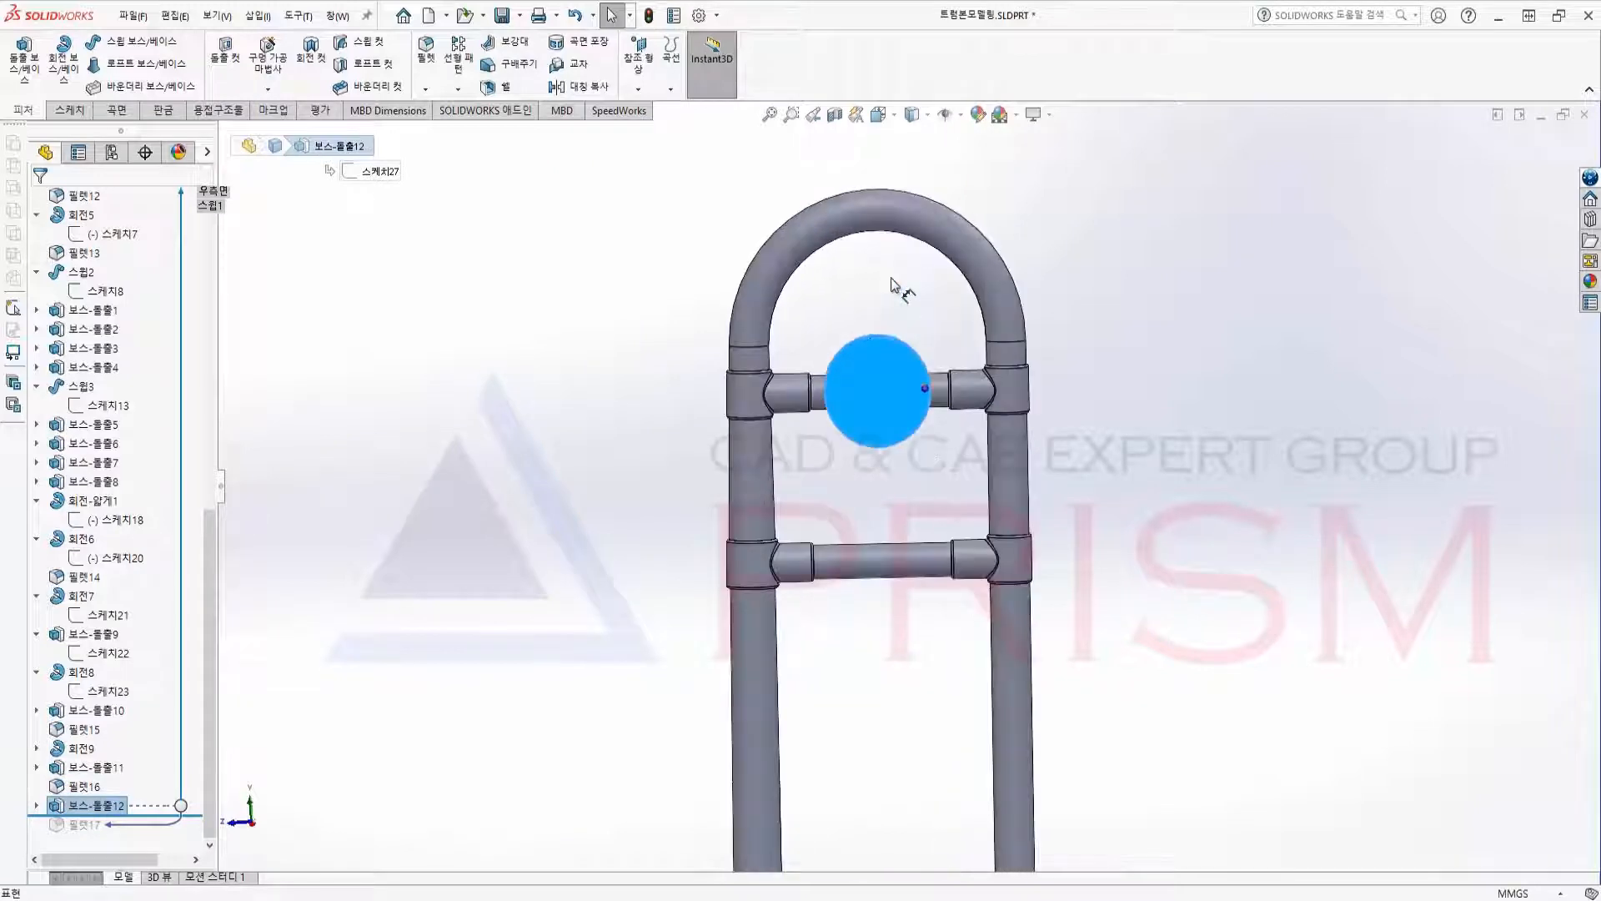
{"action": "middle_click_drag", "start_coordinate": [1011, 447], "coordinate": [1097, 491]}
{"action": "left_click", "coordinate": [1218, 508]}
Roll the history forward past 필렛17, inspect the disc's fillet, and show the finished trombone in isometric view.
{"action": "left_click_drag", "start_coordinate": [141, 815], "coordinate": [135, 827]}
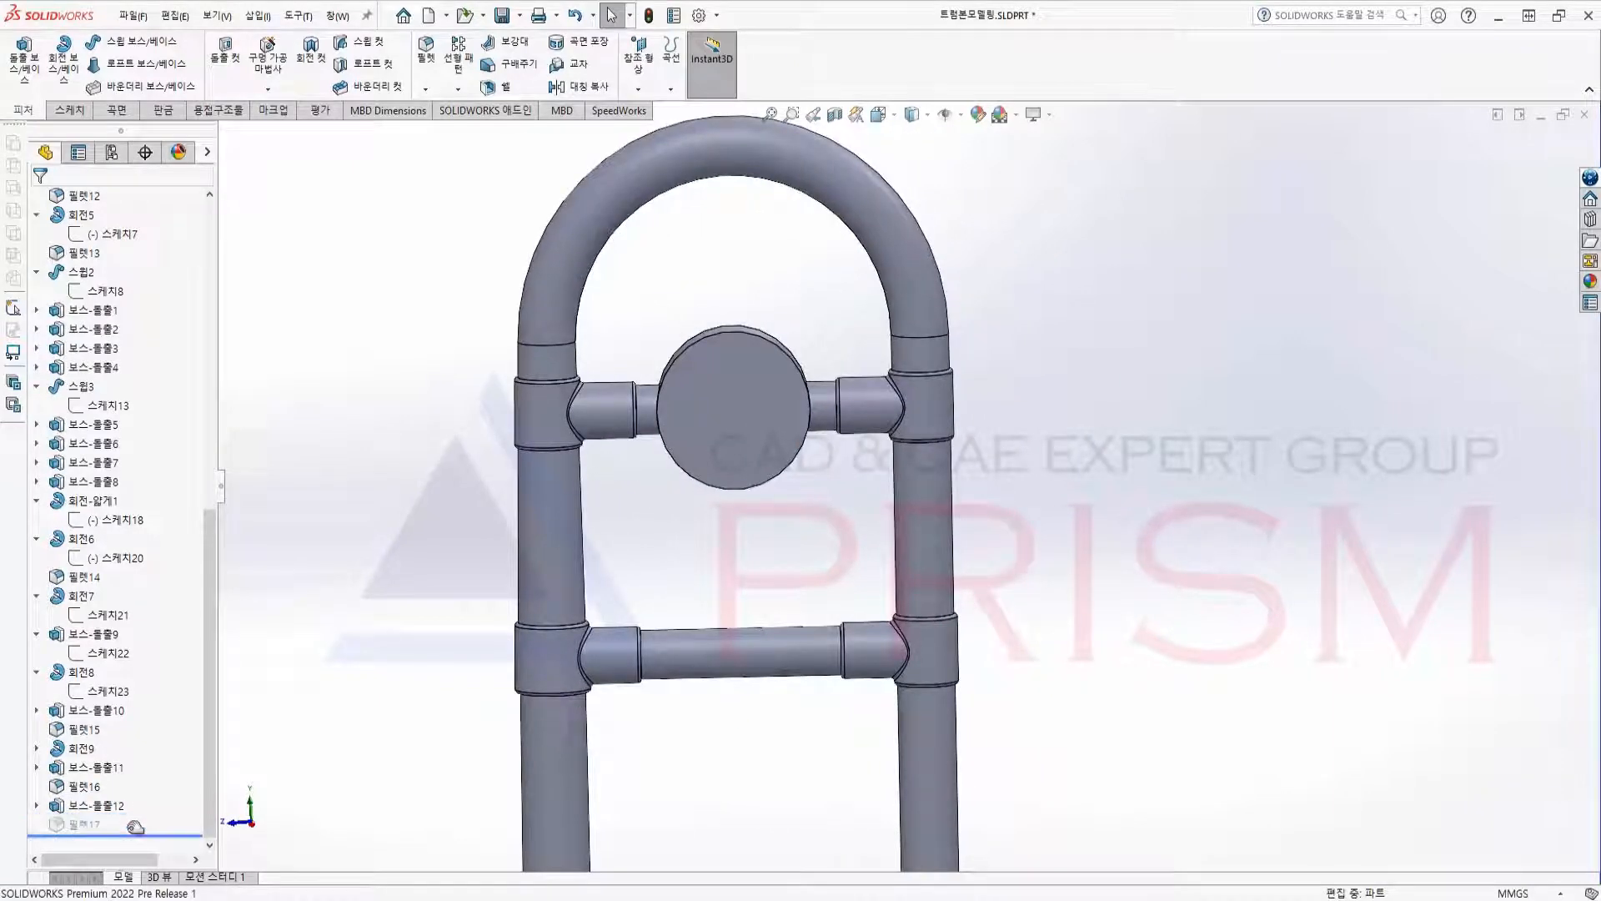
{"action": "left_click", "coordinate": [750, 485]}
{"action": "middle_click_drag", "start_coordinate": [750, 492], "coordinate": [723, 570]}
{"action": "scroll", "coordinate": [749, 655], "scroll_direction": "up", "scroll_amount": 7}
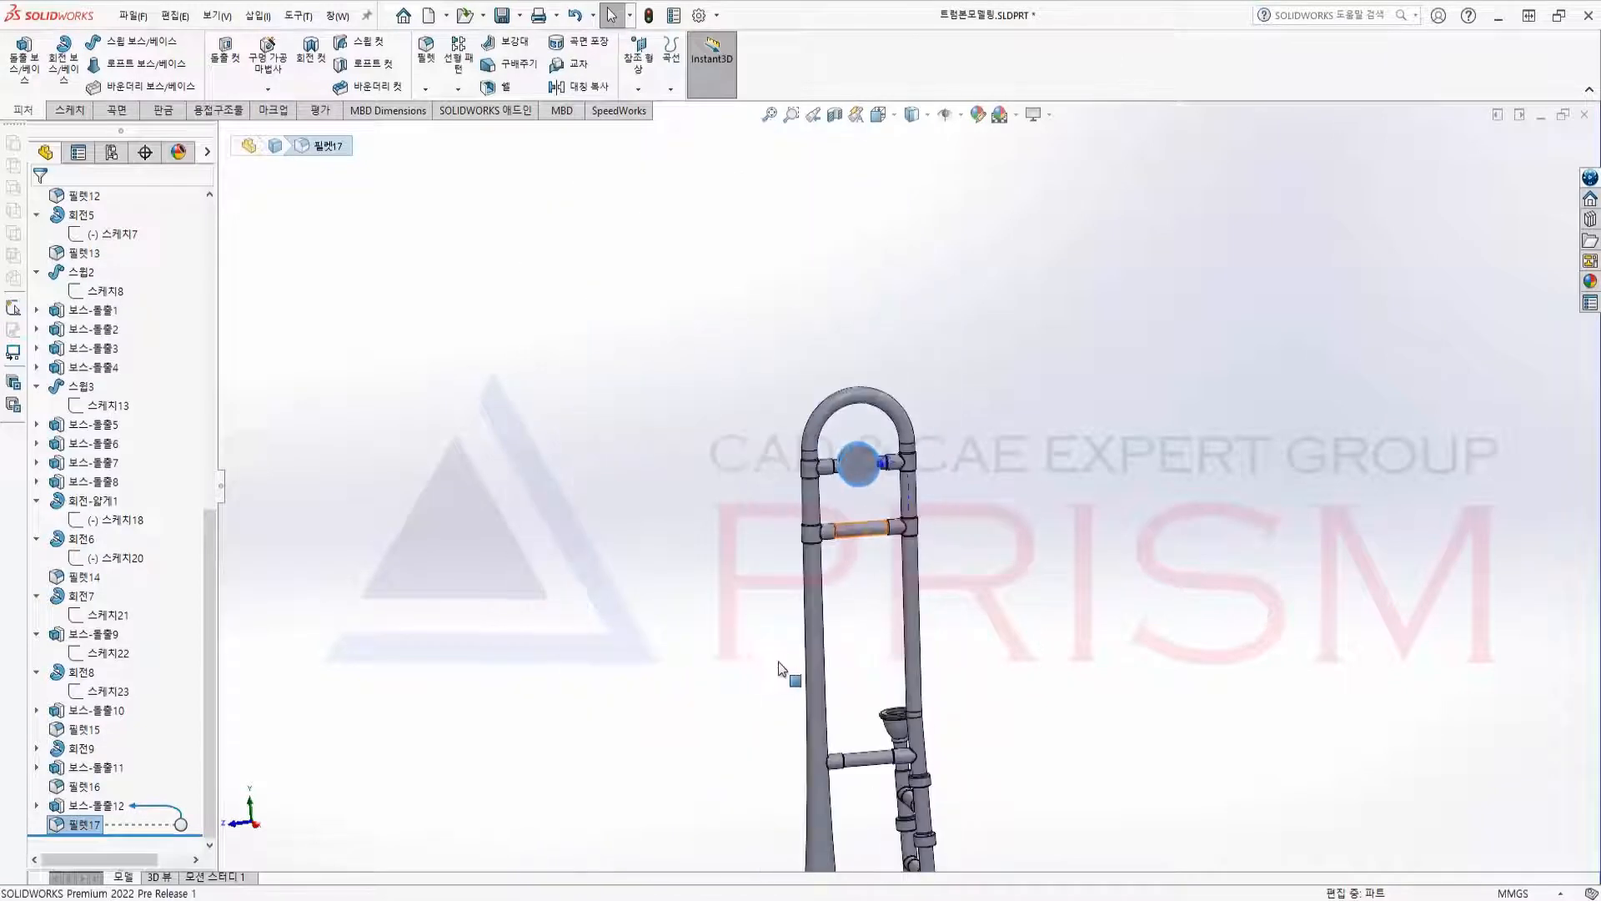
{"action": "key", "text": "ctrl+7"}
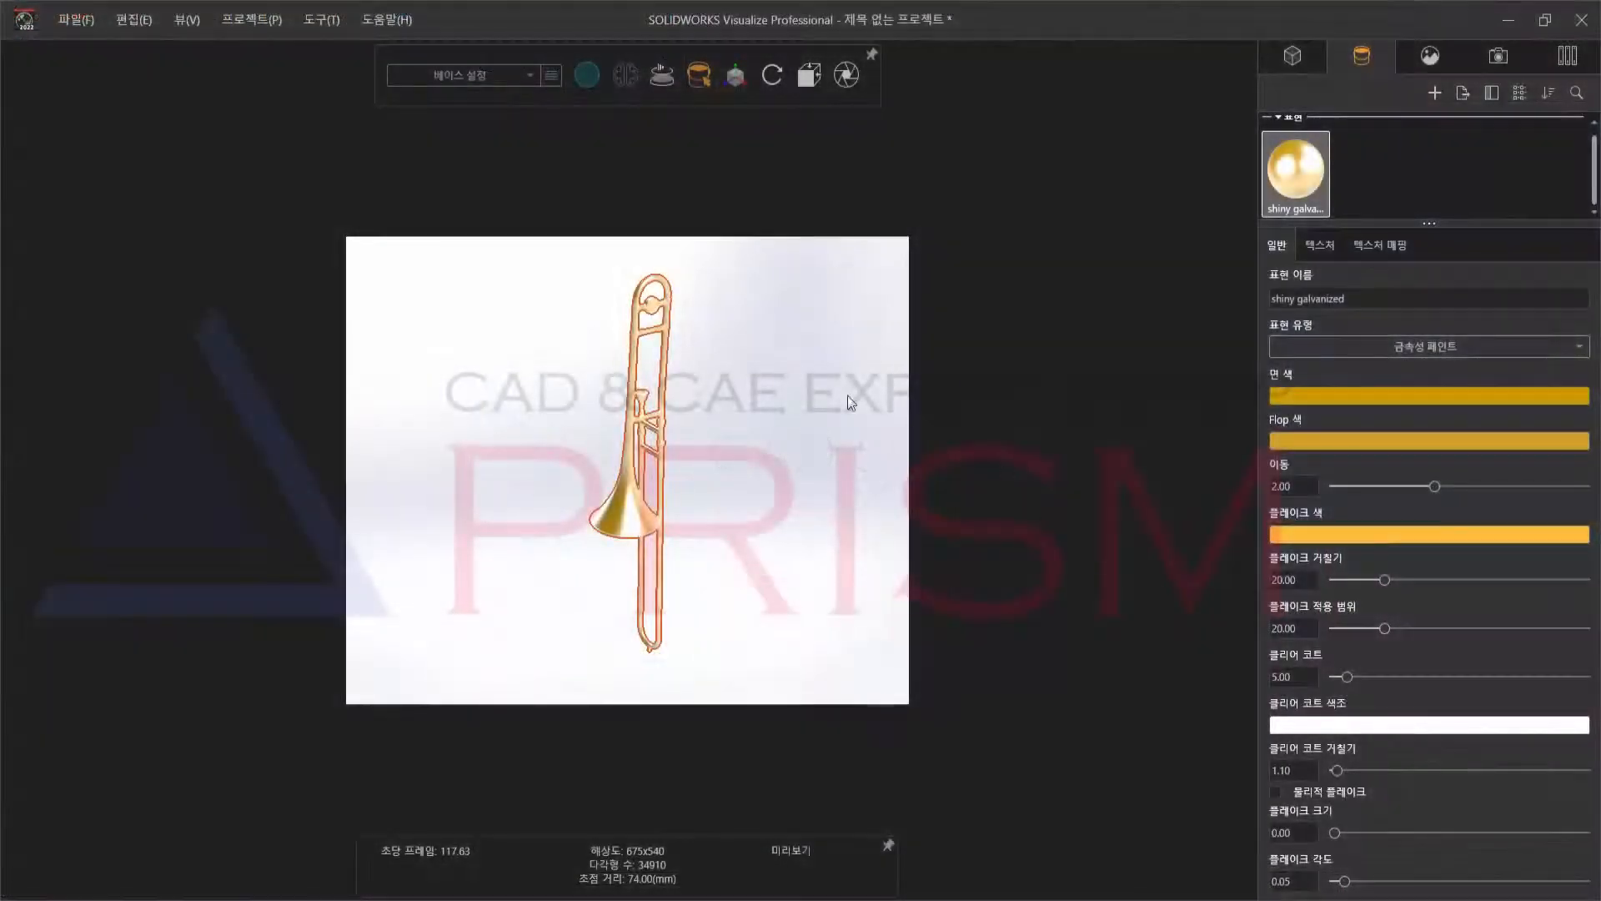
In SOLIDWORKS Visualize, set the shiny galvanized appearance's face colour to about HSV 48, 60, 89 and its Flop colour to about HSV 46, 51, 87.
{"action": "left_click", "coordinate": [1336, 396]}
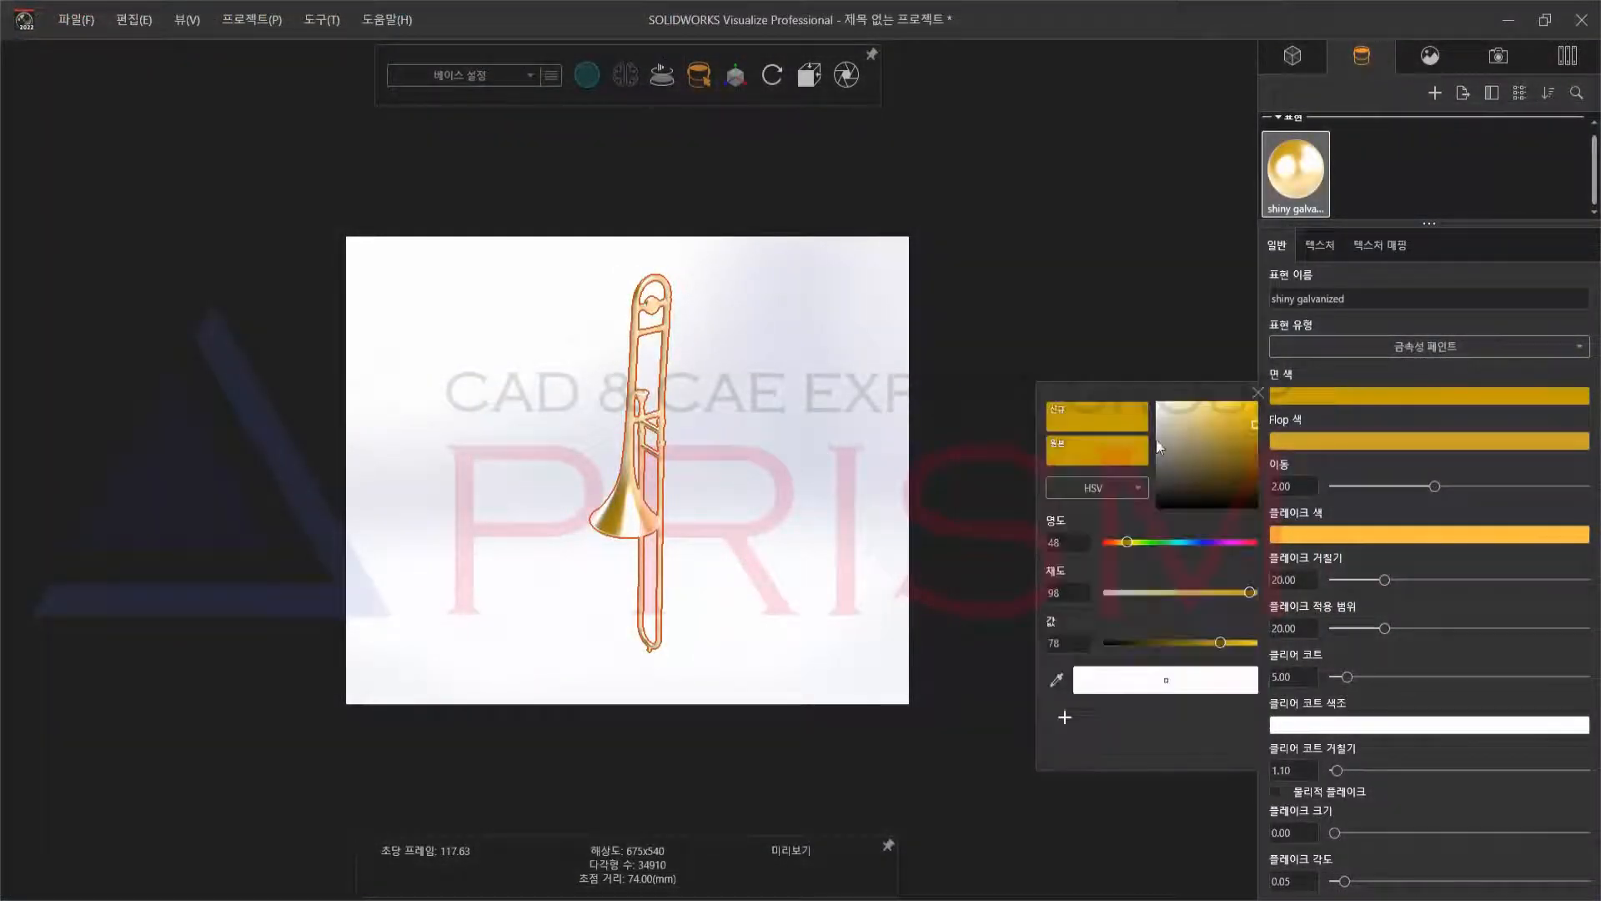
{"action": "left_click", "coordinate": [1217, 415]}
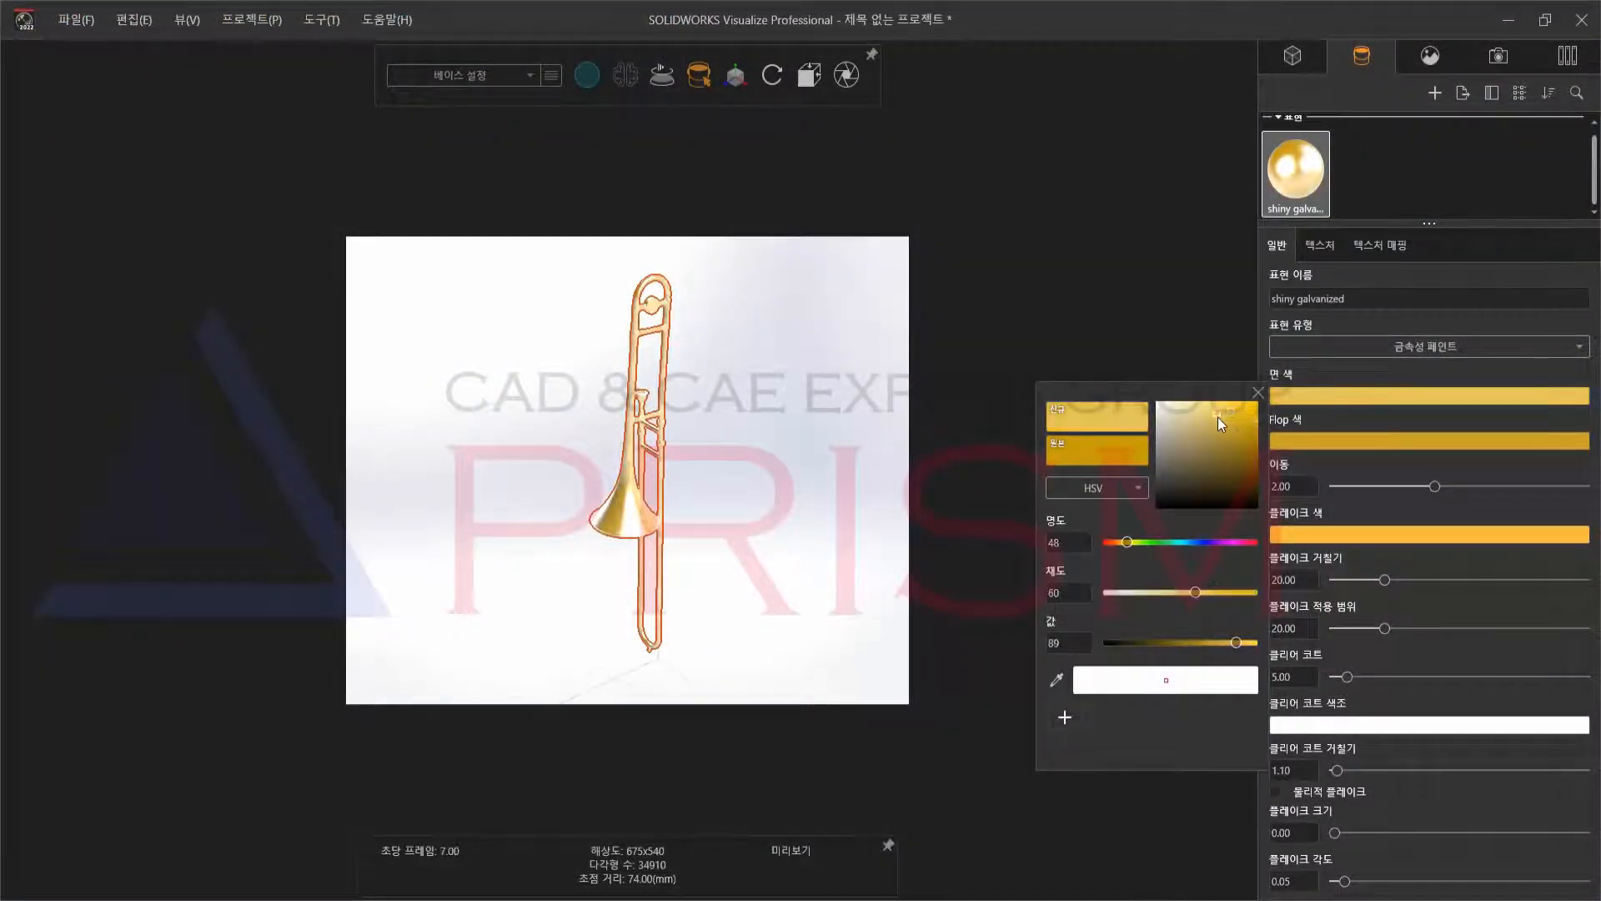
{"action": "left_click", "coordinate": [1365, 441]}
{"action": "left_click", "coordinate": [1209, 467]}
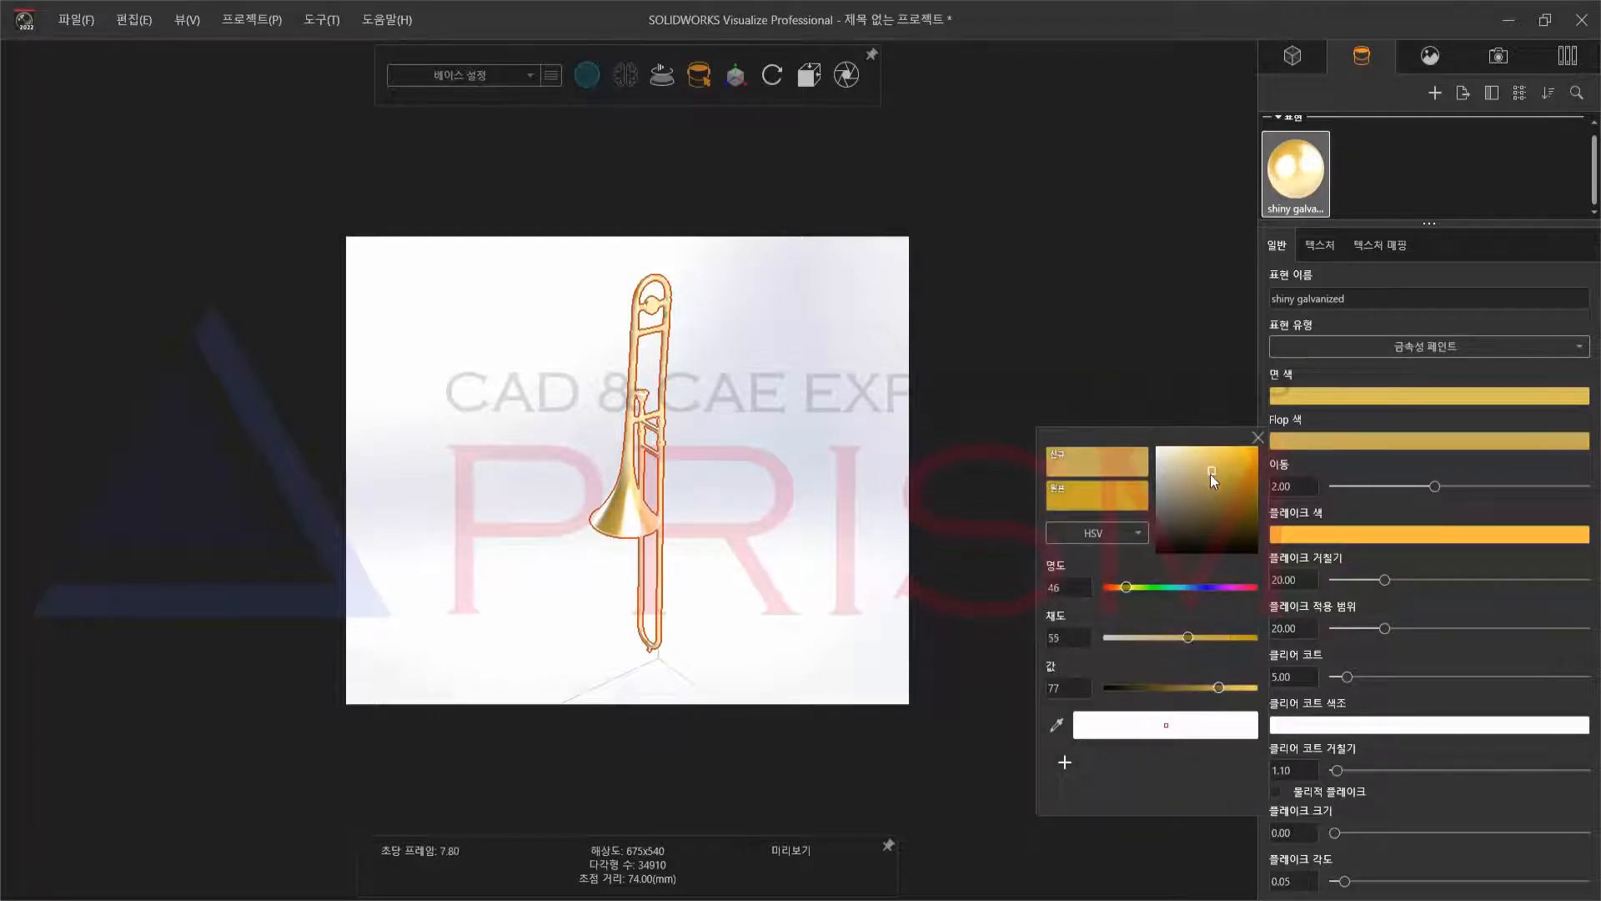
{"action": "left_click_drag", "start_coordinate": [1226, 689], "coordinate": [1235, 688]}
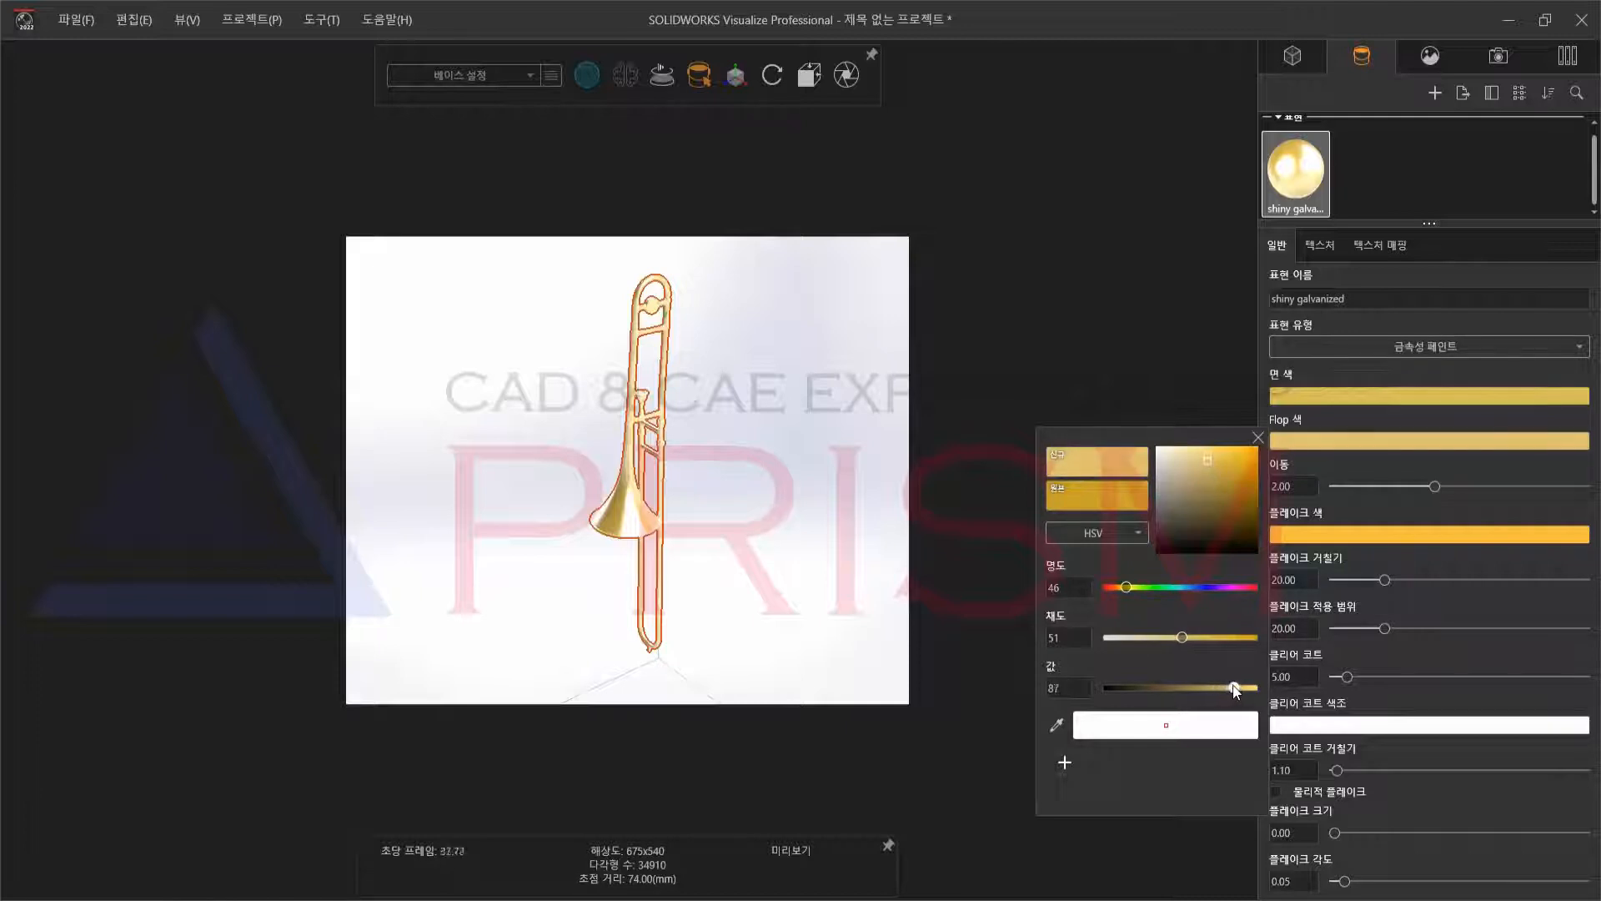
{"action": "left_click", "coordinate": [1089, 239]}
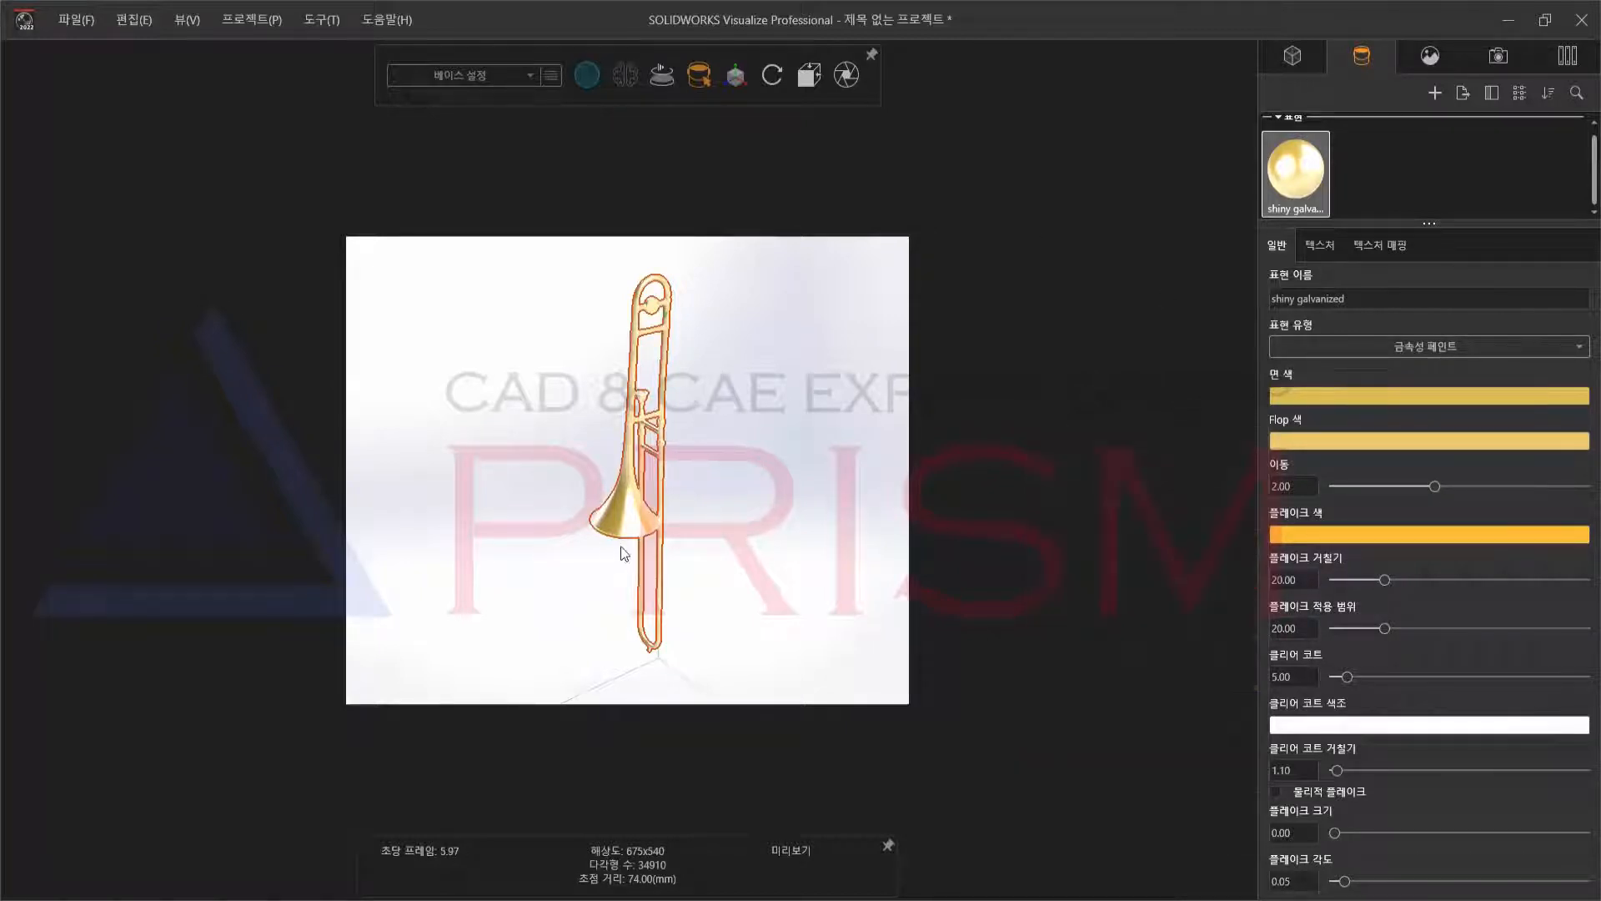
Set the shiny galvanized appearance's flake colour to a darker gold, HSV 50, 73, 78.
{"action": "left_click", "coordinate": [1295, 534]}
{"action": "left_click", "coordinate": [1218, 552]}
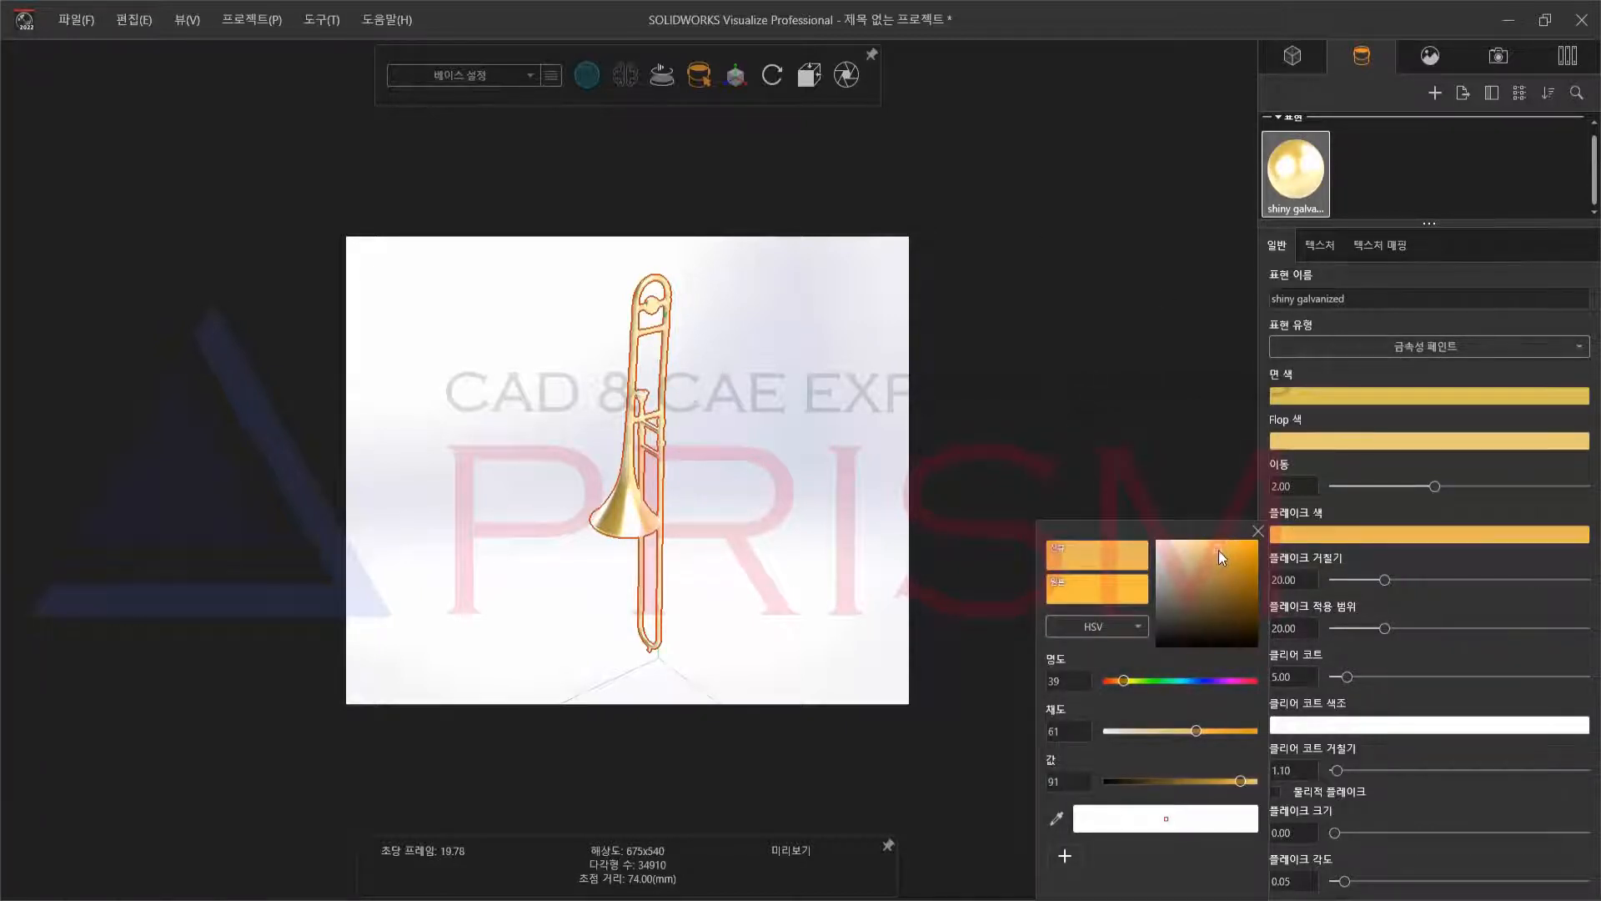
{"action": "left_click_drag", "start_coordinate": [1233, 783], "coordinate": [1244, 782]}
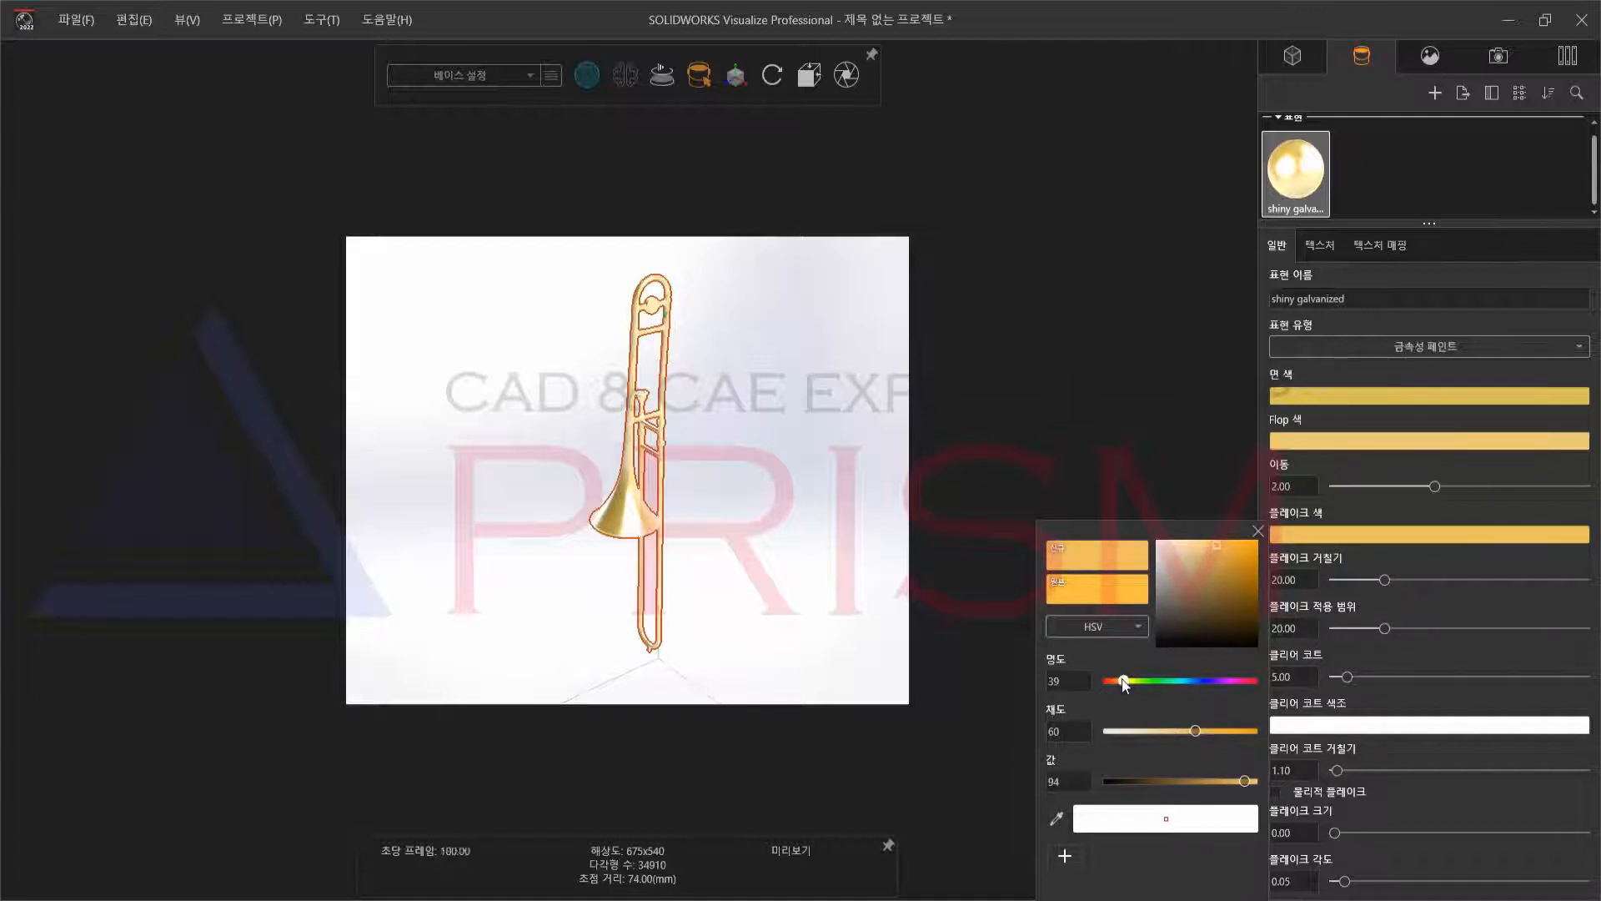
{"action": "left_click_drag", "start_coordinate": [1124, 682], "coordinate": [1126, 684]}
{"action": "left_click_drag", "start_coordinate": [1242, 546], "coordinate": [1218, 548]}
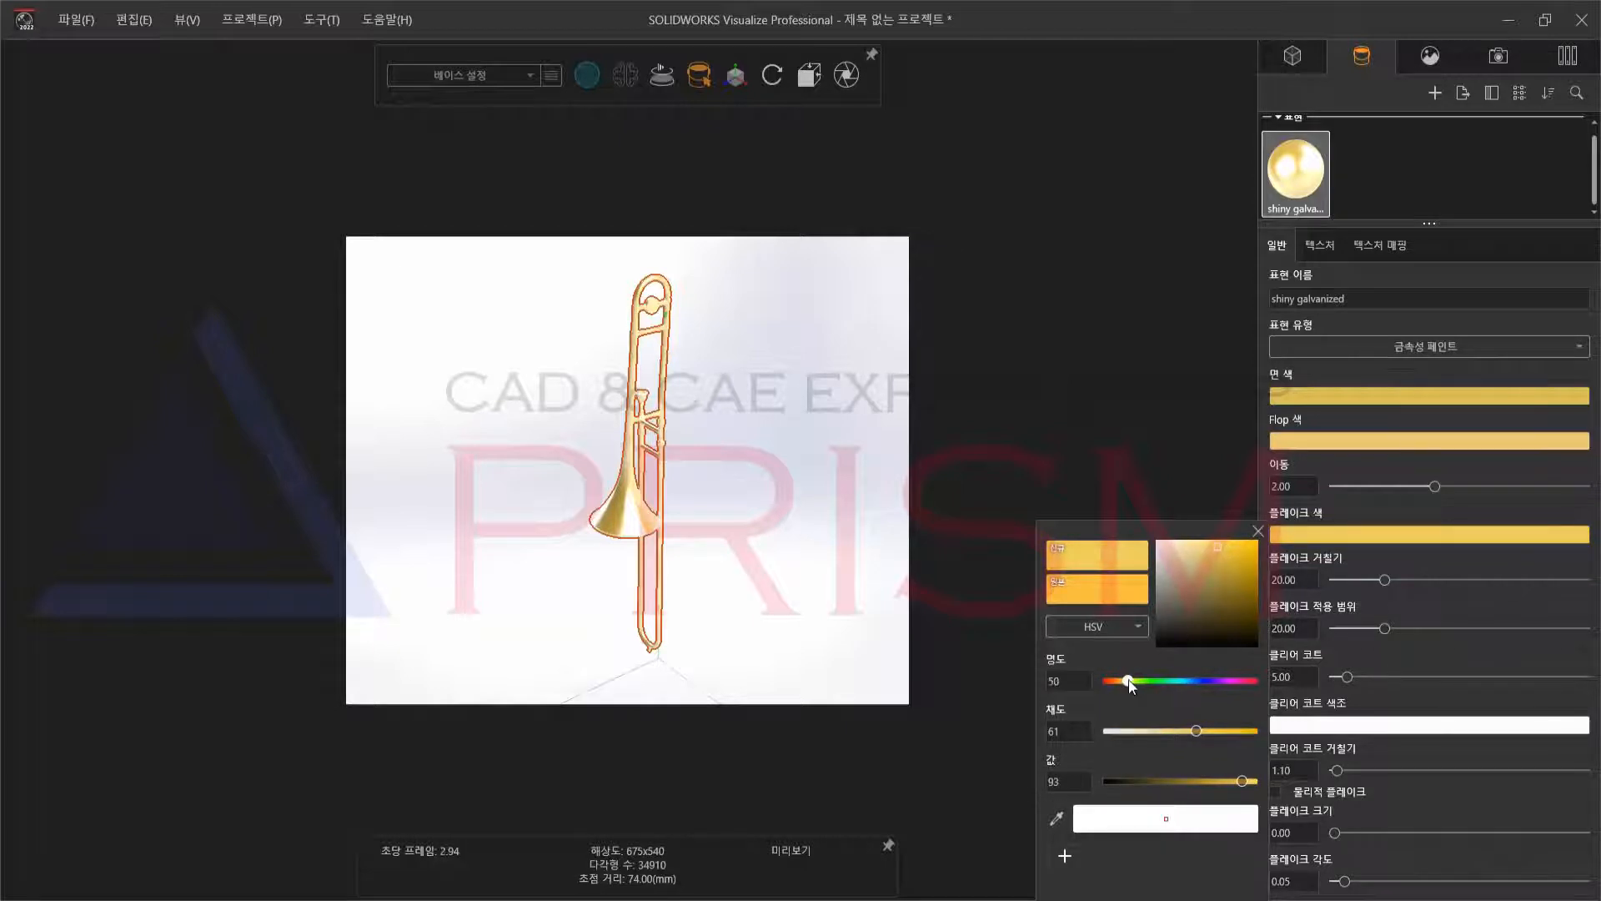
{"action": "left_click_drag", "start_coordinate": [1130, 684], "coordinate": [1130, 688]}
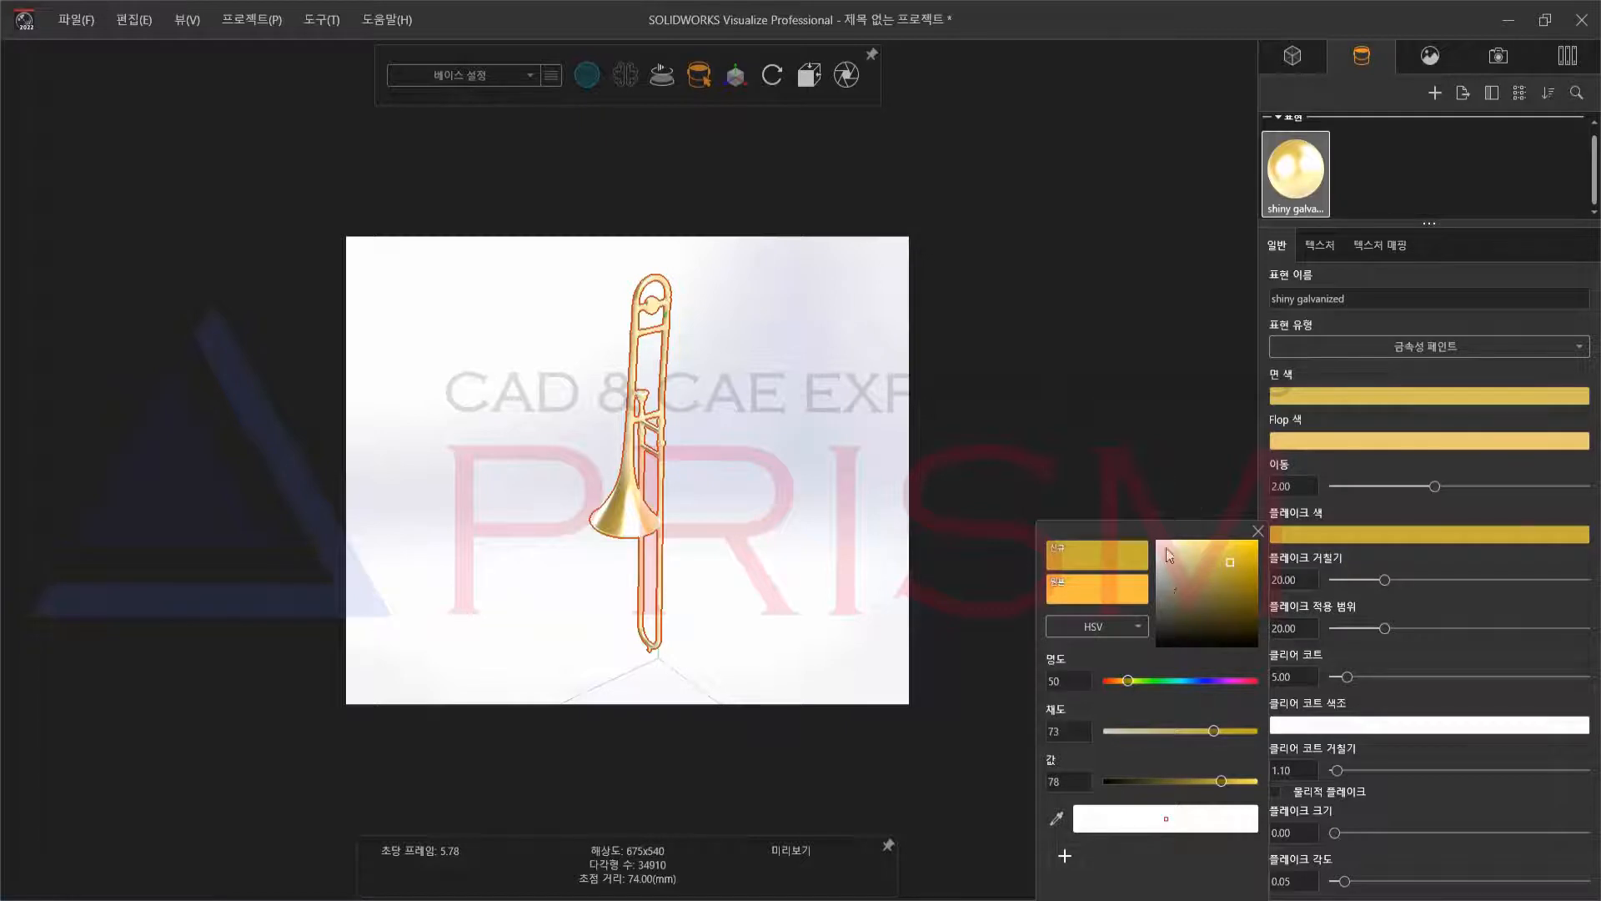
{"action": "left_click", "coordinate": [1419, 593]}
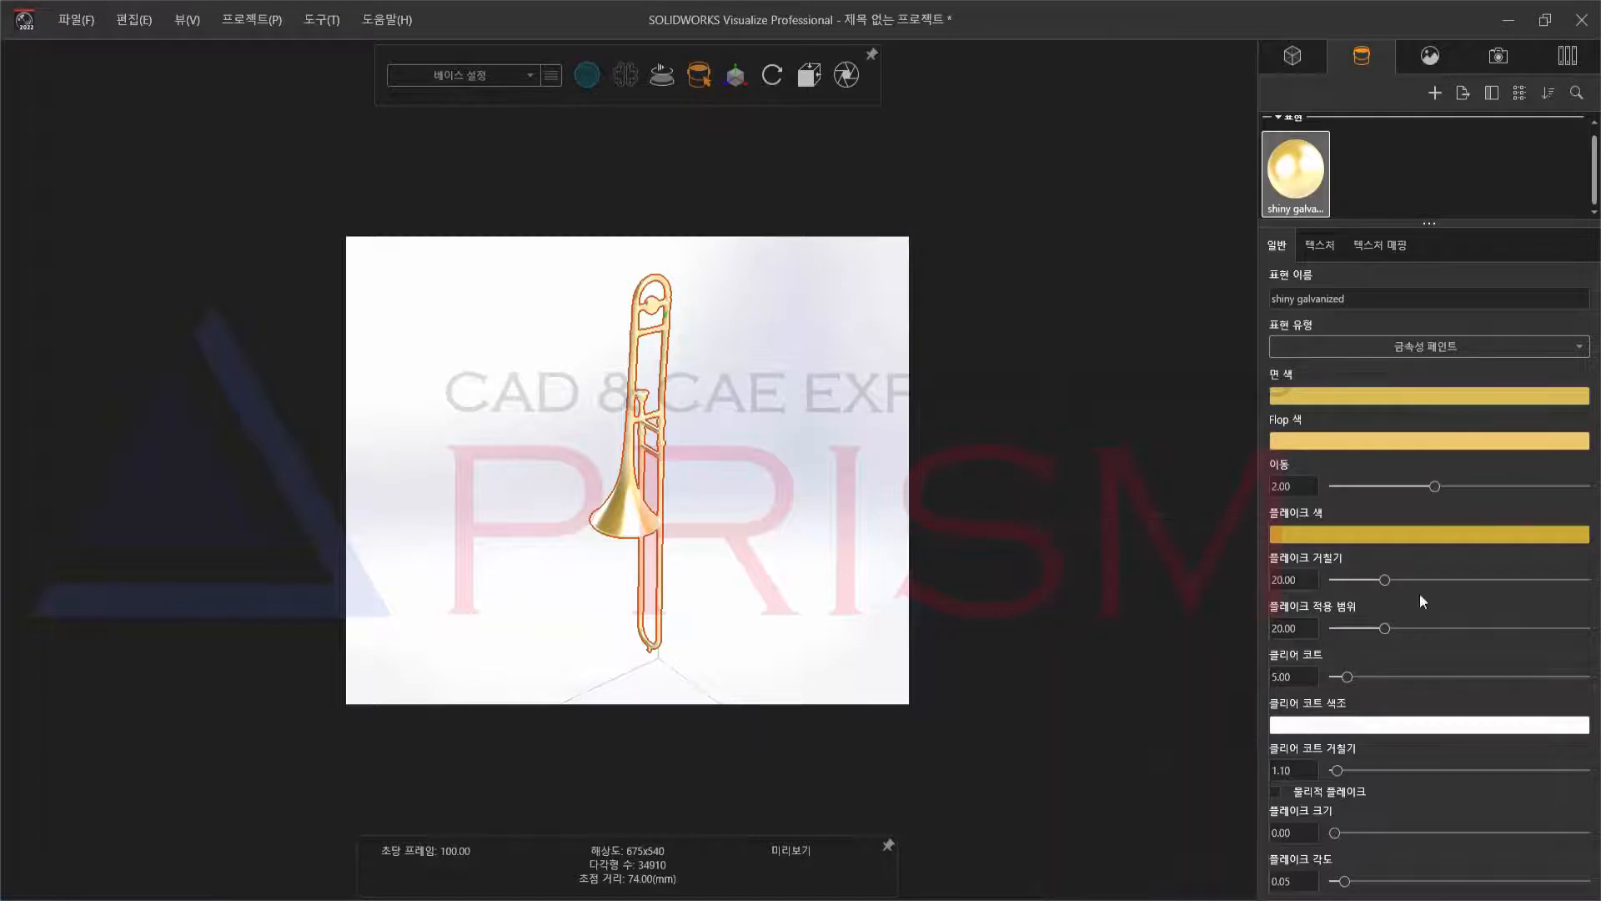
Adjust the trombone's view angle and configure the render output with the orange render engine and 860 render passes.
{"action": "left_click", "coordinate": [757, 462]}
{"action": "mouse_move", "coordinate": [697, 454]}
{"action": "left_mouse_down"}
{"action": "mouse_move", "coordinate": [736, 433]}
{"action": "mouse_move", "coordinate": [710, 436]}
{"action": "mouse_move", "coordinate": [715, 468]}
{"action": "mouse_move", "coordinate": [703, 459]}
{"action": "left_mouse_up"}
{"action": "left_click", "coordinate": [324, 20]}
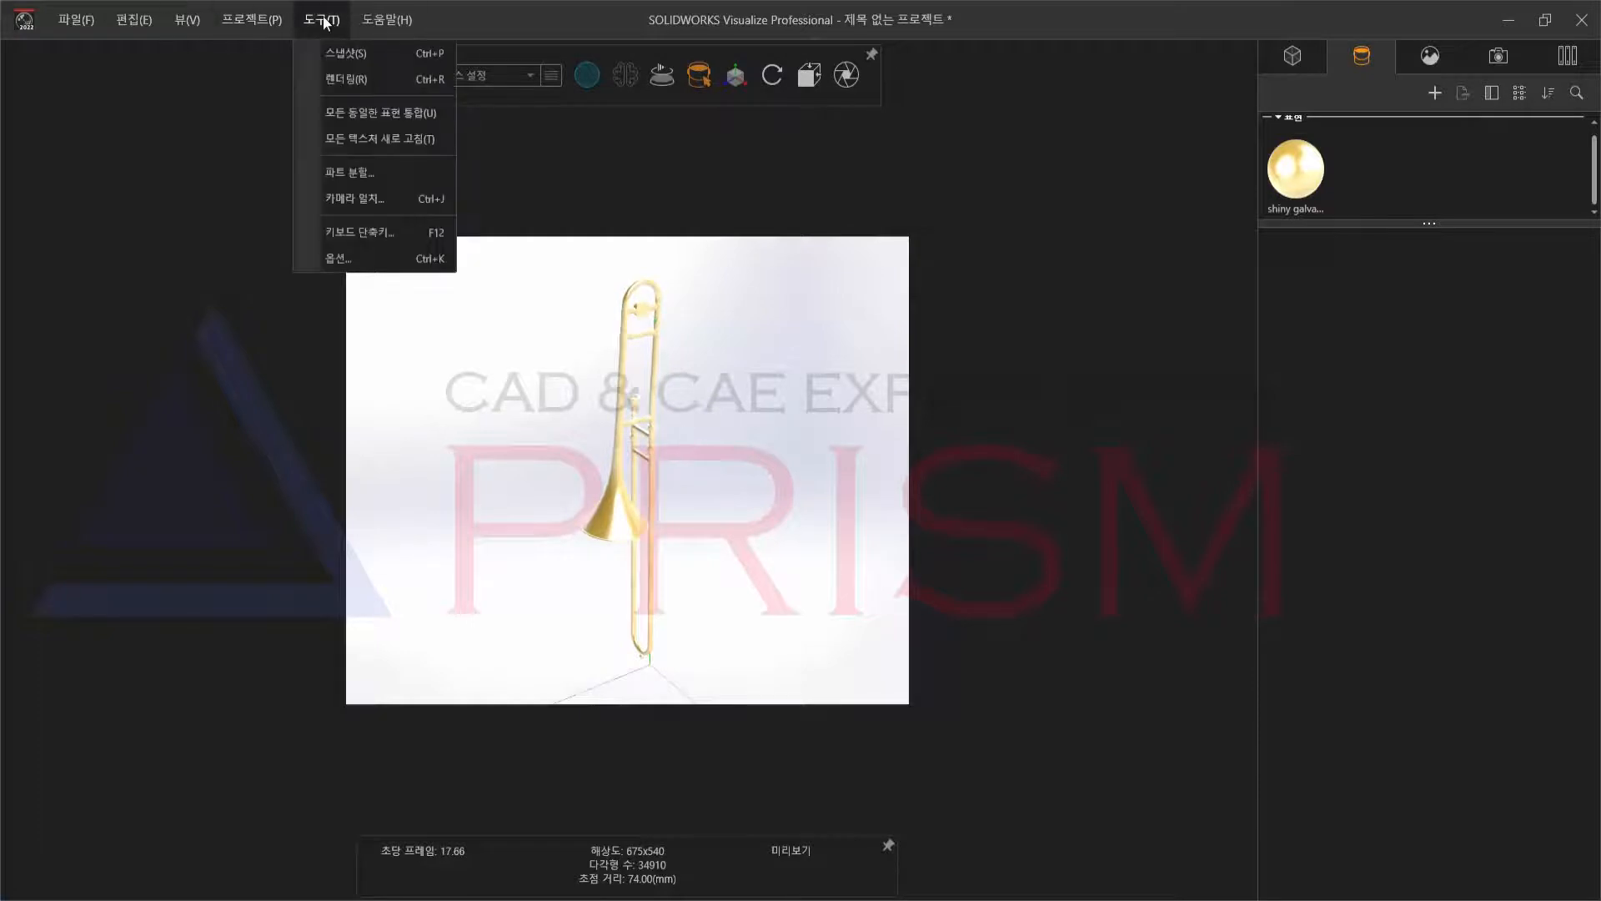
{"action": "left_click", "coordinate": [363, 81]}
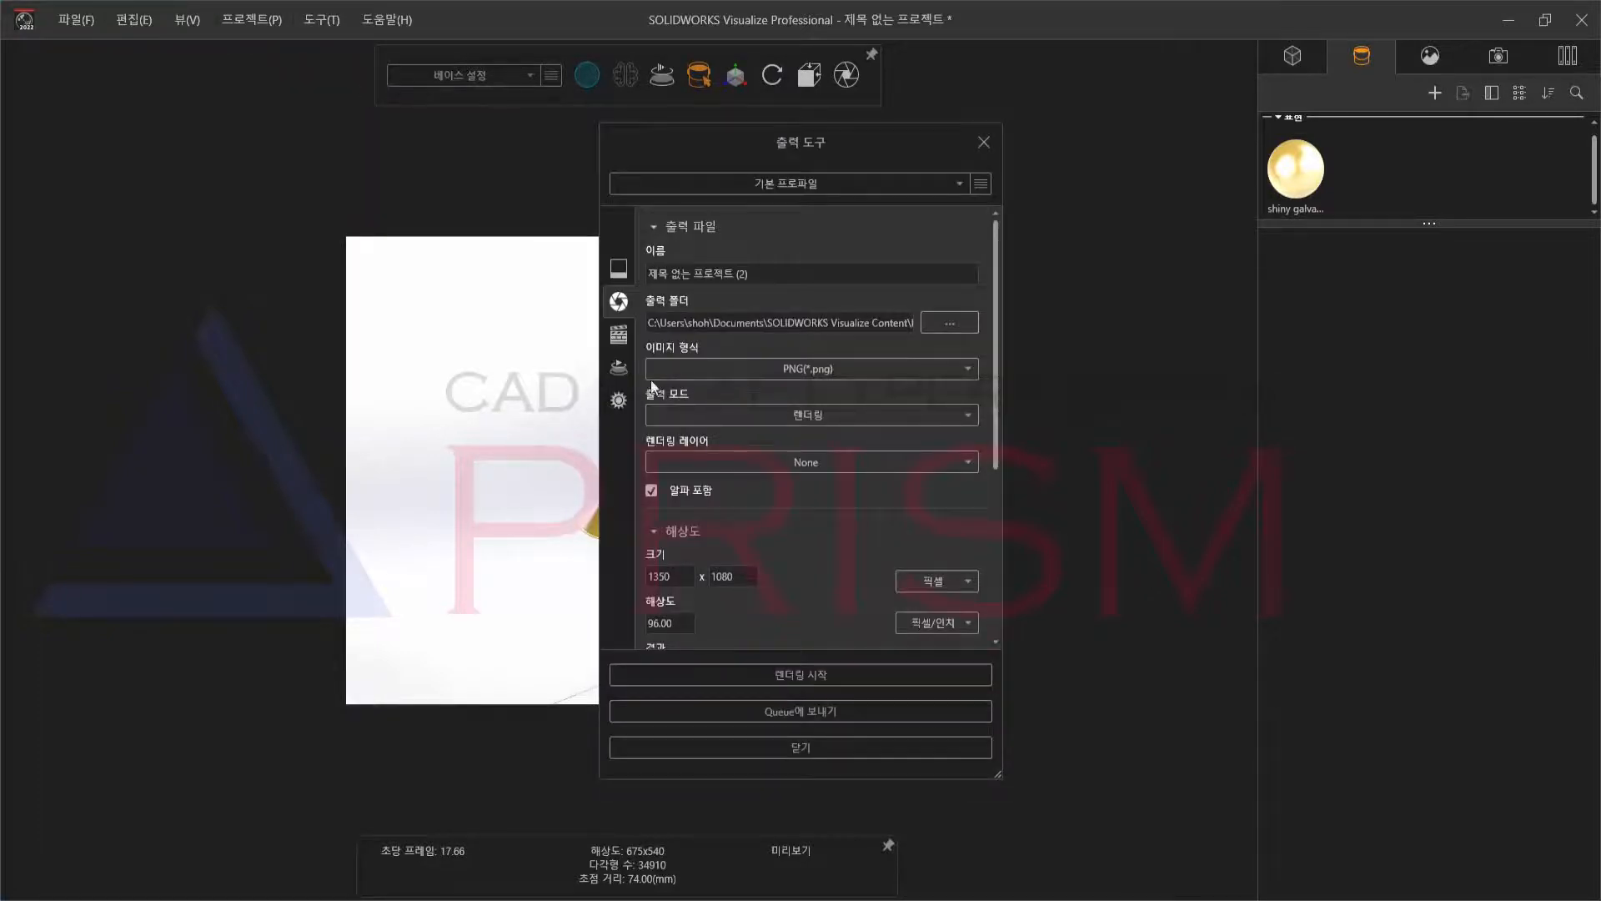
{"action": "scroll", "coordinate": [832, 578], "scroll_direction": "down", "scroll_amount": 5}
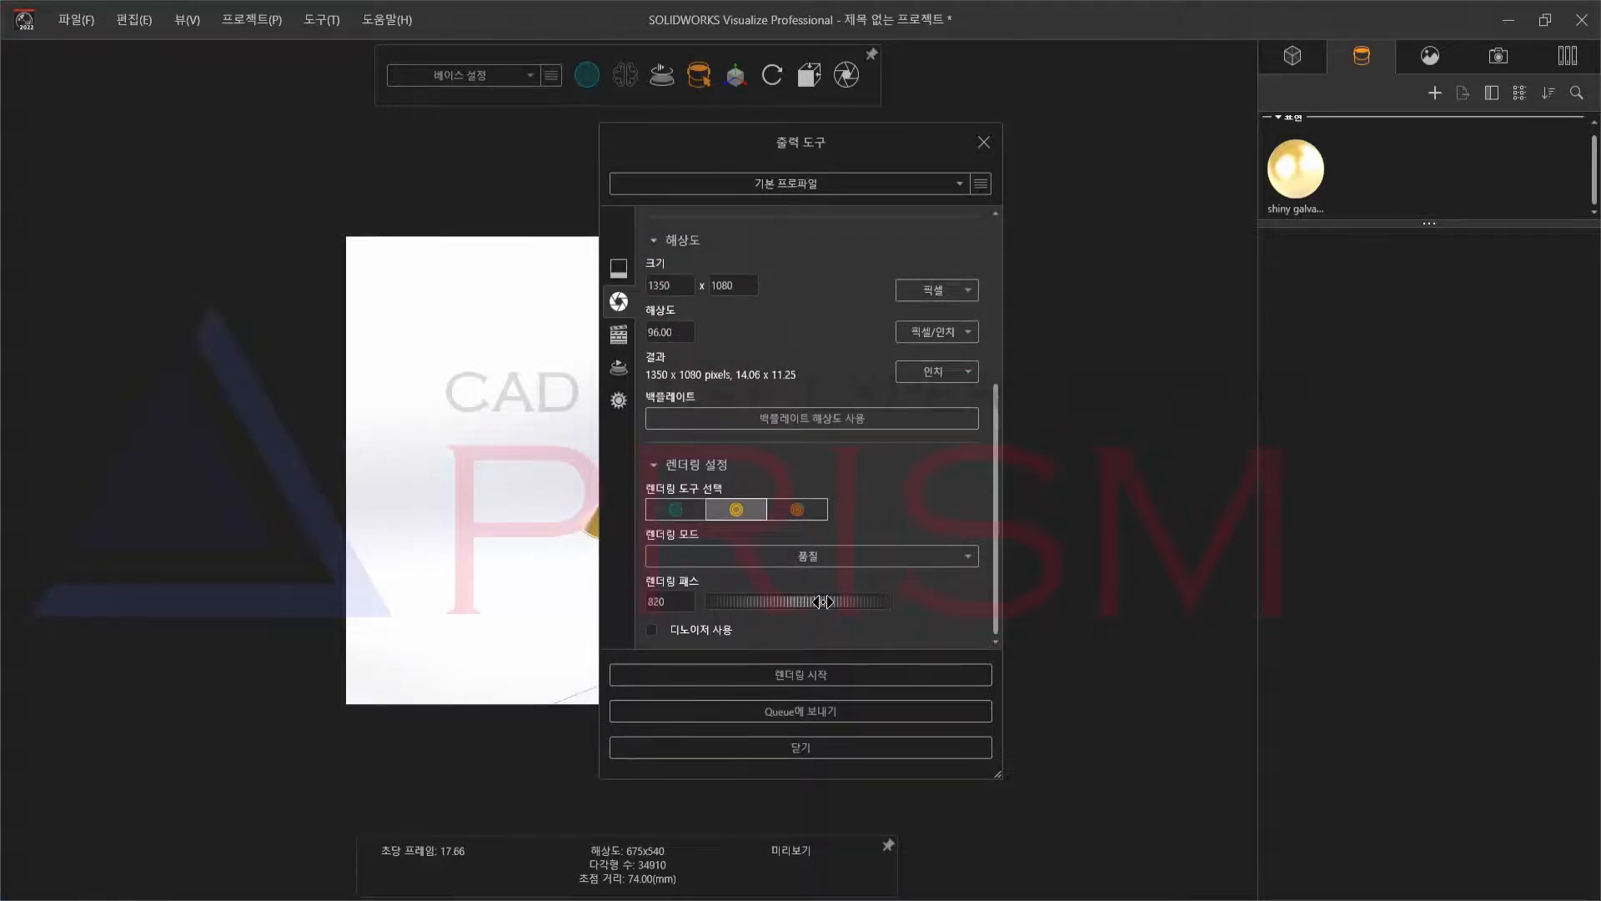
{"action": "left_click", "coordinate": [797, 509]}
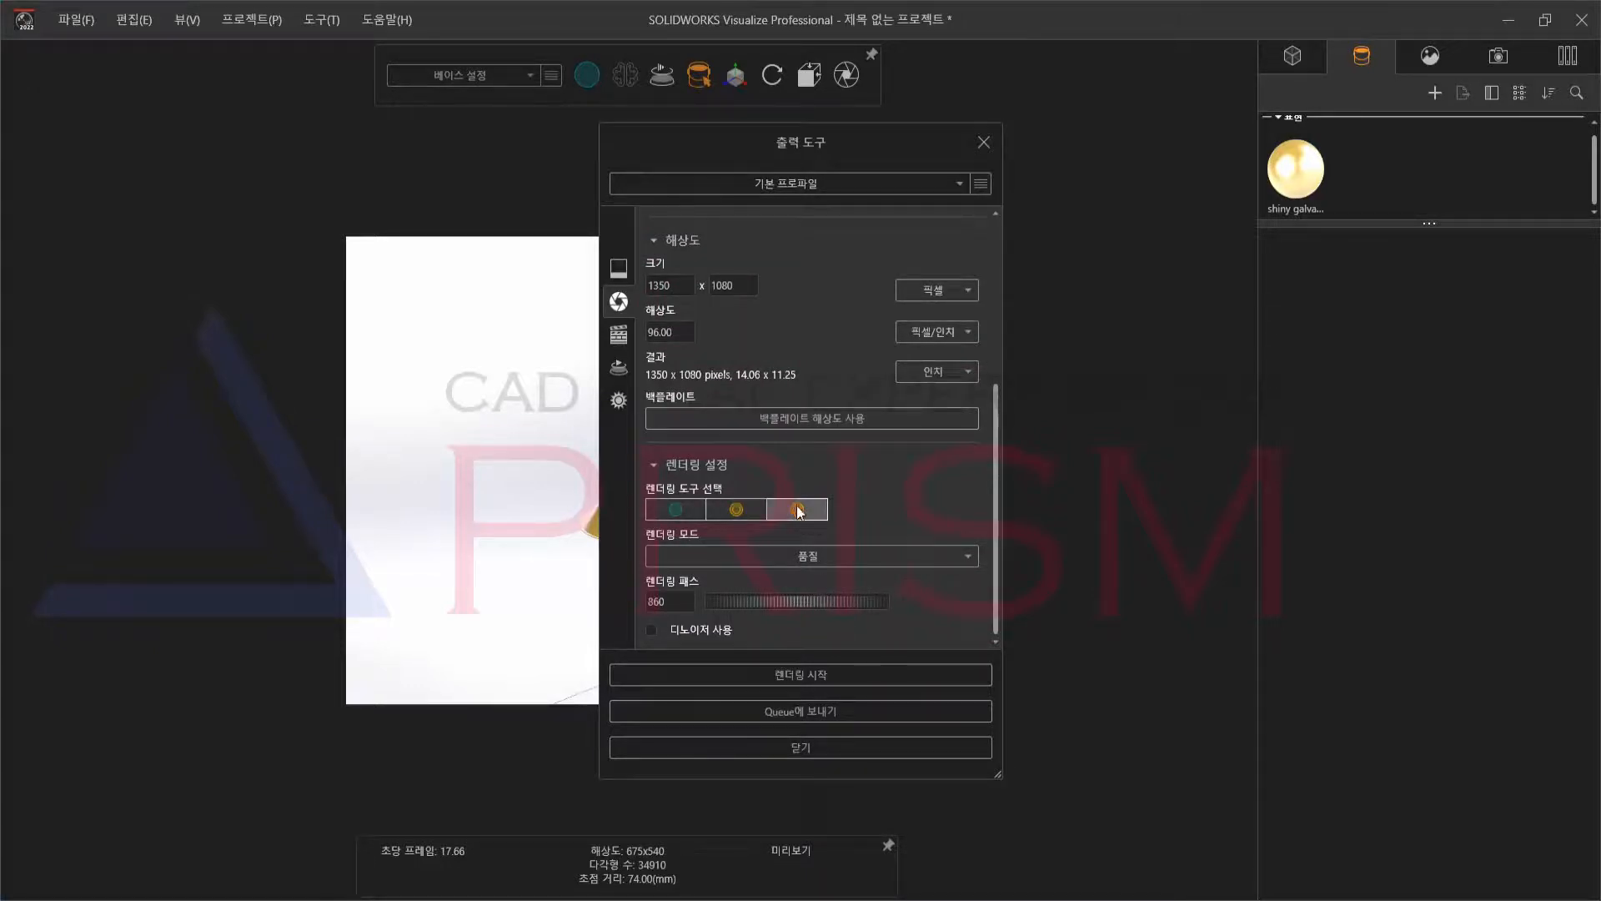
{"action": "scroll", "coordinate": [863, 528], "scroll_direction": "up", "scroll_amount": 3}
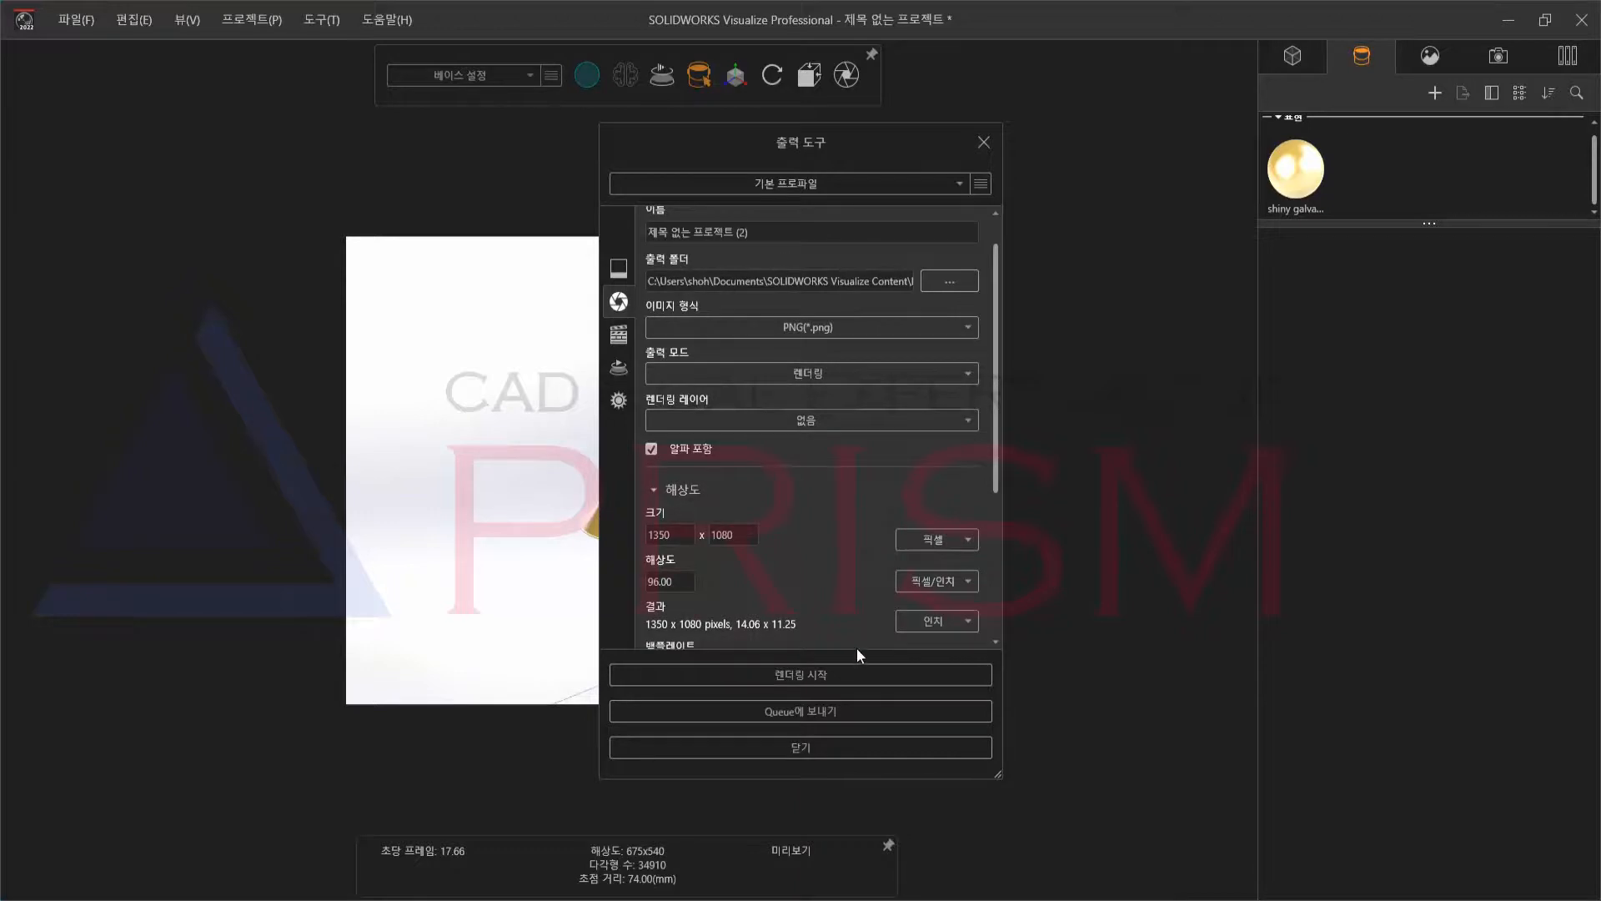